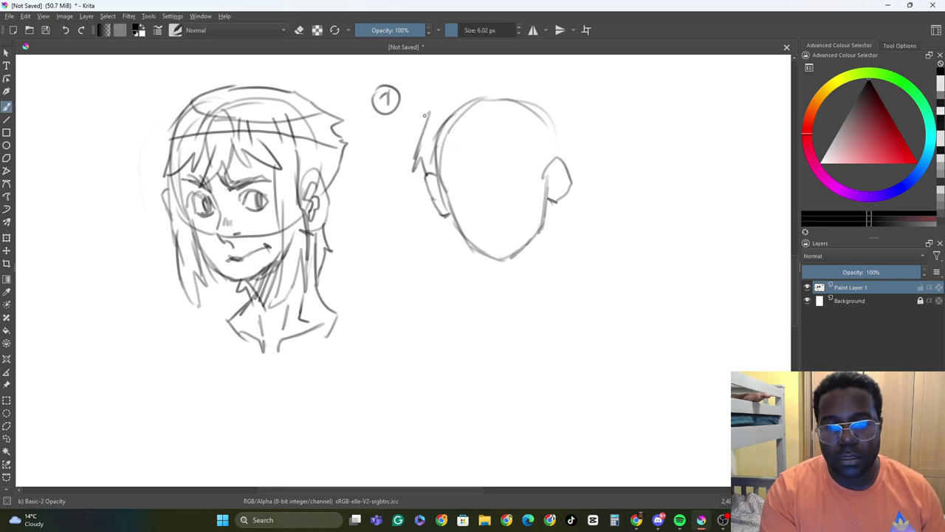
- Sketch the hair outline around the second head, with spiky ends and a curved strand rising from the crown
{"action": "left_click_drag", "start_coordinate": [568, 161], "coordinate": [588, 142]}
{"action": "mouse_move", "coordinate": [436, 101]}
{"action": "left_mouse_down"}
{"action": "mouse_move", "coordinate": [534, 78]}
{"action": "mouse_move", "coordinate": [543, 78]}
{"action": "mouse_move", "coordinate": [540, 95]}
{"action": "mouse_move", "coordinate": [594, 61]}
{"action": "mouse_move", "coordinate": [543, 92]}
{"action": "mouse_move", "coordinate": [538, 79]}
{"action": "mouse_move", "coordinate": [575, 127]}
{"action": "left_mouse_up"}
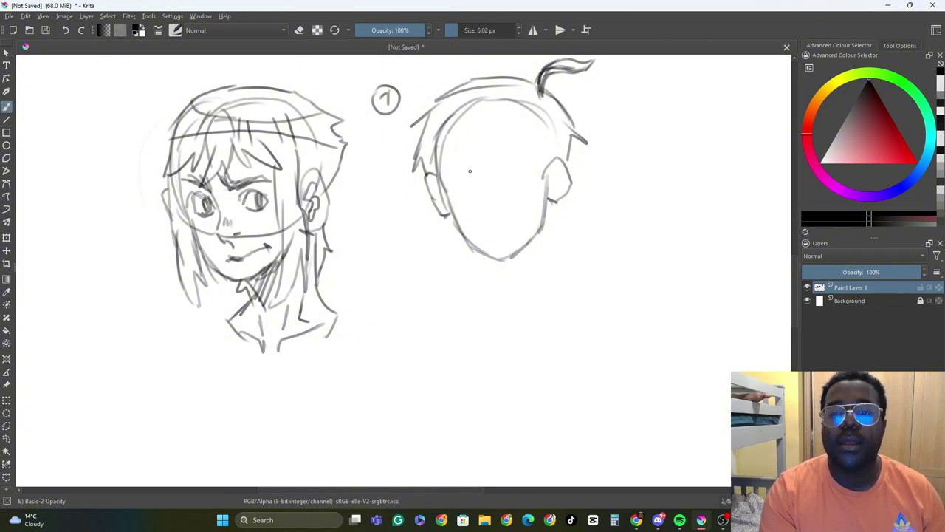
- Sketch a parted jagged fringe, frowning eyebrows, eyes, nose and a slanted mouth on the second head
{"action": "mouse_move", "coordinate": [465, 130]}
{"action": "left_mouse_down"}
{"action": "mouse_move", "coordinate": [484, 160]}
{"action": "mouse_move", "coordinate": [509, 163]}
{"action": "left_mouse_up"}
{"action": "left_click_drag", "start_coordinate": [463, 108], "coordinate": [471, 145]}
{"action": "left_click_drag", "start_coordinate": [466, 107], "coordinate": [508, 139]}
{"action": "mouse_move", "coordinate": [506, 140]}
{"action": "left_mouse_down"}
{"action": "mouse_move", "coordinate": [501, 148]}
{"action": "mouse_move", "coordinate": [533, 165]}
{"action": "left_mouse_up"}
{"action": "left_click_drag", "start_coordinate": [534, 166], "coordinate": [546, 192]}
{"action": "left_click_drag", "start_coordinate": [463, 132], "coordinate": [440, 164]}
{"action": "mouse_move", "coordinate": [441, 158]}
{"action": "left_mouse_down"}
{"action": "mouse_move", "coordinate": [445, 189]}
{"action": "mouse_move", "coordinate": [470, 177]}
{"action": "left_mouse_up"}
{"action": "left_click_drag", "start_coordinate": [447, 171], "coordinate": [479, 175]}
{"action": "left_click_drag", "start_coordinate": [490, 177], "coordinate": [521, 169]}
{"action": "mouse_move", "coordinate": [505, 172]}
{"action": "left_mouse_down"}
{"action": "mouse_move", "coordinate": [529, 173]}
{"action": "mouse_move", "coordinate": [512, 174]}
{"action": "left_mouse_up"}
{"action": "mouse_move", "coordinate": [474, 163]}
{"action": "left_mouse_down"}
{"action": "mouse_move", "coordinate": [490, 183]}
{"action": "mouse_move", "coordinate": [457, 191]}
{"action": "mouse_move", "coordinate": [460, 184]}
{"action": "mouse_move", "coordinate": [475, 188]}
{"action": "mouse_move", "coordinate": [464, 200]}
{"action": "mouse_move", "coordinate": [470, 189]}
{"action": "mouse_move", "coordinate": [517, 183]}
{"action": "mouse_move", "coordinate": [503, 182]}
{"action": "mouse_move", "coordinate": [544, 216]}
{"action": "left_mouse_up"}
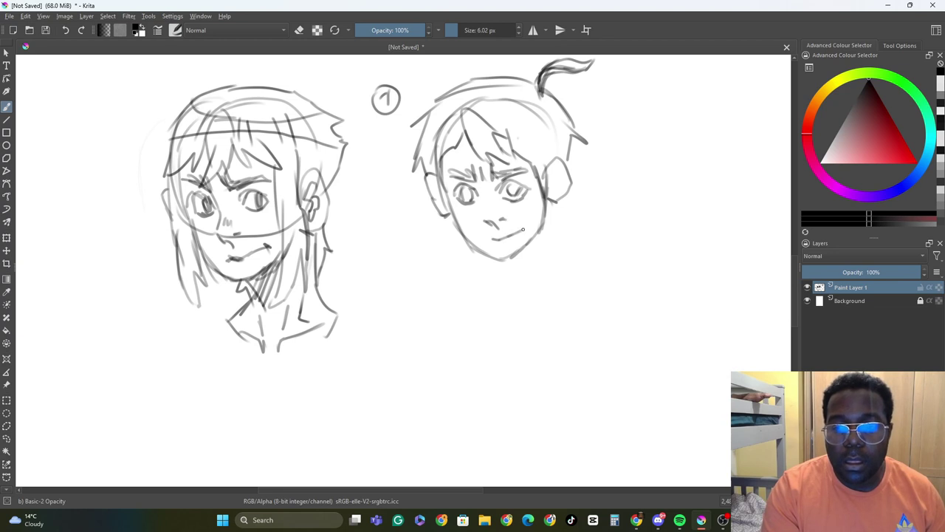
- Sketch the second head's neck, shoulders and collarbones, with hatched shading under the chin and long hair strands behind the ear
{"action": "mouse_move", "coordinate": [494, 250]}
{"action": "left_mouse_down"}
{"action": "mouse_move", "coordinate": [481, 282]}
{"action": "mouse_move", "coordinate": [515, 303]}
{"action": "left_mouse_up"}
{"action": "mouse_move", "coordinate": [540, 235]}
{"action": "left_mouse_down"}
{"action": "mouse_move", "coordinate": [517, 293]}
{"action": "mouse_move", "coordinate": [509, 288]}
{"action": "left_mouse_up"}
{"action": "left_click_drag", "start_coordinate": [512, 253], "coordinate": [497, 279]}
{"action": "mouse_move", "coordinate": [561, 197]}
{"action": "left_mouse_down"}
{"action": "mouse_move", "coordinate": [567, 244]}
{"action": "mouse_move", "coordinate": [593, 295]}
{"action": "left_mouse_up"}
{"action": "mouse_move", "coordinate": [504, 258]}
{"action": "left_mouse_down"}
{"action": "mouse_move", "coordinate": [493, 292]}
{"action": "mouse_move", "coordinate": [498, 336]}
{"action": "left_mouse_up"}
{"action": "left_click_drag", "start_coordinate": [555, 202], "coordinate": [566, 220]}
{"action": "mouse_move", "coordinate": [565, 263]}
{"action": "left_mouse_down"}
{"action": "mouse_move", "coordinate": [587, 290]}
{"action": "mouse_move", "coordinate": [569, 323]}
{"action": "left_mouse_up"}
{"action": "left_click_drag", "start_coordinate": [506, 329], "coordinate": [526, 345]}
{"action": "left_click_drag", "start_coordinate": [547, 291], "coordinate": [541, 325]}
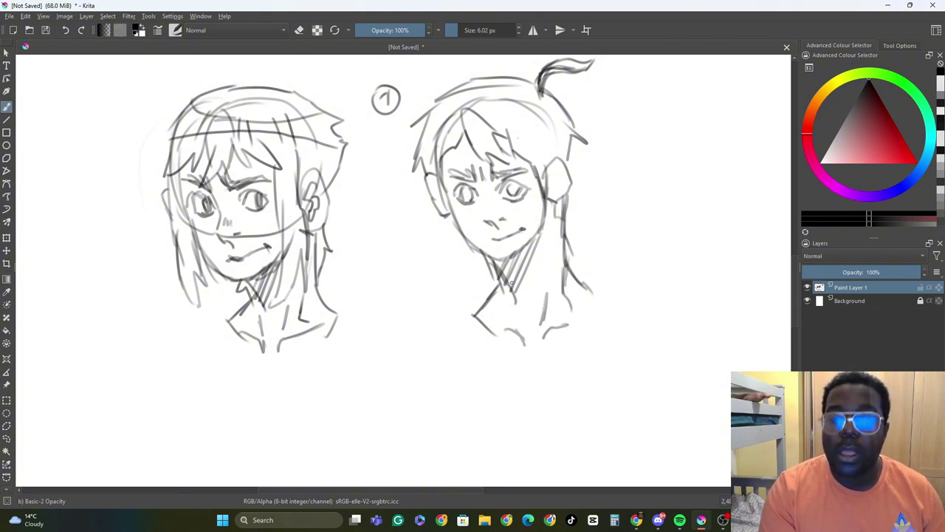
{"action": "left_click_drag", "start_coordinate": [500, 265], "coordinate": [517, 300]}
{"action": "left_click_drag", "start_coordinate": [571, 149], "coordinate": [568, 177]}
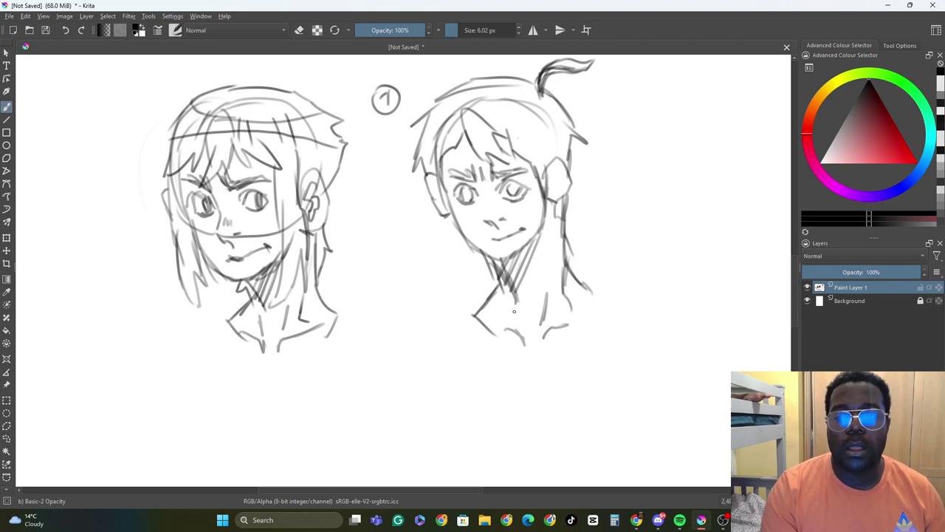
{"action": "left_click_drag", "start_coordinate": [479, 490], "coordinate": [538, 490]}
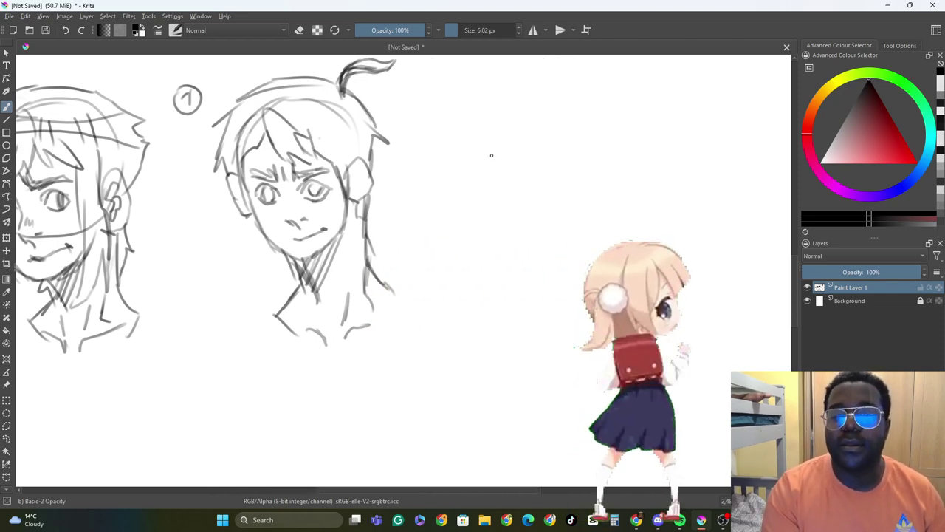
{"action": "mouse_move", "coordinate": [514, 164]}
{"action": "left_mouse_down"}
{"action": "mouse_move", "coordinate": [451, 184]}
{"action": "mouse_move", "coordinate": [476, 194]}
{"action": "left_mouse_up"}
{"action": "key", "text": "ctrl+z"}
{"action": "mouse_move", "coordinate": [523, 108]}
{"action": "left_mouse_down"}
{"action": "mouse_move", "coordinate": [477, 107]}
{"action": "mouse_move", "coordinate": [460, 166]}
{"action": "mouse_move", "coordinate": [491, 225]}
{"action": "mouse_move", "coordinate": [555, 230]}
{"action": "mouse_move", "coordinate": [567, 193]}
{"action": "mouse_move", "coordinate": [566, 105]}
{"action": "mouse_move", "coordinate": [476, 185]}
{"action": "mouse_move", "coordinate": [467, 155]}
{"action": "mouse_move", "coordinate": [570, 185]}
{"action": "left_mouse_up"}
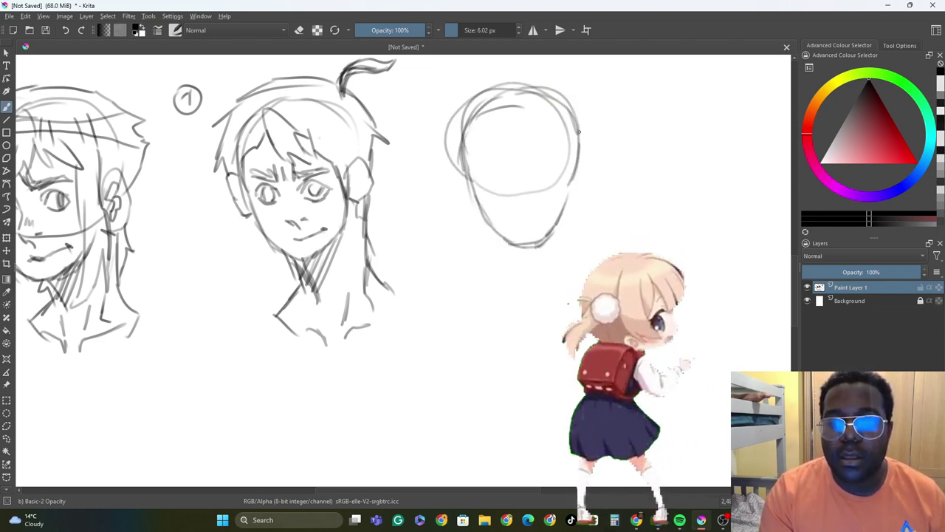
{"action": "mouse_move", "coordinate": [579, 140]}
{"action": "left_mouse_down"}
{"action": "mouse_move", "coordinate": [472, 184]}
{"action": "mouse_move", "coordinate": [515, 238]}
{"action": "left_mouse_up"}
{"action": "mouse_move", "coordinate": [565, 173]}
{"action": "left_mouse_down"}
{"action": "mouse_move", "coordinate": [582, 206]}
{"action": "mouse_move", "coordinate": [565, 199]}
{"action": "mouse_move", "coordinate": [587, 182]}
{"action": "mouse_move", "coordinate": [578, 90]}
{"action": "mouse_move", "coordinate": [478, 79]}
{"action": "mouse_move", "coordinate": [427, 135]}
{"action": "left_mouse_up"}
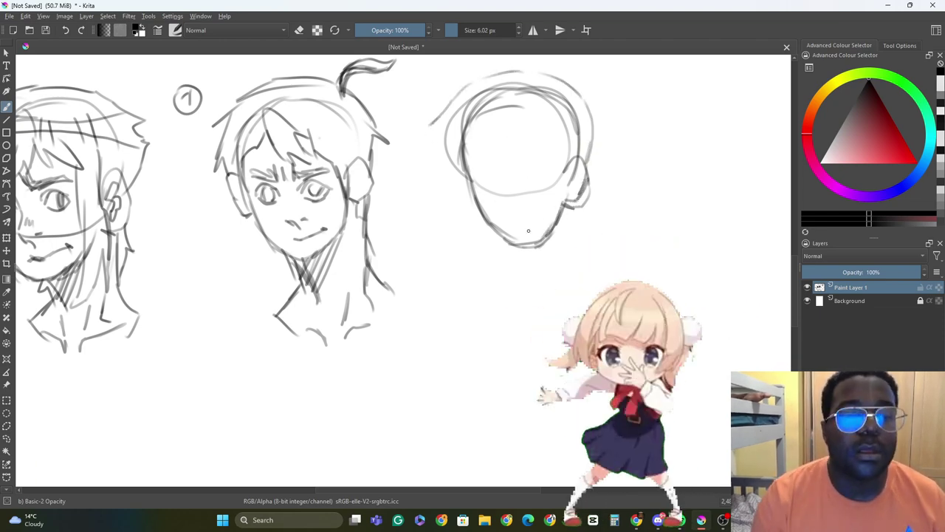
{"action": "left_click", "coordinate": [175, 30]}
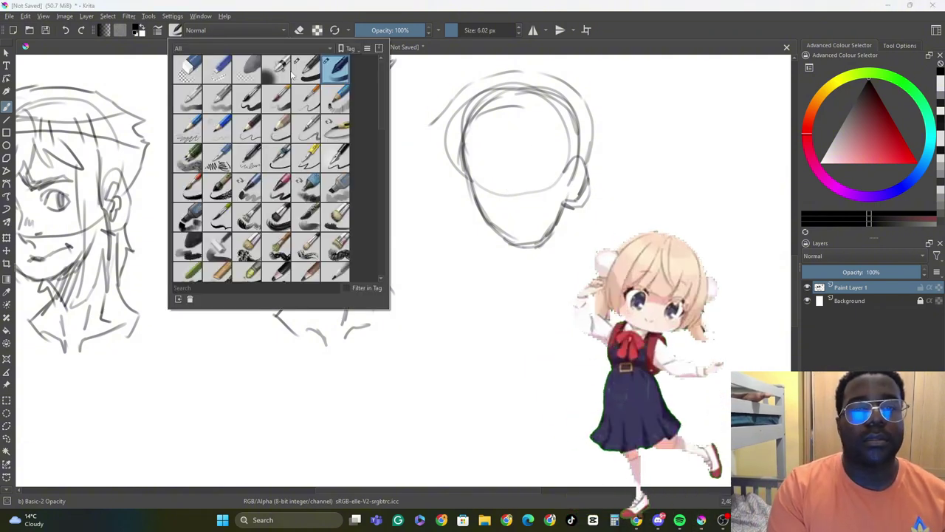
{"action": "left_click", "coordinate": [187, 71]}
{"action": "left_click_drag", "start_coordinate": [464, 147], "coordinate": [480, 90]}
{"action": "left_click_drag", "start_coordinate": [472, 30], "coordinate": [488, 30]}
{"action": "mouse_move", "coordinate": [476, 110]}
{"action": "left_mouse_down"}
{"action": "mouse_move", "coordinate": [525, 177]}
{"action": "mouse_move", "coordinate": [583, 170]}
{"action": "left_mouse_up"}
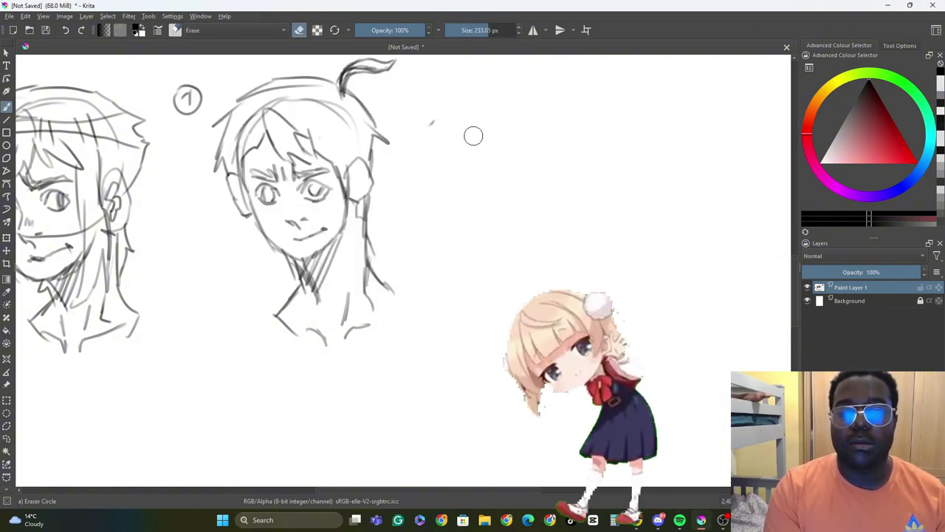
{"action": "left_click_drag", "start_coordinate": [475, 135], "coordinate": [432, 123]}
- Switch back to the Basic-2 Opacity brush and sketch a third head outline with a mouth line and an ear
{"action": "left_click", "coordinate": [178, 31]}
{"action": "left_click", "coordinate": [335, 70]}
{"action": "left_click", "coordinate": [489, 89]}
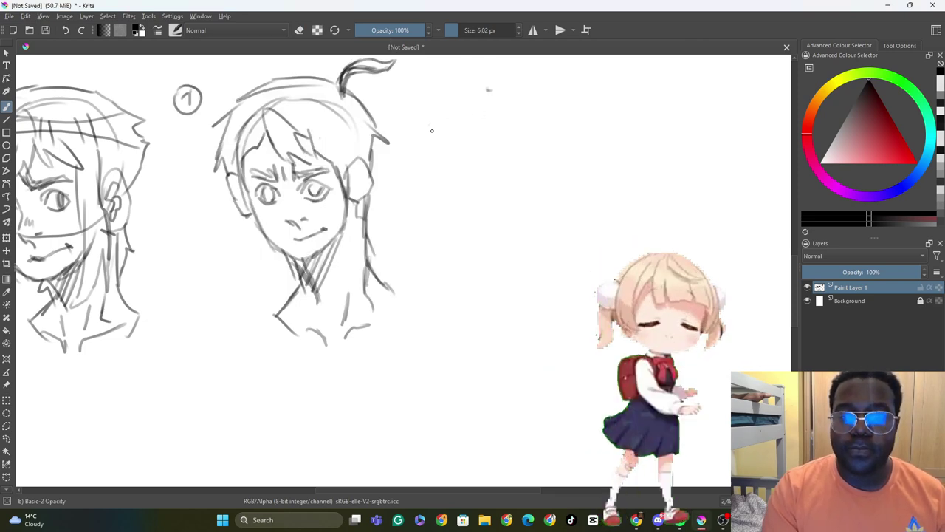
{"action": "mouse_move", "coordinate": [484, 93]}
{"action": "left_mouse_down"}
{"action": "mouse_move", "coordinate": [439, 181]}
{"action": "mouse_move", "coordinate": [539, 131]}
{"action": "left_mouse_up"}
{"action": "mouse_move", "coordinate": [434, 152]}
{"action": "left_mouse_down"}
{"action": "mouse_move", "coordinate": [443, 220]}
{"action": "mouse_move", "coordinate": [525, 230]}
{"action": "mouse_move", "coordinate": [510, 218]}
{"action": "left_mouse_up"}
{"action": "left_click_drag", "start_coordinate": [536, 122], "coordinate": [539, 196]}
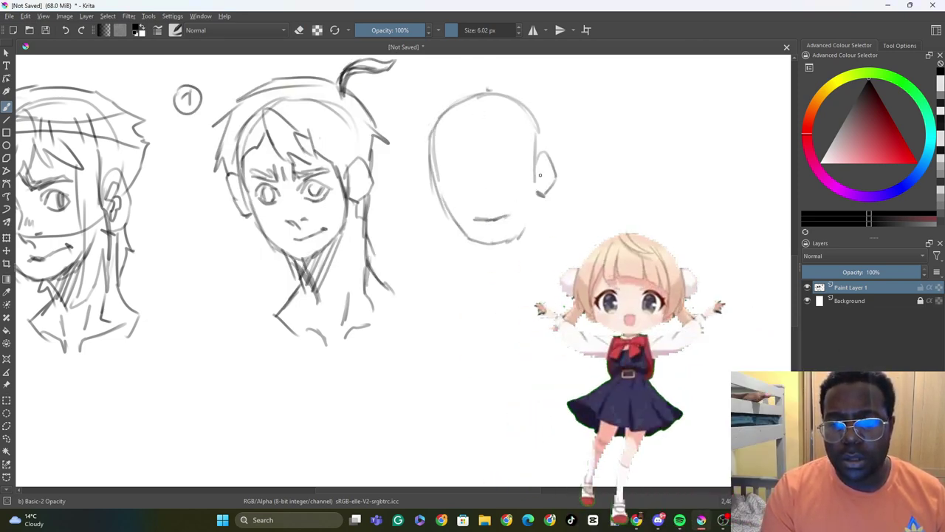
- Sketch long side locks with jagged tips on both sides of the third face and the hair outline leading up to the crown
{"action": "left_click_drag", "start_coordinate": [425, 168], "coordinate": [418, 182]}
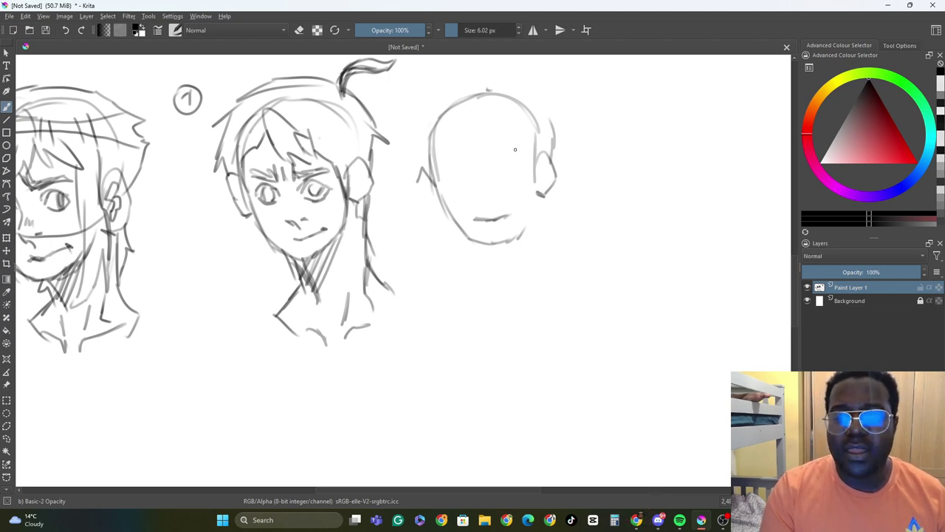
{"action": "mouse_move", "coordinate": [515, 146]}
{"action": "left_mouse_down"}
{"action": "mouse_move", "coordinate": [521, 266]}
{"action": "mouse_move", "coordinate": [550, 243]}
{"action": "mouse_move", "coordinate": [544, 144]}
{"action": "mouse_move", "coordinate": [542, 203]}
{"action": "left_mouse_up"}
{"action": "mouse_move", "coordinate": [418, 151]}
{"action": "left_mouse_down"}
{"action": "mouse_move", "coordinate": [419, 218]}
{"action": "mouse_move", "coordinate": [428, 237]}
{"action": "mouse_move", "coordinate": [457, 241]}
{"action": "left_mouse_up"}
{"action": "mouse_move", "coordinate": [417, 179]}
{"action": "left_mouse_down"}
{"action": "mouse_move", "coordinate": [404, 135]}
{"action": "mouse_move", "coordinate": [415, 110]}
{"action": "mouse_move", "coordinate": [459, 116]}
{"action": "mouse_move", "coordinate": [443, 142]}
{"action": "left_mouse_up"}
- Sketch a jagged fringe across the third head's forehead, undoing and redrawing strokes to refine its shape
{"action": "mouse_move", "coordinate": [466, 127]}
{"action": "left_mouse_down"}
{"action": "mouse_move", "coordinate": [440, 142]}
{"action": "mouse_move", "coordinate": [474, 152]}
{"action": "left_mouse_up"}
{"action": "key", "text": "ctrl+z"}
{"action": "key", "text": "ctrl+z"}
{"action": "key", "text": "ctrl+z"}
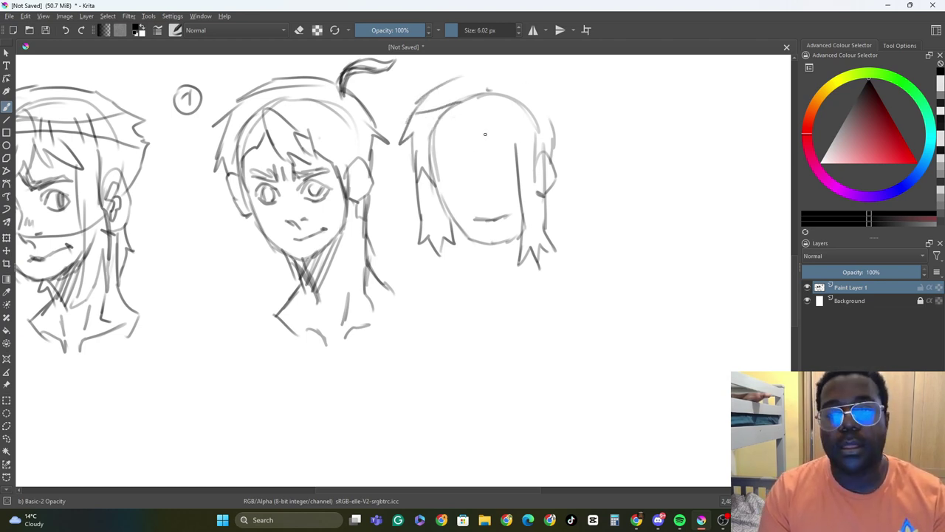
{"action": "mouse_move", "coordinate": [457, 111]}
{"action": "left_mouse_down"}
{"action": "mouse_move", "coordinate": [461, 146]}
{"action": "mouse_move", "coordinate": [477, 152]}
{"action": "mouse_move", "coordinate": [488, 141]}
{"action": "mouse_move", "coordinate": [470, 152]}
{"action": "mouse_move", "coordinate": [476, 160]}
{"action": "mouse_move", "coordinate": [492, 139]}
{"action": "mouse_move", "coordinate": [465, 144]}
{"action": "mouse_move", "coordinate": [506, 132]}
{"action": "mouse_move", "coordinate": [526, 179]}
{"action": "left_mouse_up"}
{"action": "key", "text": "ctrl+z"}
{"action": "key", "text": "ctrl+z"}
{"action": "mouse_move", "coordinate": [452, 130]}
{"action": "left_mouse_down"}
{"action": "mouse_move", "coordinate": [447, 163]}
{"action": "mouse_move", "coordinate": [428, 175]}
{"action": "mouse_move", "coordinate": [446, 147]}
{"action": "left_mouse_up"}
{"action": "key", "text": "ctrl+z"}
{"action": "key", "text": "ctrl+z"}
{"action": "mouse_move", "coordinate": [464, 117]}
{"action": "left_mouse_down"}
{"action": "mouse_move", "coordinate": [444, 159]}
{"action": "mouse_move", "coordinate": [432, 125]}
{"action": "left_mouse_up"}
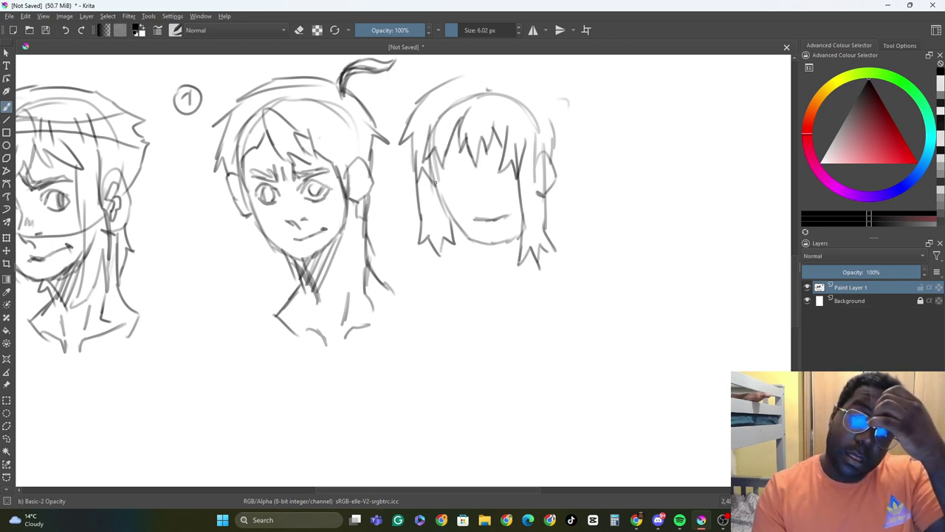
- Darken the third head's jawline and complete the hair outline over the crown with a pointed tuft
{"action": "mouse_move", "coordinate": [436, 173]}
{"action": "left_mouse_down"}
{"action": "mouse_move", "coordinate": [471, 242]}
{"action": "mouse_move", "coordinate": [519, 228]}
{"action": "mouse_move", "coordinate": [523, 214]}
{"action": "left_mouse_up"}
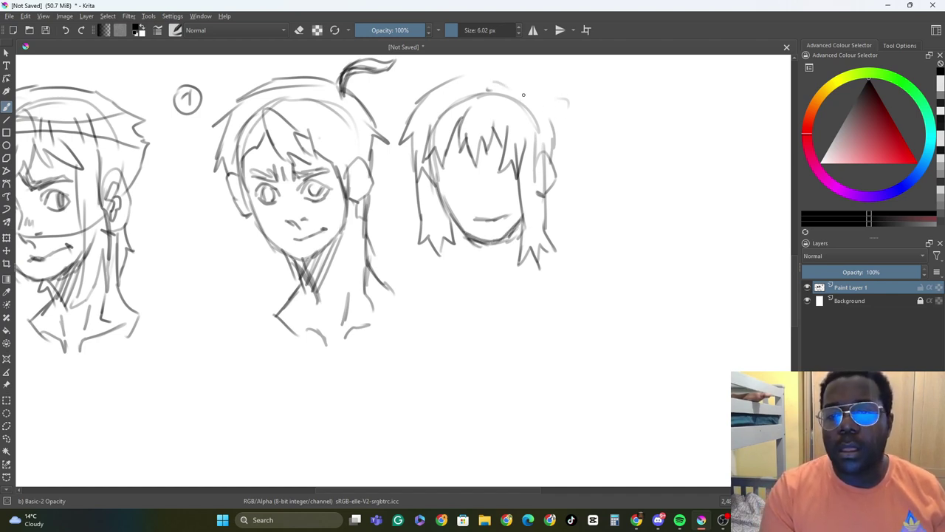
{"action": "left_click_drag", "start_coordinate": [523, 95], "coordinate": [557, 132]}
{"action": "left_click_drag", "start_coordinate": [513, 78], "coordinate": [419, 78]}
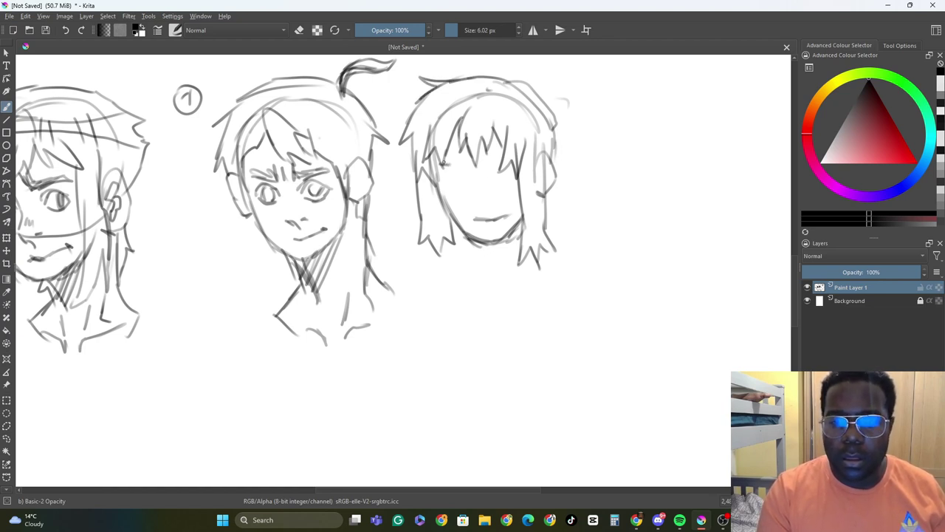
- Draw thick shaded eyebrows, sideways-looking eyes, a small nose and a smirking mouth on the third face
{"action": "left_click_drag", "start_coordinate": [441, 164], "coordinate": [468, 167]}
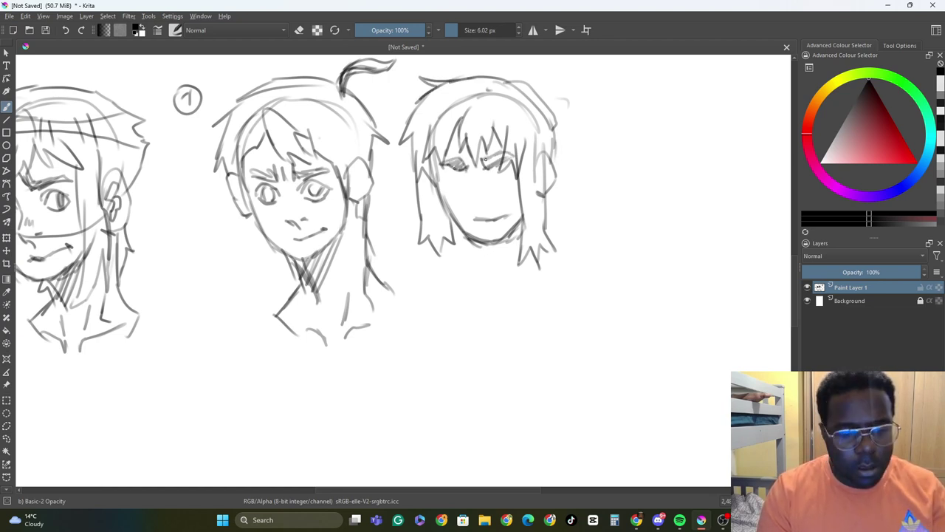
{"action": "mouse_move", "coordinate": [502, 160]}
{"action": "left_mouse_down"}
{"action": "mouse_move", "coordinate": [474, 164]}
{"action": "mouse_move", "coordinate": [472, 178]}
{"action": "left_mouse_up"}
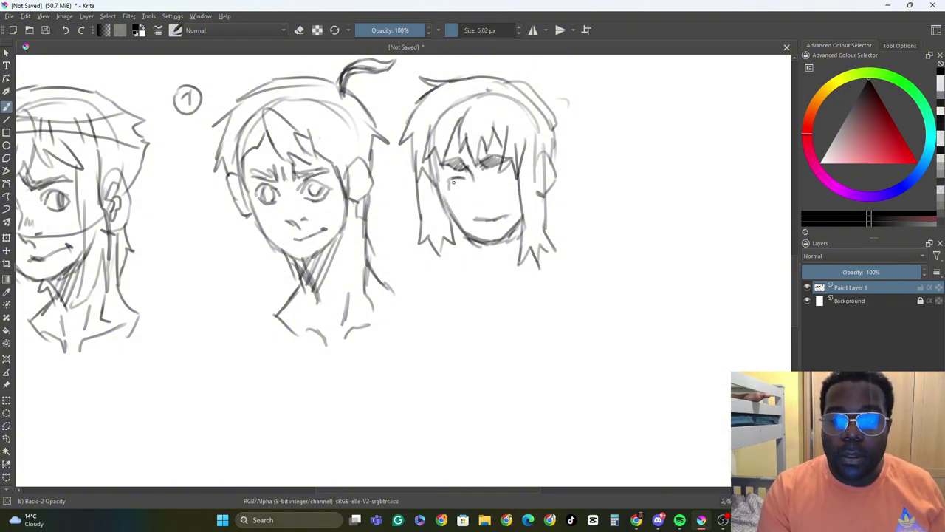
{"action": "left_click_drag", "start_coordinate": [513, 169], "coordinate": [497, 172]}
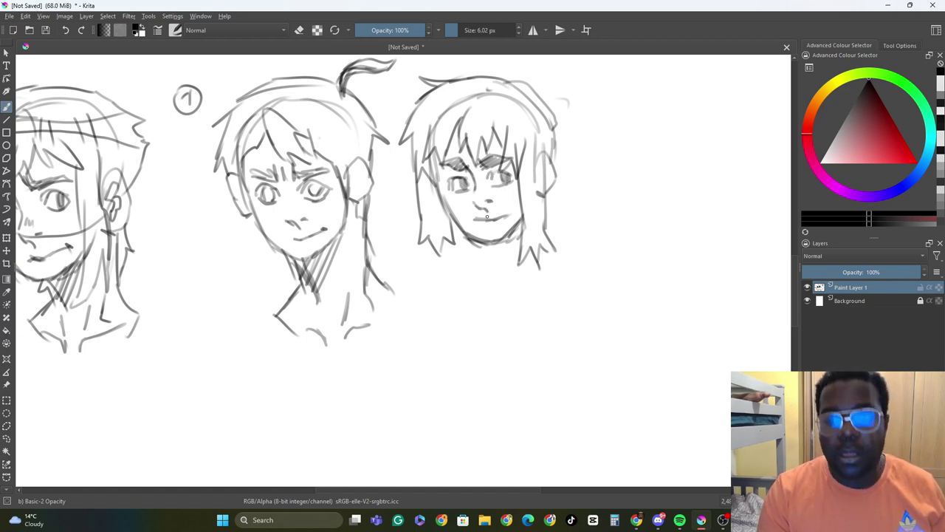
{"action": "mouse_move", "coordinate": [520, 209]}
{"action": "left_mouse_down"}
{"action": "mouse_move", "coordinate": [517, 227]}
{"action": "mouse_move", "coordinate": [485, 242]}
{"action": "mouse_move", "coordinate": [498, 225]}
{"action": "left_mouse_up"}
- Strengthen the third face's contour and add a neck line with hatched shading under the chin, undoing the shoulder line
{"action": "mouse_move", "coordinate": [439, 184]}
{"action": "left_mouse_down"}
{"action": "mouse_move", "coordinate": [452, 220]}
{"action": "mouse_move", "coordinate": [513, 291]}
{"action": "left_mouse_up"}
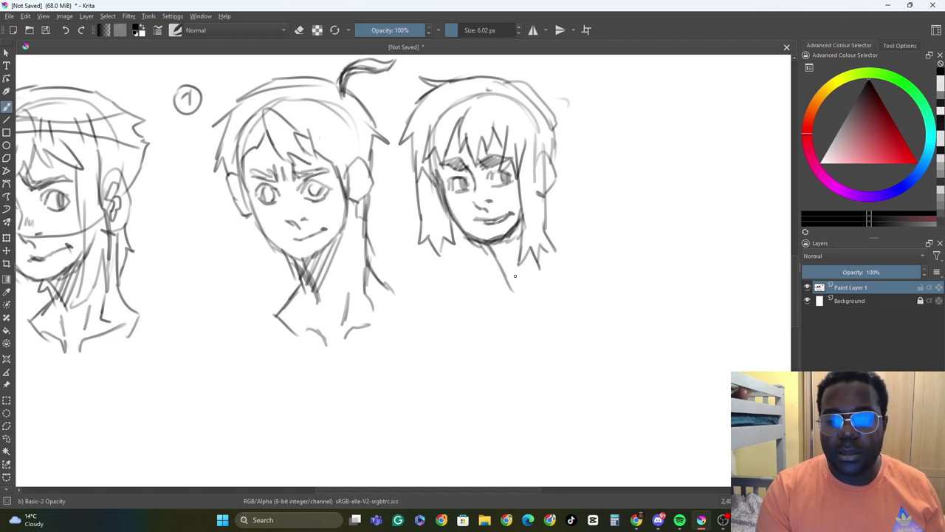
{"action": "mouse_move", "coordinate": [521, 225]}
{"action": "left_mouse_down"}
{"action": "mouse_move", "coordinate": [508, 271]}
{"action": "mouse_move", "coordinate": [490, 260]}
{"action": "mouse_move", "coordinate": [479, 279]}
{"action": "left_mouse_up"}
{"action": "left_click_drag", "start_coordinate": [489, 261], "coordinate": [476, 301]}
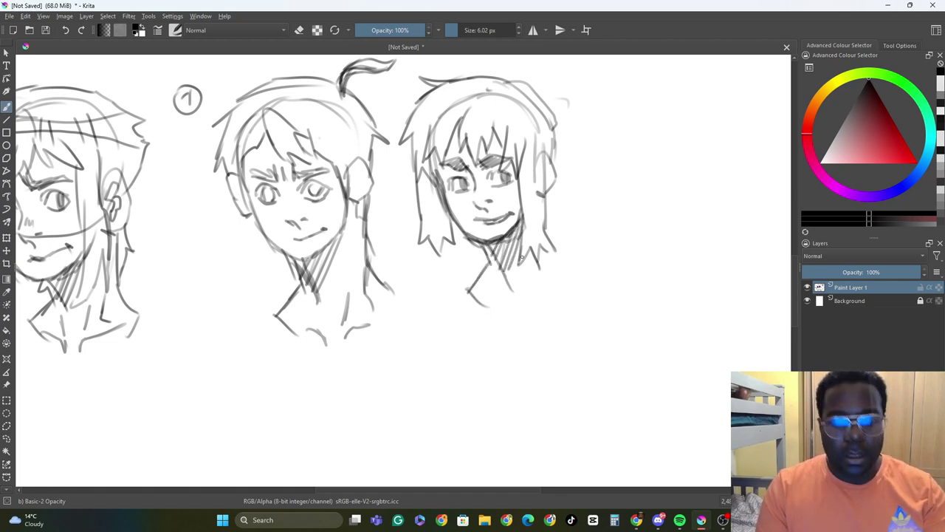
{"action": "key", "text": "ctrl+z"}
- Sketch a short spiky ponytail at the back of the third head, undoing its last stroke
{"action": "scroll", "coordinate": [773, 149], "scroll_direction": "up", "scroll_amount": 2}
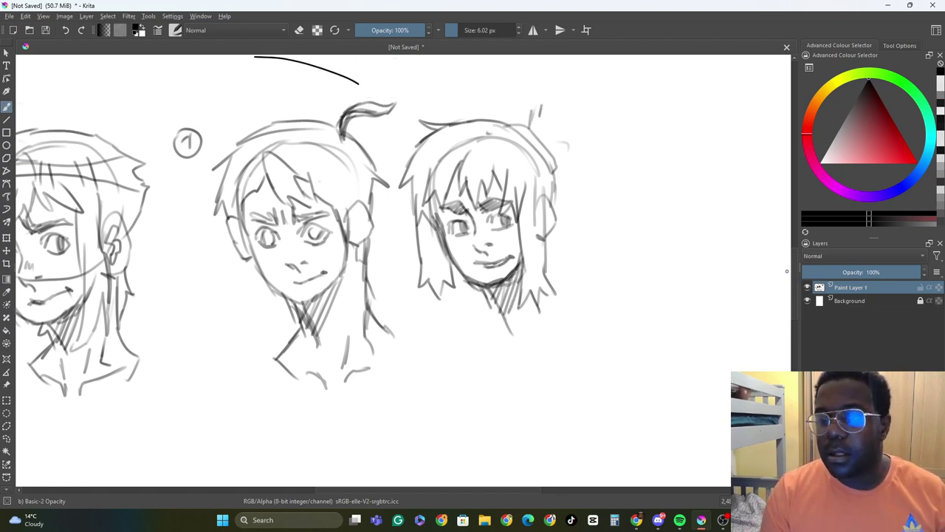
{"action": "mouse_move", "coordinate": [544, 112]}
{"action": "left_mouse_down"}
{"action": "mouse_move", "coordinate": [587, 99]}
{"action": "mouse_move", "coordinate": [606, 124]}
{"action": "left_mouse_up"}
{"action": "mouse_move", "coordinate": [559, 169]}
{"action": "left_mouse_down"}
{"action": "mouse_move", "coordinate": [602, 156]}
{"action": "mouse_move", "coordinate": [605, 143]}
{"action": "mouse_move", "coordinate": [579, 161]}
{"action": "left_mouse_up"}
{"action": "key", "text": "ctrl+z"}
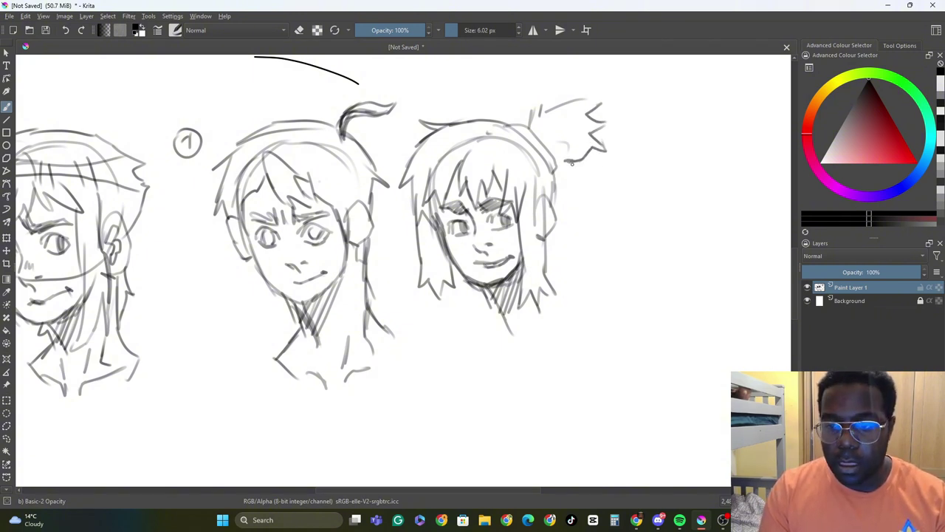
- Darken the third figure's neck and sketch the shoulders, collarbones and a rounded neckline beneath them
{"action": "mouse_move", "coordinate": [493, 290]}
{"action": "left_mouse_down"}
{"action": "mouse_move", "coordinate": [485, 325]}
{"action": "mouse_move", "coordinate": [465, 345]}
{"action": "mouse_move", "coordinate": [510, 348]}
{"action": "left_mouse_up"}
{"action": "left_click_drag", "start_coordinate": [526, 341], "coordinate": [521, 353]}
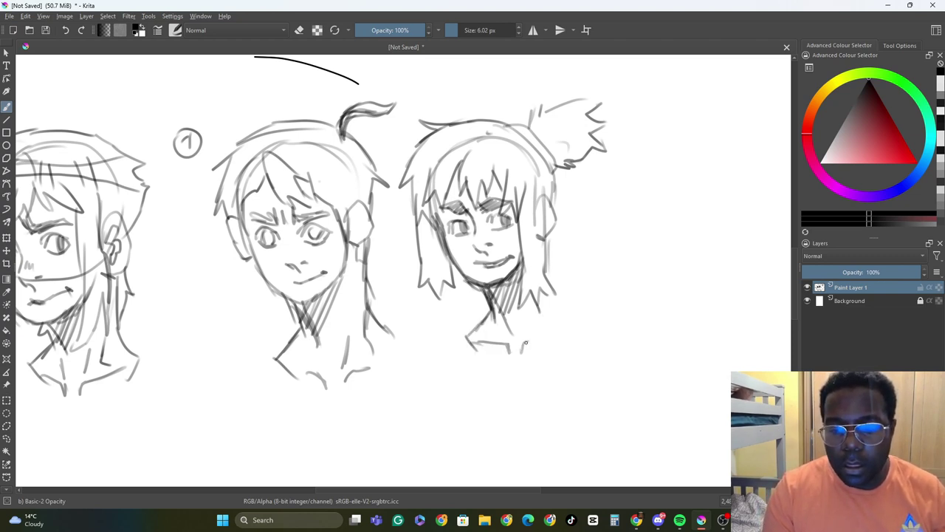
{"action": "left_click_drag", "start_coordinate": [545, 302], "coordinate": [577, 322]}
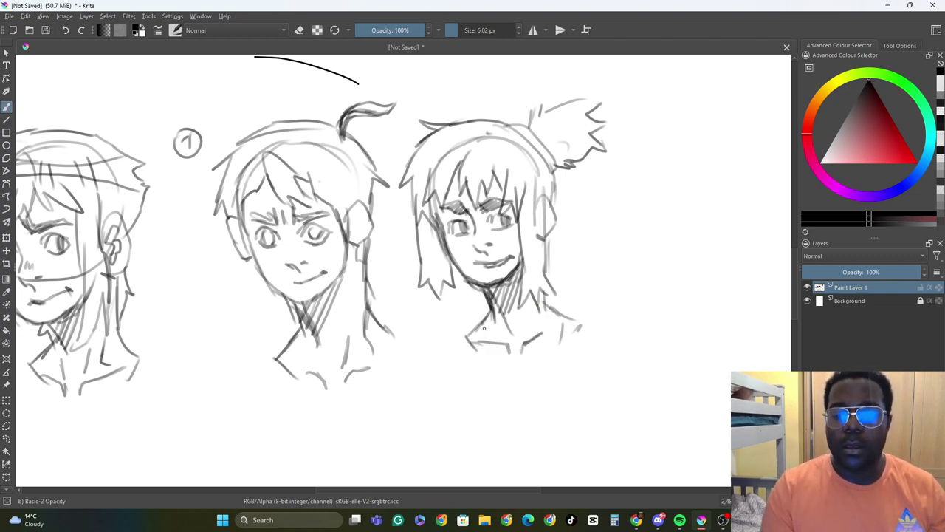
{"action": "left_click_drag", "start_coordinate": [483, 327], "coordinate": [487, 366]}
{"action": "left_click_drag", "start_coordinate": [489, 370], "coordinate": [554, 351]}
{"action": "left_click_drag", "start_coordinate": [563, 313], "coordinate": [555, 362]}
{"action": "left_click_drag", "start_coordinate": [528, 373], "coordinate": [558, 351]}
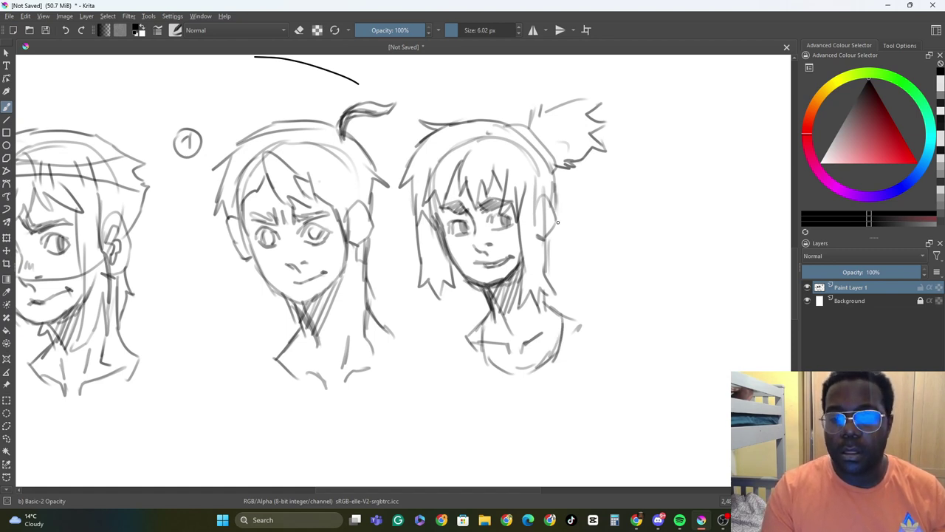
- Add crown tufts, a darker outer hair edge and longer jagged strands beside the cheek on the third head
{"action": "left_click_drag", "start_coordinate": [520, 125], "coordinate": [460, 108]}
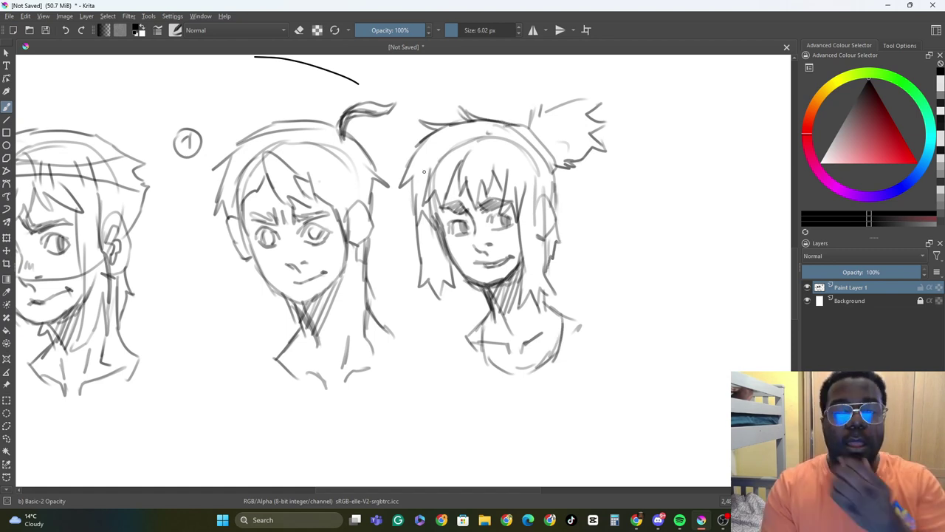
{"action": "left_click_drag", "start_coordinate": [433, 137], "coordinate": [397, 176]}
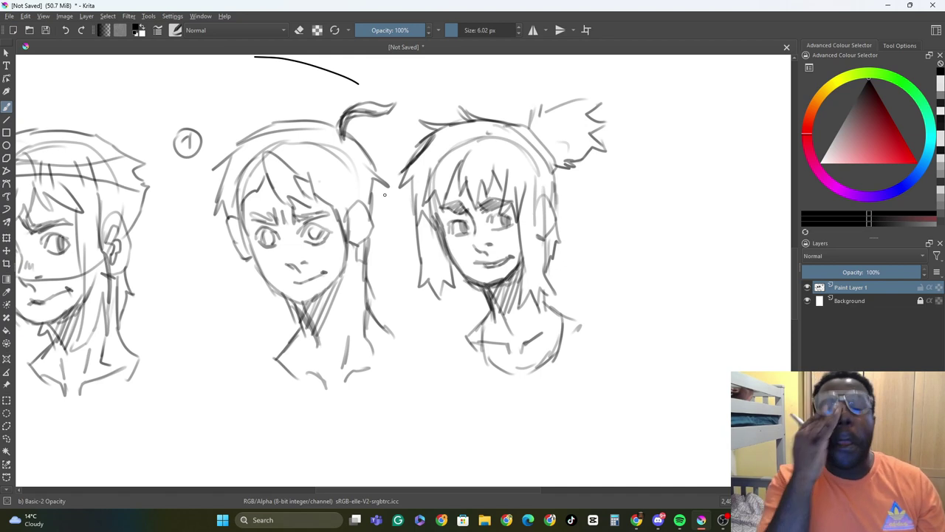
{"action": "mouse_move", "coordinate": [473, 304]}
{"action": "left_mouse_down"}
{"action": "mouse_move", "coordinate": [439, 290]}
{"action": "mouse_move", "coordinate": [436, 259]}
{"action": "left_mouse_up"}
{"action": "mouse_move", "coordinate": [423, 208]}
{"action": "left_mouse_down"}
{"action": "mouse_move", "coordinate": [437, 273]}
{"action": "mouse_move", "coordinate": [430, 258]}
{"action": "left_mouse_up"}
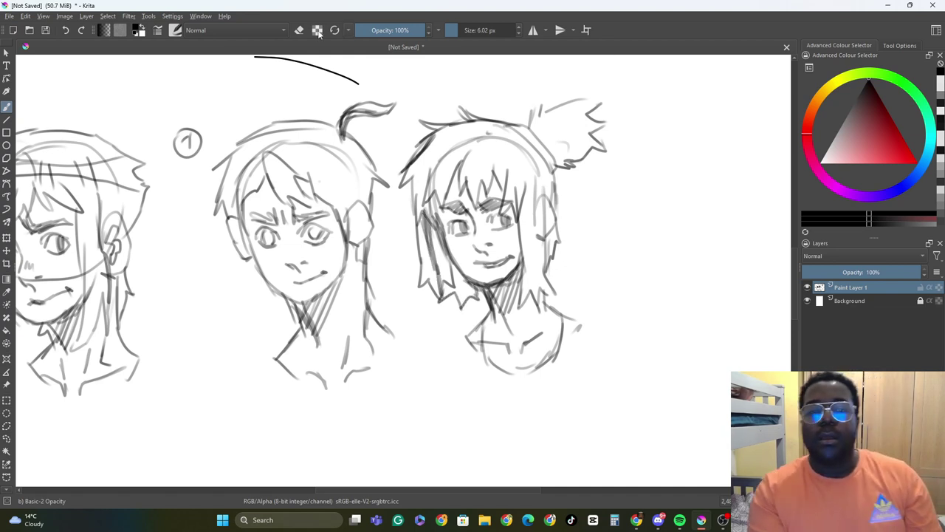
- Erase the skull construction line inside the third head's hair using the Eraser Circle brush at 50.92 px
{"action": "left_click", "coordinate": [175, 30]}
{"action": "left_click", "coordinate": [187, 69]}
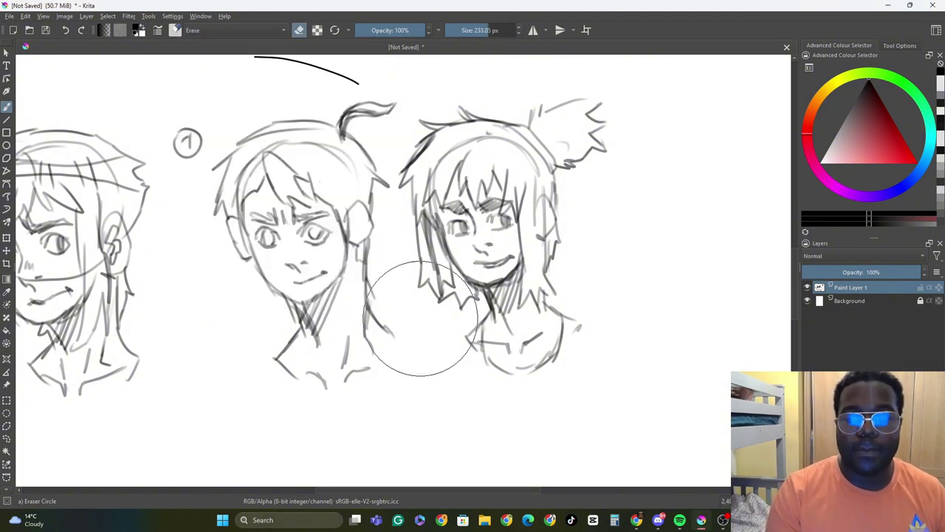
{"action": "left_click", "coordinate": [457, 30]}
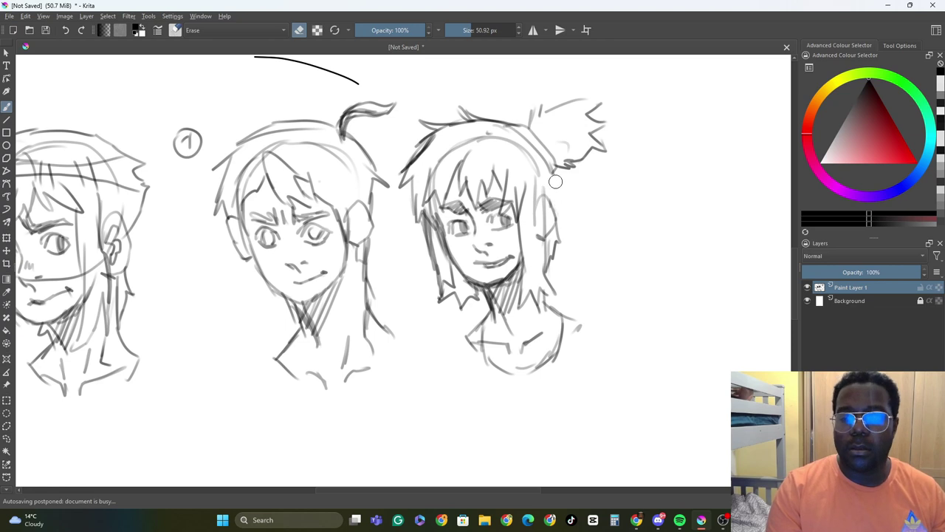
{"action": "mouse_move", "coordinate": [555, 180]}
{"action": "left_mouse_down"}
{"action": "mouse_move", "coordinate": [519, 153]}
{"action": "mouse_move", "coordinate": [433, 177]}
{"action": "mouse_move", "coordinate": [455, 122]}
{"action": "left_mouse_up"}
{"action": "key", "text": "e"}
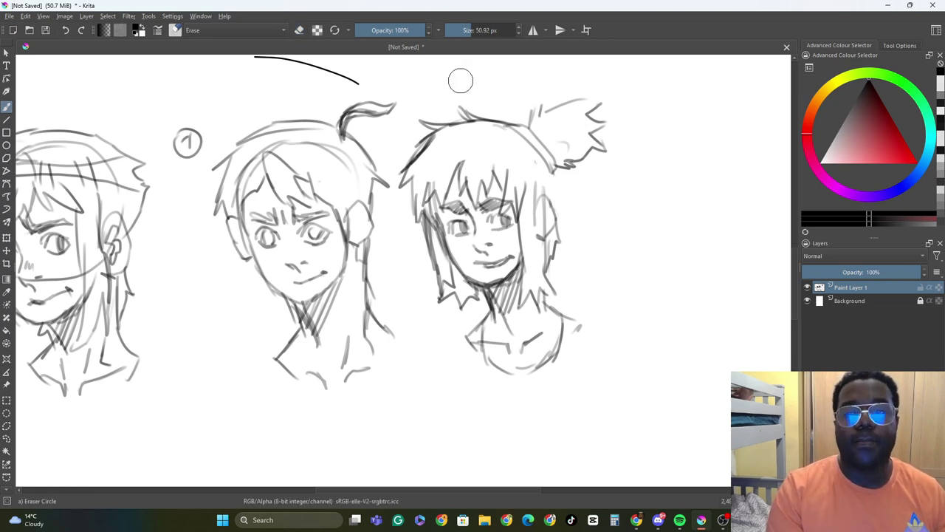
- Switch back to the Basic-2 Opacity brush and draw spiky hair strands beside the third head's ear
{"action": "left_click", "coordinate": [175, 31]}
{"action": "left_click", "coordinate": [336, 70]}
{"action": "mouse_move", "coordinate": [552, 176]}
{"action": "left_mouse_down"}
{"action": "mouse_move", "coordinate": [567, 207]}
{"action": "mouse_move", "coordinate": [557, 221]}
{"action": "left_mouse_up"}
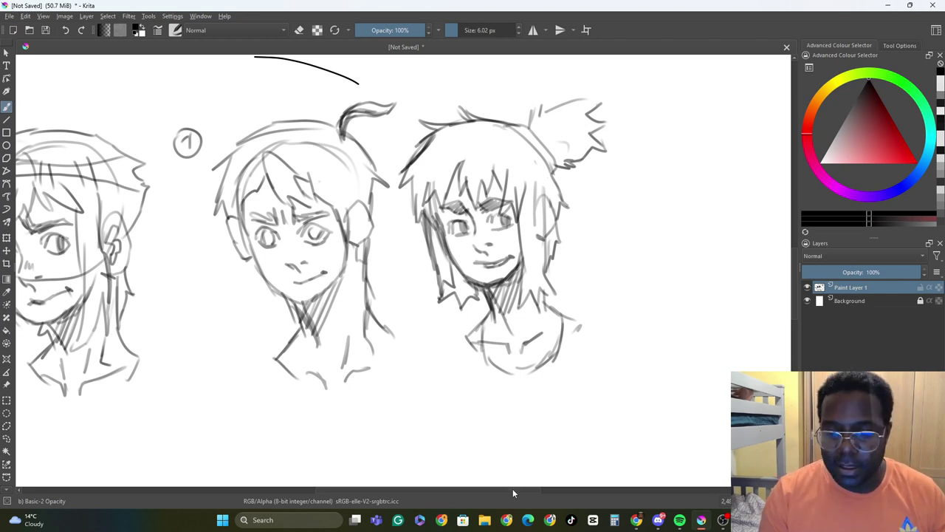
- Write a circled number 2 above the second head
{"action": "left_click_drag", "start_coordinate": [513, 488], "coordinate": [584, 488]}
{"action": "left_click_drag", "start_coordinate": [58, 90], "coordinate": [71, 102]}
{"action": "left_click_drag", "start_coordinate": [67, 82], "coordinate": [52, 89]}
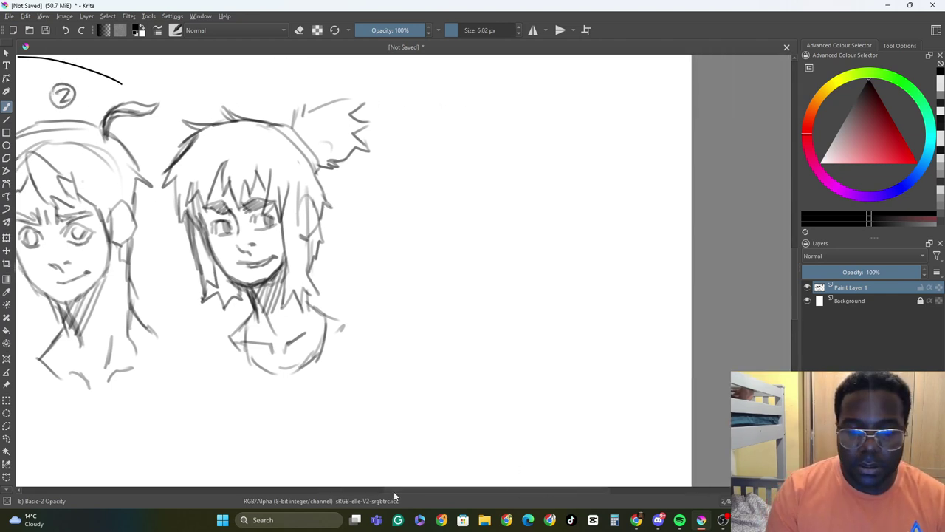
{"action": "left_click_drag", "start_coordinate": [394, 491], "coordinate": [323, 490]}
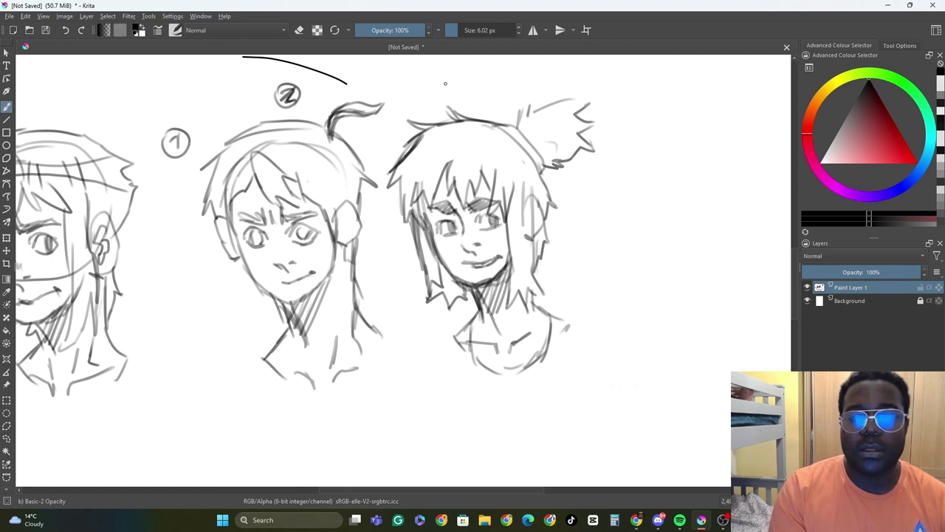
- Write a circled number 2 above the third head, the one with bangs and a ponytail
{"action": "left_click_drag", "start_coordinate": [446, 79], "coordinate": [456, 93]}
{"action": "left_click_drag", "start_coordinate": [451, 68], "coordinate": [450, 69]}
- Sketch a fourth head beside the third one, starting with the nose, one eyebrow, the curved jawline and the near ear
{"action": "left_click_drag", "start_coordinate": [528, 488], "coordinate": [580, 488]}
{"action": "mouse_move", "coordinate": [513, 194]}
{"action": "left_mouse_down"}
{"action": "mouse_move", "coordinate": [519, 220]}
{"action": "mouse_move", "coordinate": [545, 232]}
{"action": "left_mouse_up"}
{"action": "mouse_move", "coordinate": [491, 199]}
{"action": "left_mouse_down"}
{"action": "mouse_move", "coordinate": [515, 195]}
{"action": "mouse_move", "coordinate": [486, 221]}
{"action": "left_mouse_up"}
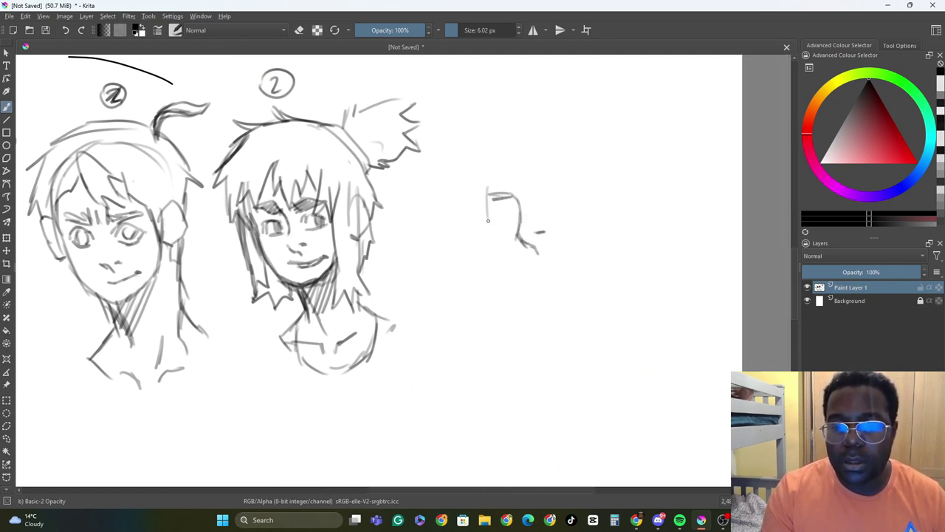
{"action": "left_click_drag", "start_coordinate": [487, 170], "coordinate": [484, 221]}
{"action": "mouse_move", "coordinate": [484, 221]}
{"action": "left_mouse_down"}
{"action": "mouse_move", "coordinate": [516, 285]}
{"action": "mouse_move", "coordinate": [581, 268]}
{"action": "left_mouse_up"}
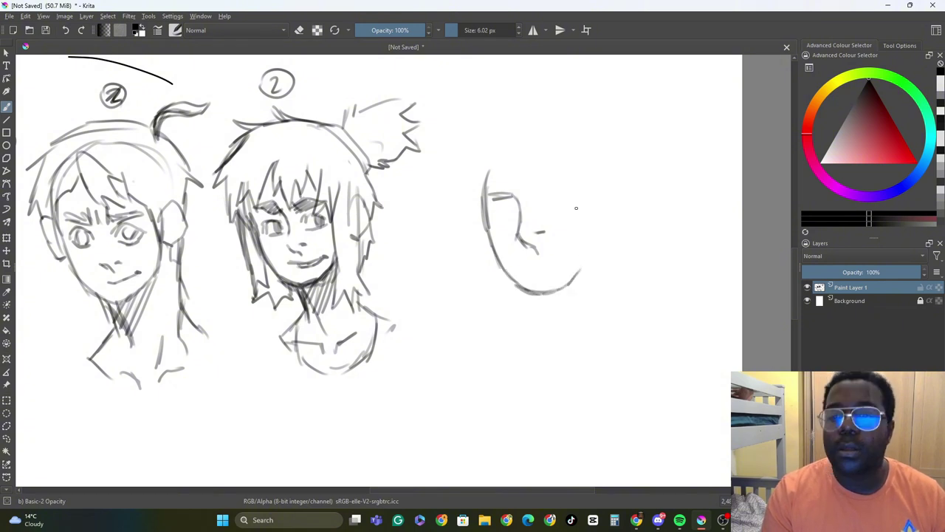
{"action": "mouse_move", "coordinate": [575, 182]}
{"action": "left_mouse_down"}
{"action": "mouse_move", "coordinate": [581, 226]}
{"action": "mouse_move", "coordinate": [604, 191]}
{"action": "mouse_move", "coordinate": [610, 231]}
{"action": "left_mouse_up"}
{"action": "mouse_move", "coordinate": [589, 235]}
{"action": "left_mouse_down"}
{"action": "mouse_move", "coordinate": [598, 241]}
{"action": "mouse_move", "coordinate": [560, 291]}
{"action": "left_mouse_up"}
- Add the second eyebrow, narrow oval eyes and a small lopsided mouth to the fourth head
{"action": "left_click_drag", "start_coordinate": [531, 195], "coordinate": [557, 186]}
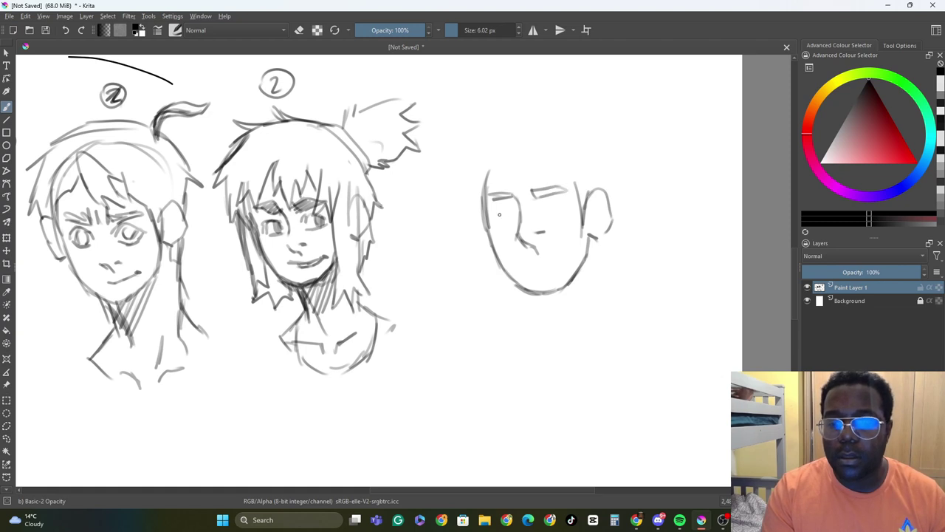
{"action": "left_click_drag", "start_coordinate": [500, 209], "coordinate": [505, 226]}
{"action": "left_click_drag", "start_coordinate": [550, 203], "coordinate": [551, 220]}
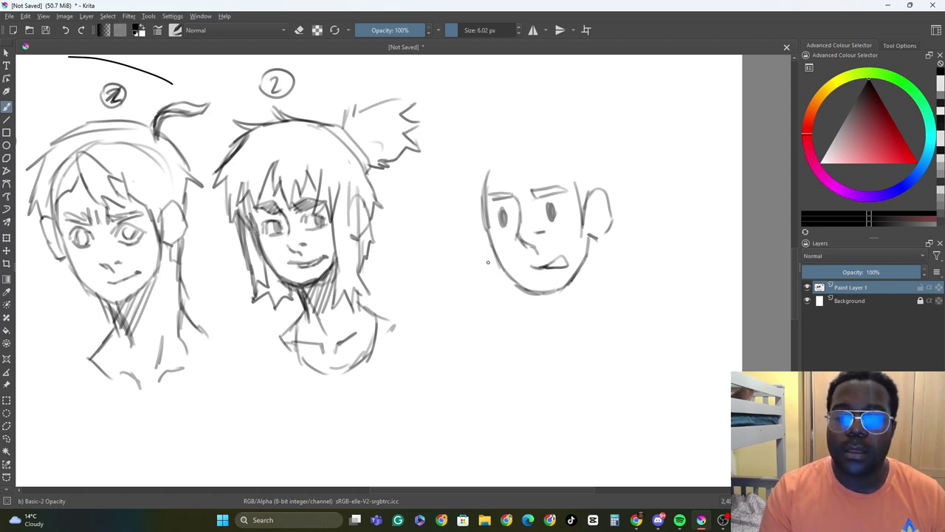
- Draw the fourth head's skull curve, swept-back hairline and spiky topknot
{"action": "mouse_move", "coordinate": [574, 125]}
{"action": "left_mouse_down"}
{"action": "mouse_move", "coordinate": [604, 141]}
{"action": "mouse_move", "coordinate": [509, 124]}
{"action": "mouse_move", "coordinate": [480, 189]}
{"action": "left_mouse_up"}
{"action": "mouse_move", "coordinate": [498, 138]}
{"action": "left_mouse_down"}
{"action": "mouse_move", "coordinate": [483, 191]}
{"action": "mouse_move", "coordinate": [533, 146]}
{"action": "mouse_move", "coordinate": [569, 160]}
{"action": "mouse_move", "coordinate": [587, 185]}
{"action": "mouse_move", "coordinate": [615, 162]}
{"action": "left_mouse_up"}
{"action": "mouse_move", "coordinate": [569, 111]}
{"action": "left_mouse_down"}
{"action": "mouse_move", "coordinate": [613, 133]}
{"action": "mouse_move", "coordinate": [617, 157]}
{"action": "mouse_move", "coordinate": [593, 82]}
{"action": "mouse_move", "coordinate": [573, 63]}
{"action": "left_mouse_up"}
{"action": "left_click_drag", "start_coordinate": [576, 87], "coordinate": [626, 59]}
{"action": "mouse_move", "coordinate": [616, 76]}
{"action": "left_mouse_down"}
{"action": "mouse_move", "coordinate": [633, 92]}
{"action": "mouse_move", "coordinate": [645, 131]}
{"action": "mouse_move", "coordinate": [618, 161]}
{"action": "left_mouse_up"}
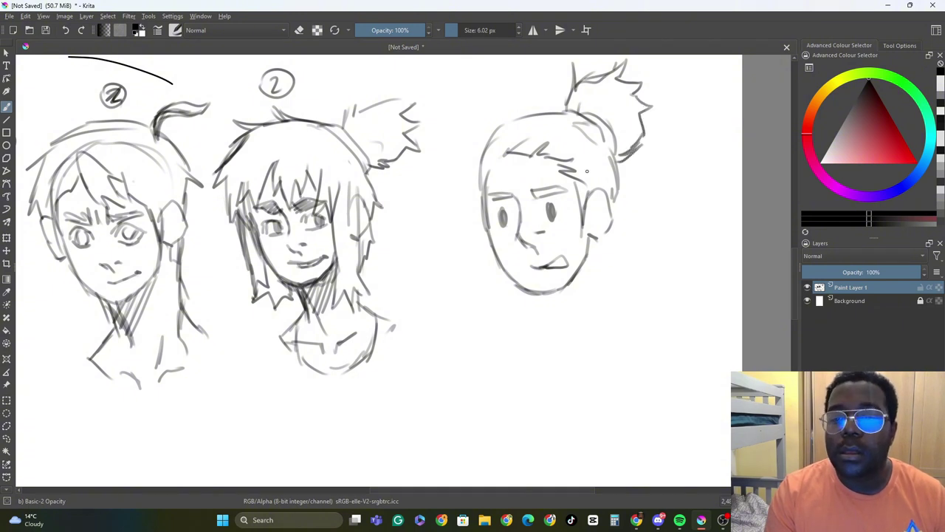
- Draw the fourth head's far ear and a double outer hair contour running up to the topknot
{"action": "mouse_move", "coordinate": [504, 140]}
{"action": "left_mouse_down"}
{"action": "mouse_move", "coordinate": [486, 182]}
{"action": "mouse_move", "coordinate": [491, 249]}
{"action": "left_mouse_up"}
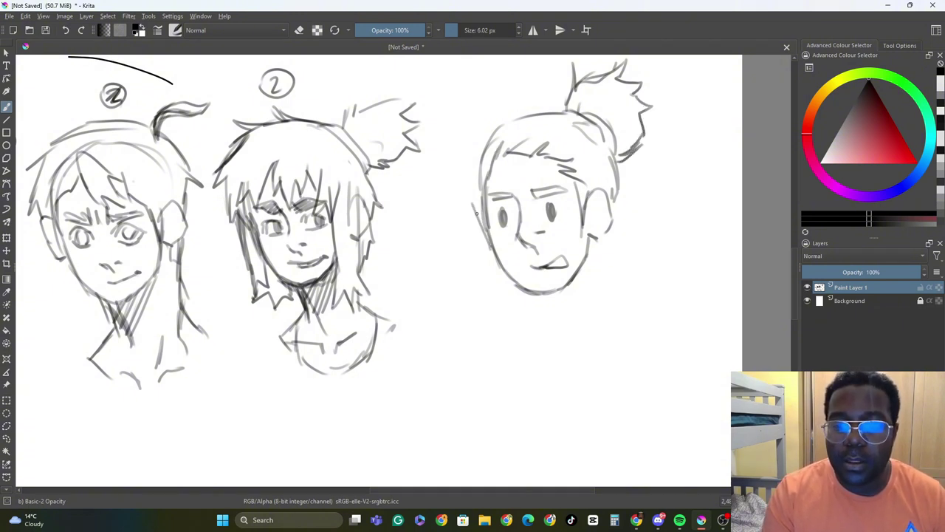
{"action": "left_click_drag", "start_coordinate": [468, 201], "coordinate": [475, 235]}
{"action": "mouse_move", "coordinate": [466, 201]}
{"action": "left_mouse_down"}
{"action": "mouse_move", "coordinate": [473, 152]}
{"action": "mouse_move", "coordinate": [563, 111]}
{"action": "left_mouse_up"}
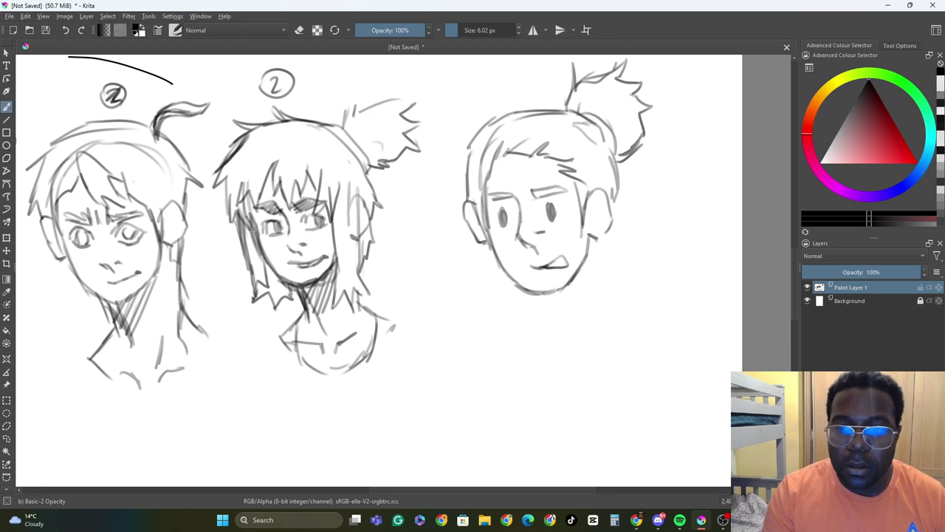
{"action": "left_click_drag", "start_coordinate": [464, 169], "coordinate": [512, 117]}
{"action": "left_click_drag", "start_coordinate": [491, 126], "coordinate": [566, 108]}
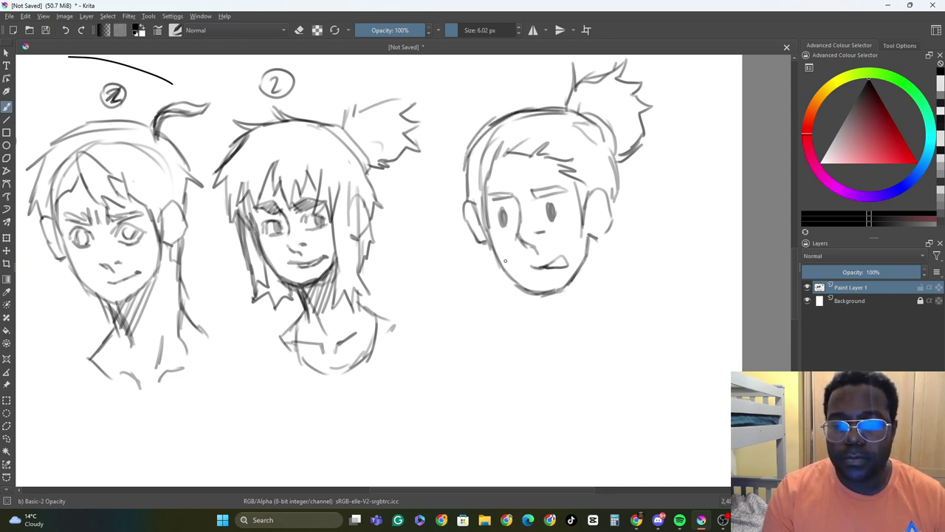
- Darken the fourth head's jawline and add small round earrings to both ears
{"action": "mouse_move", "coordinate": [492, 247]}
{"action": "left_mouse_down"}
{"action": "mouse_move", "coordinate": [517, 279]}
{"action": "mouse_move", "coordinate": [560, 295]}
{"action": "left_mouse_up"}
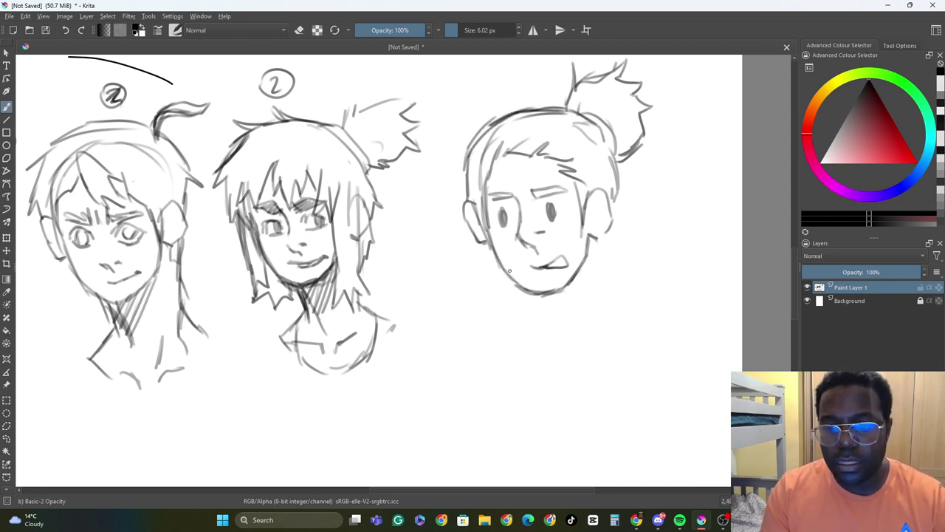
{"action": "left_click_drag", "start_coordinate": [598, 231], "coordinate": [601, 230]}
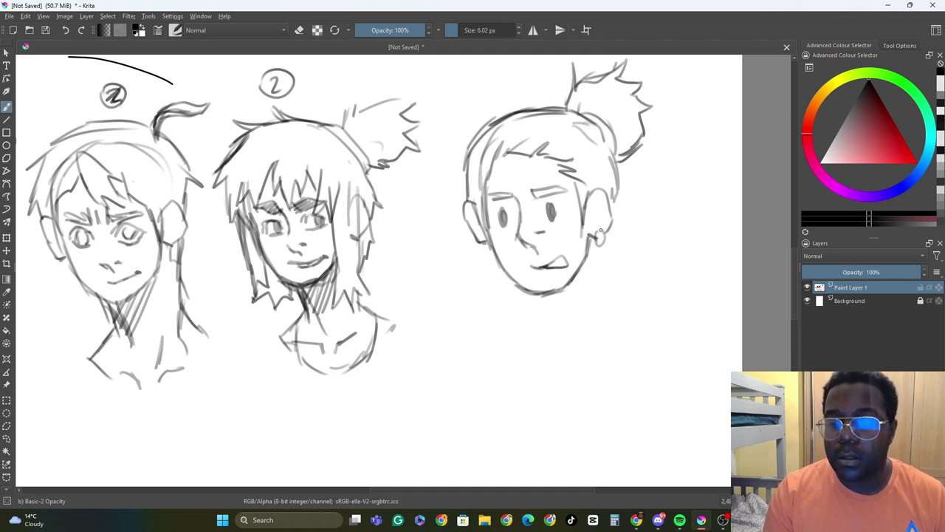
{"action": "left_click_drag", "start_coordinate": [472, 240], "coordinate": [479, 246]}
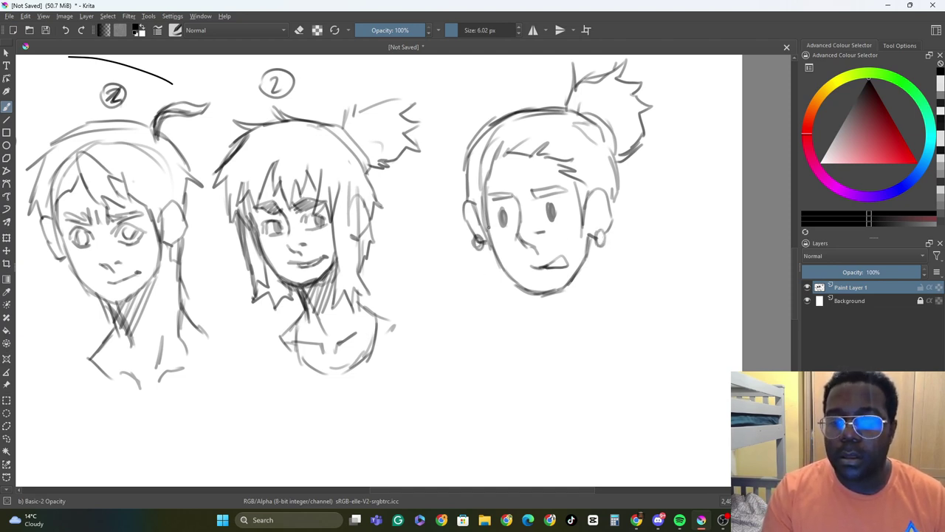
- Draw the fourth head's neck with hatched chin shadow, collarbones, shoulder slope and a rounded neckline
{"action": "mouse_move", "coordinate": [611, 228]}
{"action": "left_mouse_down"}
{"action": "mouse_move", "coordinate": [606, 280]}
{"action": "mouse_move", "coordinate": [559, 318]}
{"action": "mouse_move", "coordinate": [566, 331]}
{"action": "left_mouse_up"}
{"action": "left_click_drag", "start_coordinate": [560, 296], "coordinate": [547, 322]}
{"action": "left_click_drag", "start_coordinate": [610, 230], "coordinate": [611, 285]}
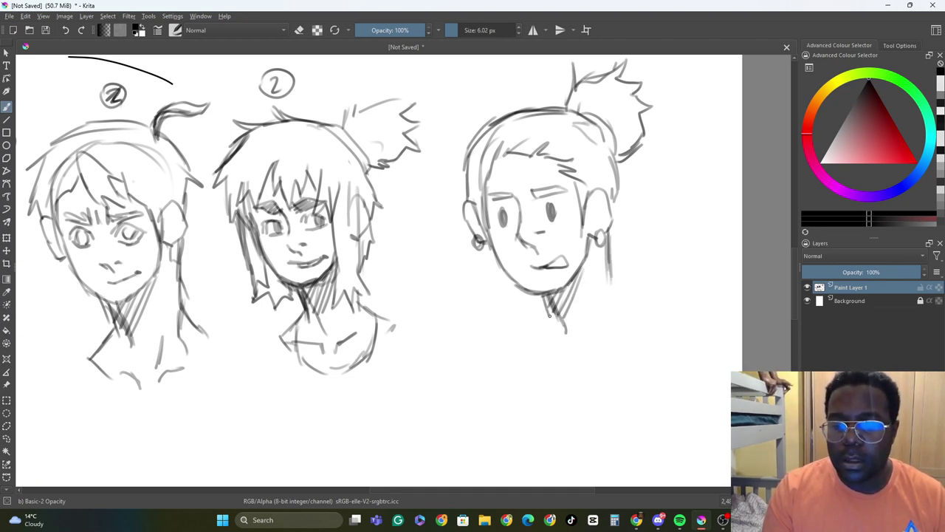
{"action": "mouse_move", "coordinate": [551, 299]}
{"action": "left_mouse_down"}
{"action": "mouse_move", "coordinate": [542, 353]}
{"action": "mouse_move", "coordinate": [570, 362]}
{"action": "left_mouse_up"}
{"action": "left_click_drag", "start_coordinate": [586, 360], "coordinate": [609, 336]}
{"action": "left_click_drag", "start_coordinate": [611, 276], "coordinate": [633, 308]}
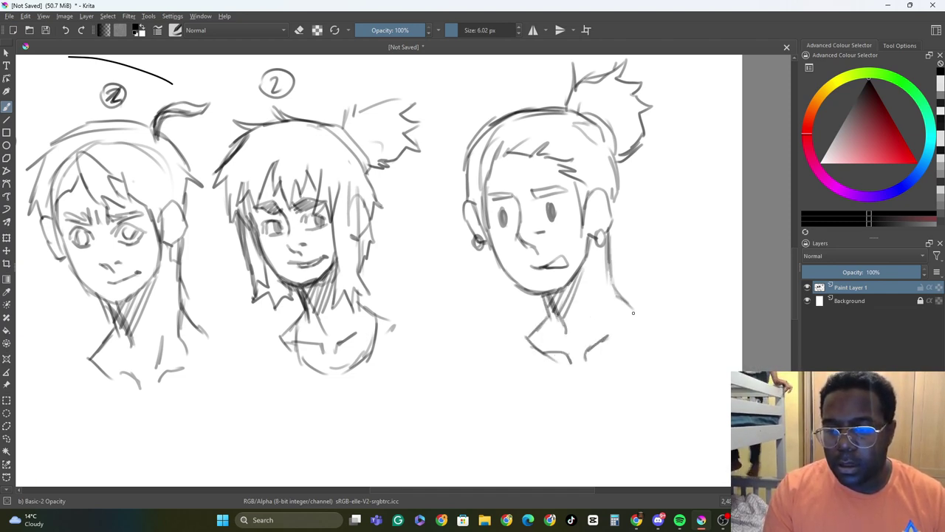
{"action": "mouse_move", "coordinate": [585, 339]}
{"action": "left_mouse_down"}
{"action": "mouse_move", "coordinate": [589, 309]}
{"action": "mouse_move", "coordinate": [560, 382]}
{"action": "left_mouse_up"}
{"action": "mouse_move", "coordinate": [539, 336]}
{"action": "left_mouse_down"}
{"action": "mouse_move", "coordinate": [561, 384]}
{"action": "mouse_move", "coordinate": [602, 368]}
{"action": "left_mouse_up"}
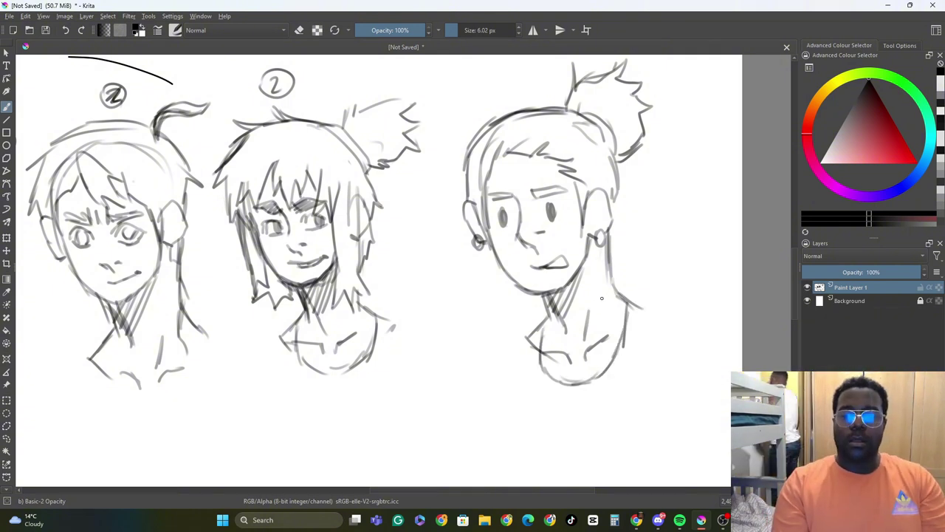
- Darken the fourth head's far earring, detail the near ear and add loose hair strands behind it
{"action": "left_click_drag", "start_coordinate": [489, 252], "coordinate": [478, 245]}
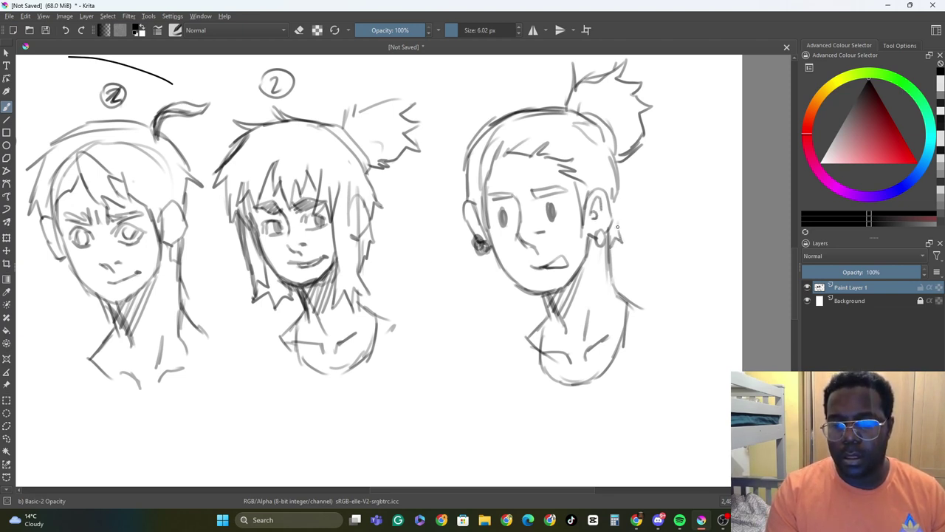
{"action": "left_click_drag", "start_coordinate": [617, 227], "coordinate": [613, 157]}
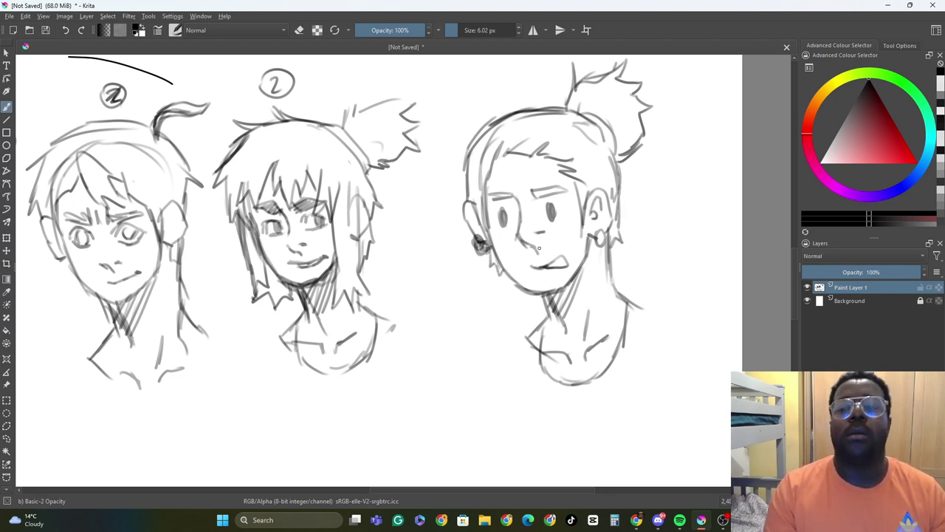
- Write the next circled number in the series above the fourth head
{"action": "left_click_drag", "start_coordinate": [579, 490], "coordinate": [542, 495]}
{"action": "left_click_drag", "start_coordinate": [600, 88], "coordinate": [598, 105]}
{"action": "left_click_drag", "start_coordinate": [589, 89], "coordinate": [591, 102]}
- Sketch a fifth head's skull, jaw and near ear in the empty space left of the first portrait
{"action": "left_click_drag", "start_coordinate": [523, 510], "coordinate": [411, 505]}
{"action": "mouse_move", "coordinate": [83, 176]}
{"action": "left_mouse_down"}
{"action": "mouse_move", "coordinate": [105, 256]}
{"action": "mouse_move", "coordinate": [148, 270]}
{"action": "mouse_move", "coordinate": [195, 216]}
{"action": "left_mouse_up"}
{"action": "mouse_move", "coordinate": [82, 207]}
{"action": "left_mouse_down"}
{"action": "mouse_move", "coordinate": [78, 120]}
{"action": "mouse_move", "coordinate": [209, 160]}
{"action": "mouse_move", "coordinate": [176, 262]}
{"action": "left_mouse_up"}
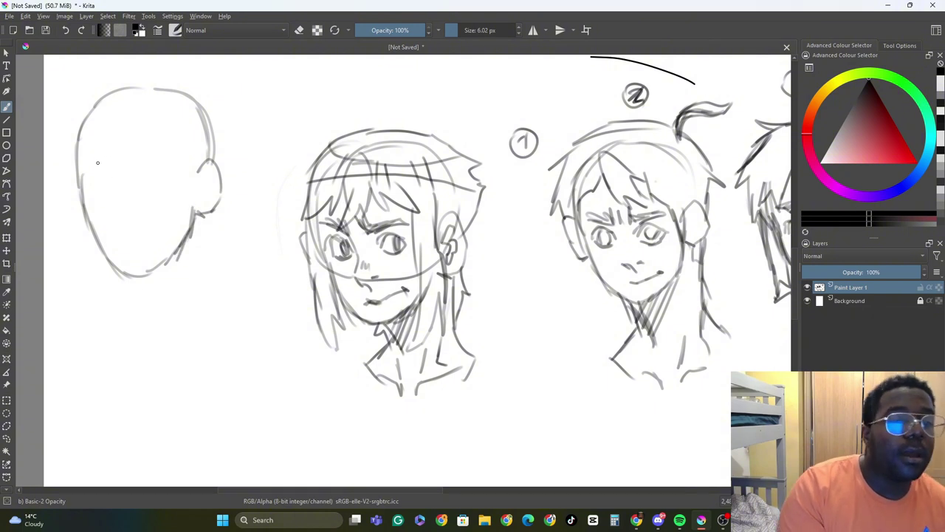
- Draw angry slanted eyebrows, shaded eyes and a temple line on the fifth head
{"action": "mouse_move", "coordinate": [88, 153]}
{"action": "left_mouse_down"}
{"action": "mouse_move", "coordinate": [135, 166]}
{"action": "mouse_move", "coordinate": [178, 148]}
{"action": "mouse_move", "coordinate": [133, 181]}
{"action": "mouse_move", "coordinate": [127, 165]}
{"action": "mouse_move", "coordinate": [108, 198]}
{"action": "left_mouse_up"}
{"action": "mouse_move", "coordinate": [112, 177]}
{"action": "left_mouse_down"}
{"action": "mouse_move", "coordinate": [114, 196]}
{"action": "mouse_move", "coordinate": [165, 171]}
{"action": "mouse_move", "coordinate": [167, 185]}
{"action": "mouse_move", "coordinate": [155, 171]}
{"action": "mouse_move", "coordinate": [161, 194]}
{"action": "left_mouse_up"}
{"action": "left_click_drag", "start_coordinate": [183, 155], "coordinate": [188, 195]}
{"action": "left_click_drag", "start_coordinate": [192, 210], "coordinate": [196, 187]}
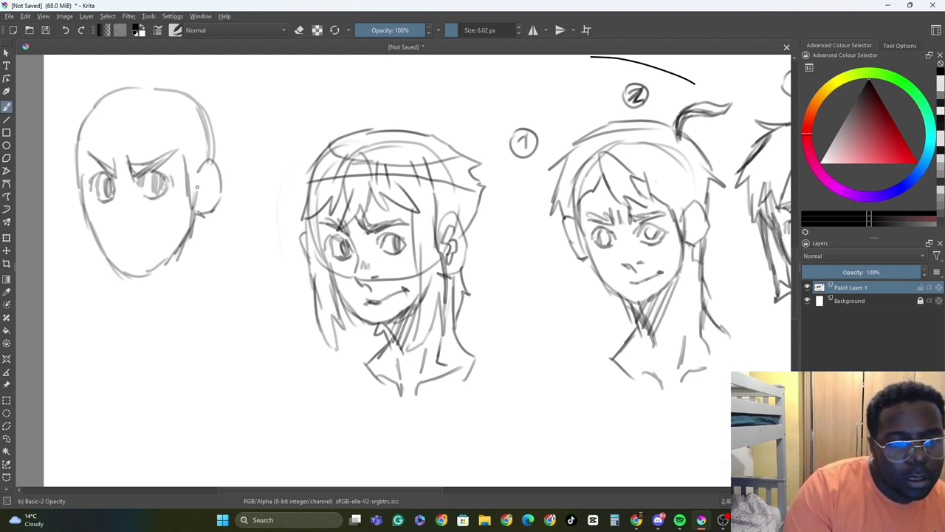
- Add the fifth head's nose and crooked open mouth, and strengthen its jawline
{"action": "mouse_move", "coordinate": [76, 198]}
{"action": "left_mouse_down"}
{"action": "mouse_move", "coordinate": [87, 221]}
{"action": "mouse_move", "coordinate": [136, 235]}
{"action": "left_mouse_up"}
{"action": "left_click_drag", "start_coordinate": [136, 223], "coordinate": [145, 221]}
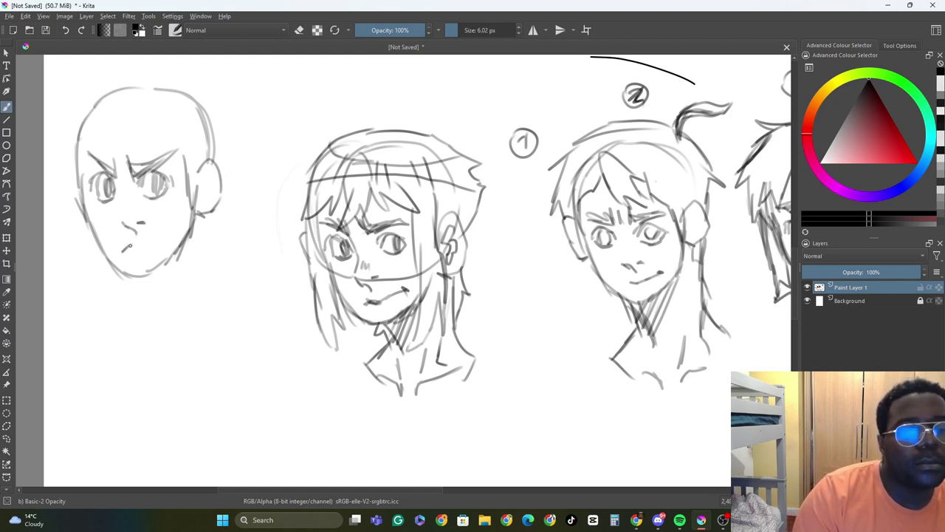
{"action": "left_click_drag", "start_coordinate": [145, 242], "coordinate": [174, 226]}
{"action": "mouse_move", "coordinate": [137, 246]}
{"action": "left_mouse_down"}
{"action": "mouse_move", "coordinate": [159, 238]}
{"action": "mouse_move", "coordinate": [129, 246]}
{"action": "left_mouse_up"}
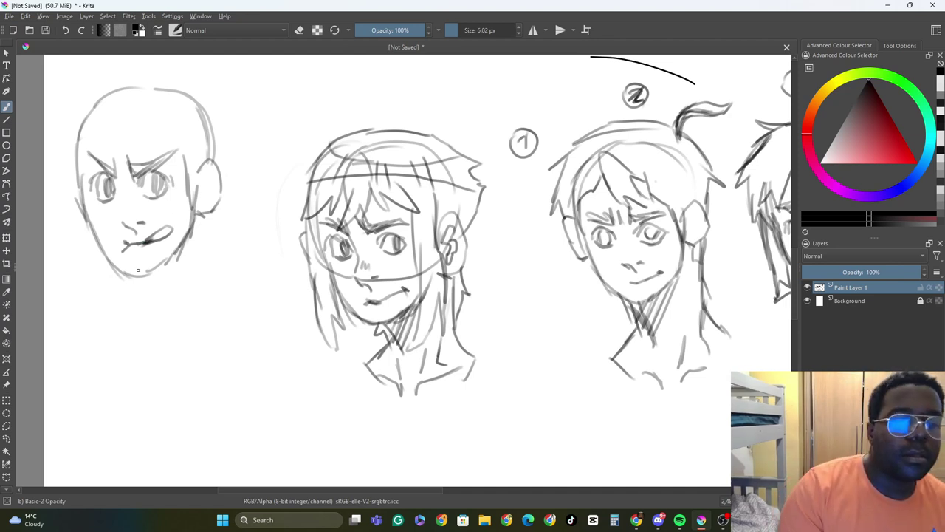
{"action": "mouse_move", "coordinate": [196, 212]}
{"action": "left_mouse_down"}
{"action": "mouse_move", "coordinate": [181, 245]}
{"action": "mouse_move", "coordinate": [123, 272]}
{"action": "mouse_move", "coordinate": [100, 241]}
{"action": "left_mouse_up"}
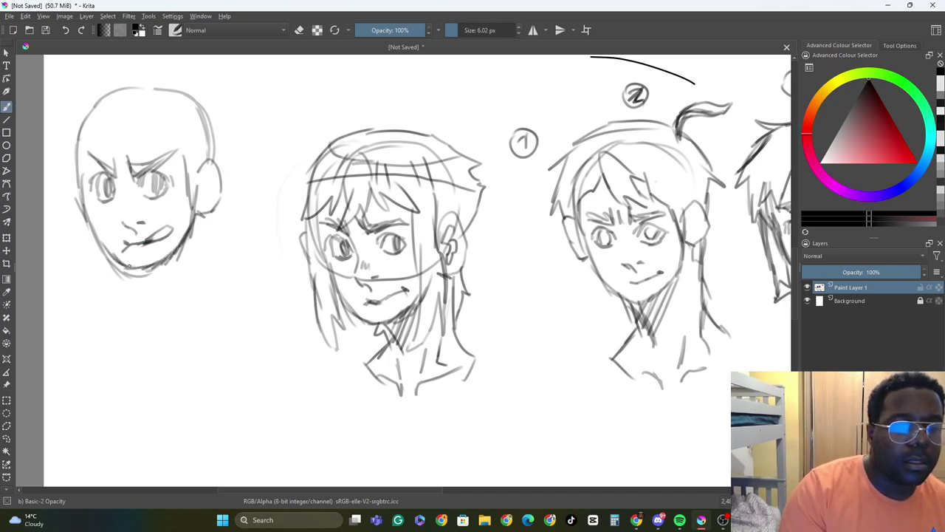
- Darken the fifth head's far jaw edge and add the far ear with a spiky hair tuft above it
{"action": "mouse_move", "coordinate": [134, 268]}
{"action": "left_mouse_down"}
{"action": "mouse_move", "coordinate": [102, 238]}
{"action": "mouse_move", "coordinate": [77, 163]}
{"action": "mouse_move", "coordinate": [78, 209]}
{"action": "left_mouse_up"}
{"action": "mouse_move", "coordinate": [71, 165]}
{"action": "left_mouse_down"}
{"action": "mouse_move", "coordinate": [61, 209]}
{"action": "mouse_move", "coordinate": [85, 219]}
{"action": "left_mouse_up"}
{"action": "left_click_drag", "start_coordinate": [71, 168], "coordinate": [62, 208]}
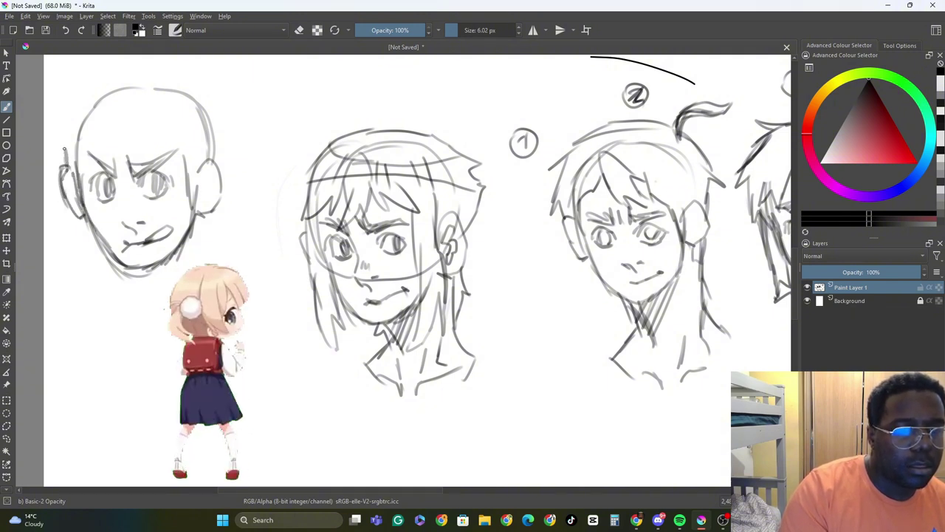
{"action": "left_click_drag", "start_coordinate": [69, 127], "coordinate": [59, 157]}
{"action": "mouse_move", "coordinate": [113, 104]}
{"action": "left_mouse_down"}
{"action": "mouse_move", "coordinate": [122, 112]}
{"action": "mouse_move", "coordinate": [130, 133]}
{"action": "mouse_move", "coordinate": [156, 116]}
{"action": "mouse_move", "coordinate": [173, 137]}
{"action": "mouse_move", "coordinate": [178, 171]}
{"action": "left_mouse_up"}
{"action": "left_click_drag", "start_coordinate": [186, 146], "coordinate": [194, 162]}
{"action": "key", "text": "ctrl+z"}
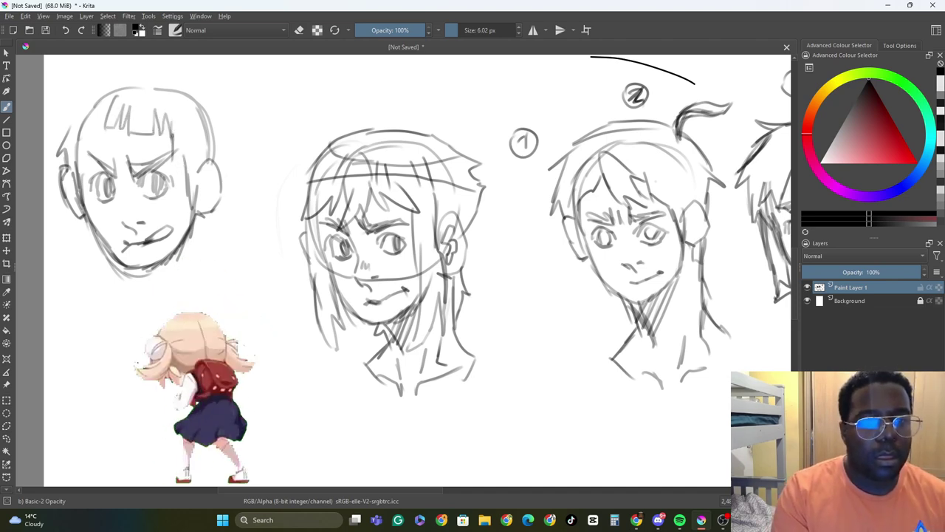
{"action": "key", "text": "ctrl+z"}
{"action": "key", "text": "ctrl+z"}
{"action": "key", "text": "ctrl+z"}
{"action": "key", "text": "ctrl+z"}
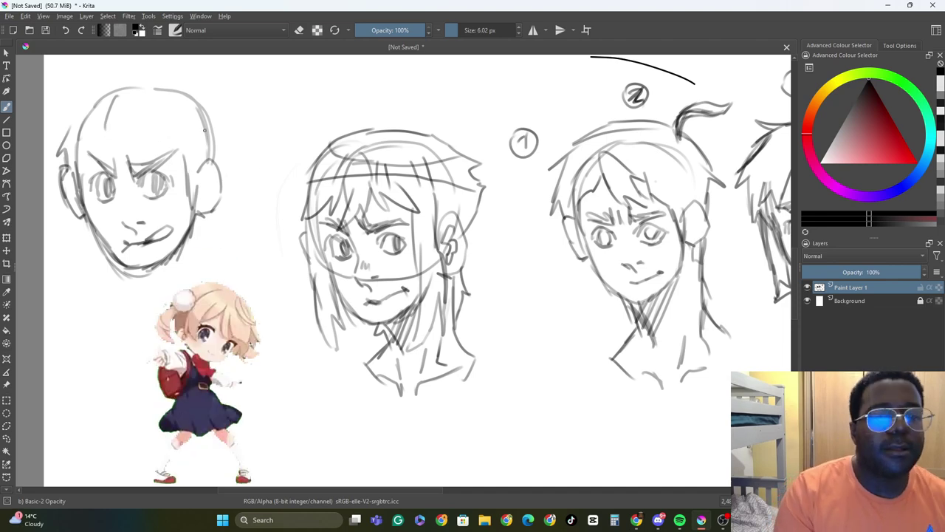
- Draw a short, straight-cut fringe with a few inner strands and a sideburn on the fifth head
{"action": "mouse_move", "coordinate": [114, 101]}
{"action": "left_mouse_down"}
{"action": "mouse_move", "coordinate": [100, 142]}
{"action": "mouse_move", "coordinate": [129, 142]}
{"action": "left_mouse_up"}
{"action": "left_click_drag", "start_coordinate": [142, 123], "coordinate": [134, 144]}
{"action": "left_click_drag", "start_coordinate": [149, 104], "coordinate": [152, 138]}
{"action": "mouse_move", "coordinate": [183, 135]}
{"action": "left_mouse_down"}
{"action": "mouse_move", "coordinate": [161, 152]}
{"action": "mouse_move", "coordinate": [189, 174]}
{"action": "left_mouse_up"}
- Draw the fifth head's outer hair contour over the crown and down both sides
{"action": "left_click_drag", "start_coordinate": [220, 111], "coordinate": [226, 176]}
{"action": "left_click_drag", "start_coordinate": [181, 80], "coordinate": [213, 102]}
{"action": "left_click_drag", "start_coordinate": [96, 81], "coordinate": [161, 71]}
{"action": "mouse_move", "coordinate": [66, 117]}
{"action": "left_mouse_down"}
{"action": "mouse_move", "coordinate": [92, 87]}
{"action": "mouse_move", "coordinate": [51, 124]}
{"action": "left_mouse_up"}
{"action": "mouse_move", "coordinate": [167, 71]}
{"action": "left_mouse_down"}
{"action": "mouse_move", "coordinate": [208, 90]}
{"action": "mouse_move", "coordinate": [227, 135]}
{"action": "left_mouse_up"}
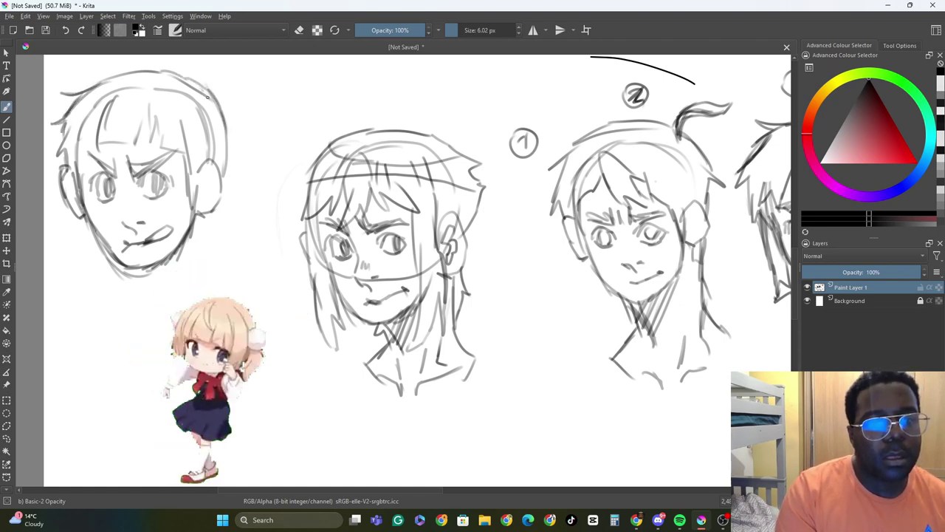
{"action": "left_click_drag", "start_coordinate": [204, 92], "coordinate": [218, 113]}
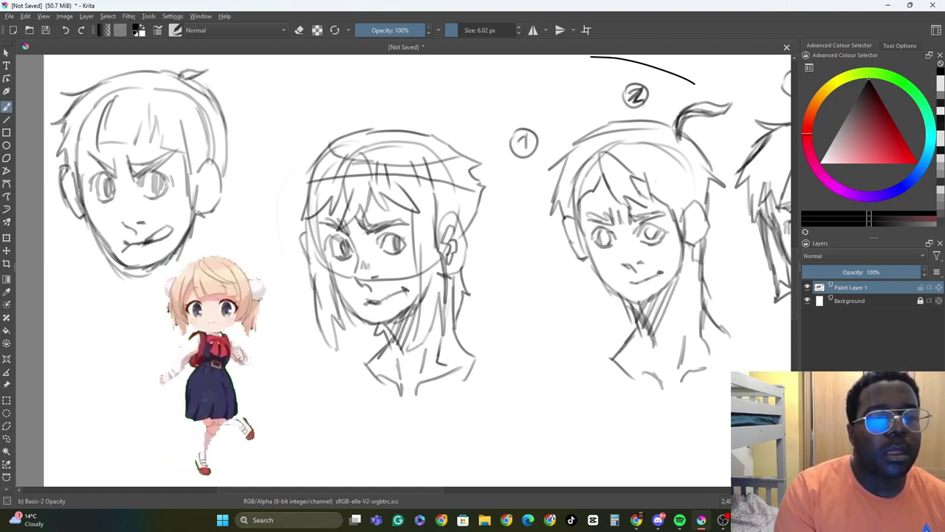
- Sketch a test of a curled strand beside the fifth head, and draw a ball-tipped strand rising from its crown
{"action": "mouse_move", "coordinate": [276, 212]}
{"action": "left_mouse_down"}
{"action": "mouse_move", "coordinate": [269, 145]}
{"action": "mouse_move", "coordinate": [275, 133]}
{"action": "left_mouse_up"}
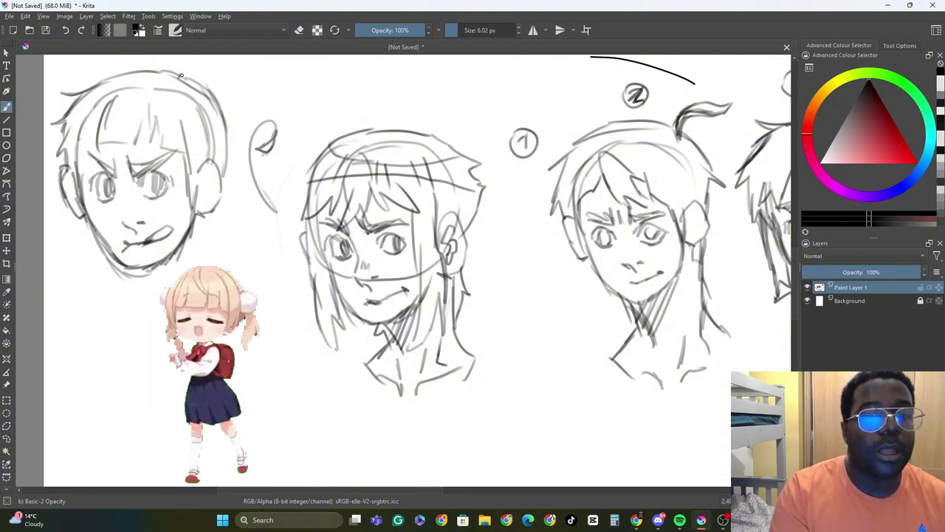
{"action": "scroll", "coordinate": [417, 270], "scroll_direction": "up", "scroll_amount": 3}
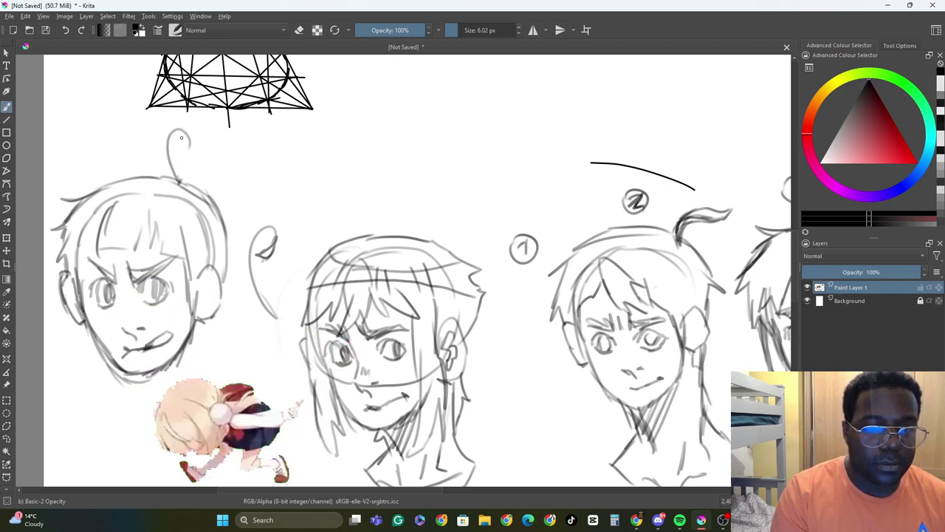
{"action": "left_click_drag", "start_coordinate": [186, 151], "coordinate": [192, 145]}
- Darken the hair edge above the fifth head's near ear and reinforce both sides of its jaw
{"action": "mouse_move", "coordinate": [181, 183]}
{"action": "left_mouse_down"}
{"action": "mouse_move", "coordinate": [211, 213]}
{"action": "mouse_move", "coordinate": [230, 255]}
{"action": "mouse_move", "coordinate": [225, 295]}
{"action": "left_mouse_up"}
{"action": "mouse_move", "coordinate": [89, 327]}
{"action": "left_mouse_down"}
{"action": "mouse_move", "coordinate": [103, 364]}
{"action": "mouse_move", "coordinate": [182, 350]}
{"action": "mouse_move", "coordinate": [180, 342]}
{"action": "left_mouse_up"}
{"action": "mouse_move", "coordinate": [195, 316]}
{"action": "left_mouse_down"}
{"action": "mouse_move", "coordinate": [164, 361]}
{"action": "mouse_move", "coordinate": [143, 373]}
{"action": "left_mouse_up"}
{"action": "mouse_move", "coordinate": [158, 358]}
{"action": "left_mouse_down"}
{"action": "mouse_move", "coordinate": [108, 369]}
{"action": "mouse_move", "coordinate": [96, 344]}
{"action": "mouse_move", "coordinate": [134, 377]}
{"action": "mouse_move", "coordinate": [162, 369]}
{"action": "left_mouse_up"}
{"action": "key", "text": "ctrl+z"}
{"action": "key", "text": "ctrl+z"}
{"action": "key", "text": "ctrl+z"}
{"action": "key", "text": "ctrl+z"}
{"action": "key", "text": "ctrl+z"}
{"action": "key", "text": "ctrl+z"}
{"action": "key", "text": "ctrl+z"}
{"action": "key", "text": "ctrl+z"}
{"action": "key", "text": "ctrl+z"}
- Draw the fifth head's neck lines and the angled collarbones below them
{"action": "left_click_drag", "start_coordinate": [212, 318], "coordinate": [209, 381]}
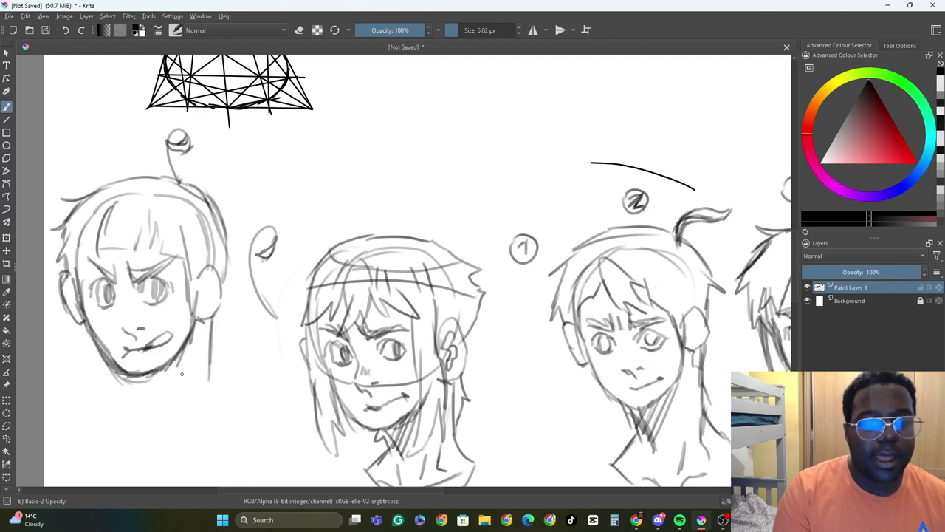
{"action": "left_click_drag", "start_coordinate": [137, 378], "coordinate": [155, 418]}
{"action": "left_click_drag", "start_coordinate": [186, 349], "coordinate": [178, 372]}
{"action": "mouse_move", "coordinate": [142, 393]}
{"action": "left_mouse_down"}
{"action": "mouse_move", "coordinate": [127, 413]}
{"action": "mouse_move", "coordinate": [158, 455]}
{"action": "left_mouse_up"}
{"action": "left_click_drag", "start_coordinate": [130, 442], "coordinate": [157, 454]}
{"action": "left_click_drag", "start_coordinate": [176, 459], "coordinate": [202, 433]}
- Add neck muscle lines and the near shoulder with its upper arm line to the fifth figure
{"action": "left_click_drag", "start_coordinate": [204, 369], "coordinate": [206, 382]}
{"action": "left_click_drag", "start_coordinate": [189, 390], "coordinate": [183, 420]}
{"action": "left_click_drag", "start_coordinate": [160, 417], "coordinate": [153, 432]}
{"action": "left_click_drag", "start_coordinate": [211, 370], "coordinate": [244, 405]}
{"action": "left_click_drag", "start_coordinate": [242, 410], "coordinate": [229, 452]}
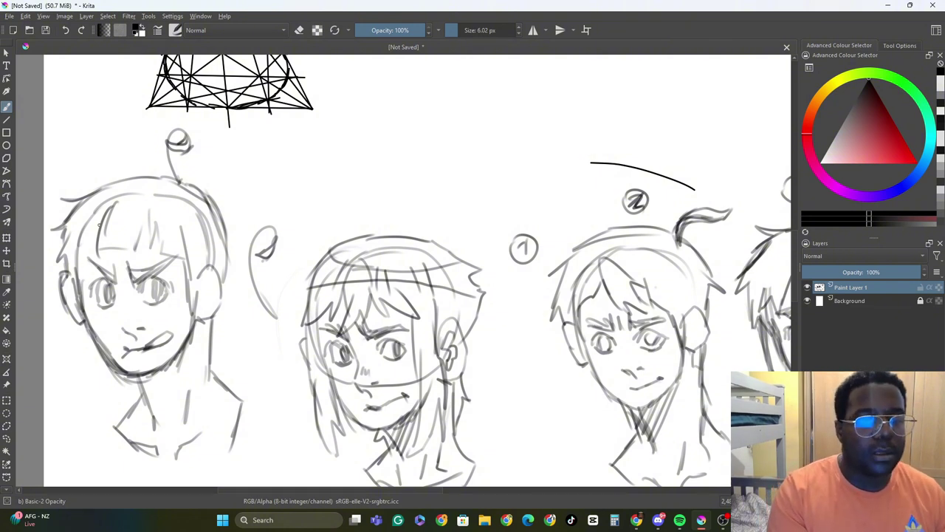
- Add extra strands at the fringe's edge and temples of the fifth head, and darken its far ear
{"action": "left_click_drag", "start_coordinate": [98, 224], "coordinate": [81, 256]}
{"action": "left_click_drag", "start_coordinate": [82, 227], "coordinate": [77, 328]}
{"action": "left_click_drag", "start_coordinate": [206, 281], "coordinate": [195, 306]}
{"action": "left_click_drag", "start_coordinate": [206, 254], "coordinate": [201, 293]}
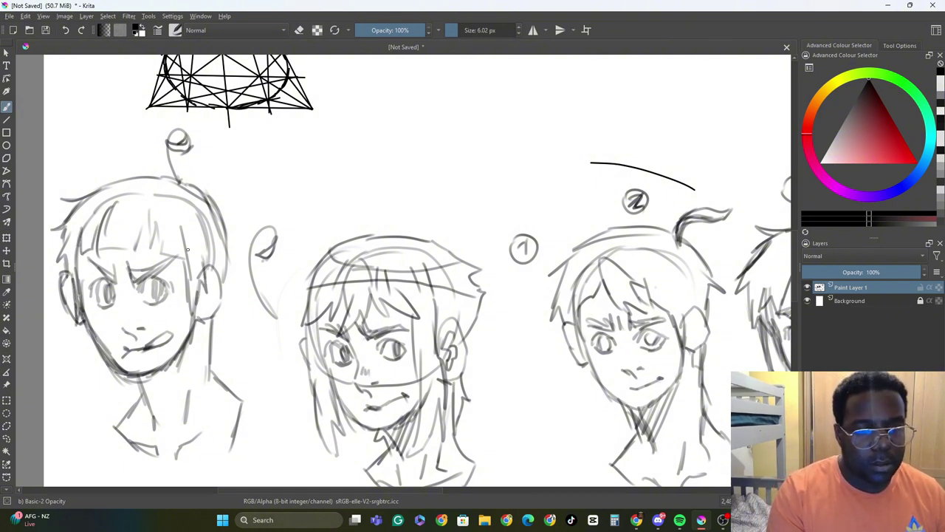
{"action": "left_click_drag", "start_coordinate": [70, 268], "coordinate": [72, 295]}
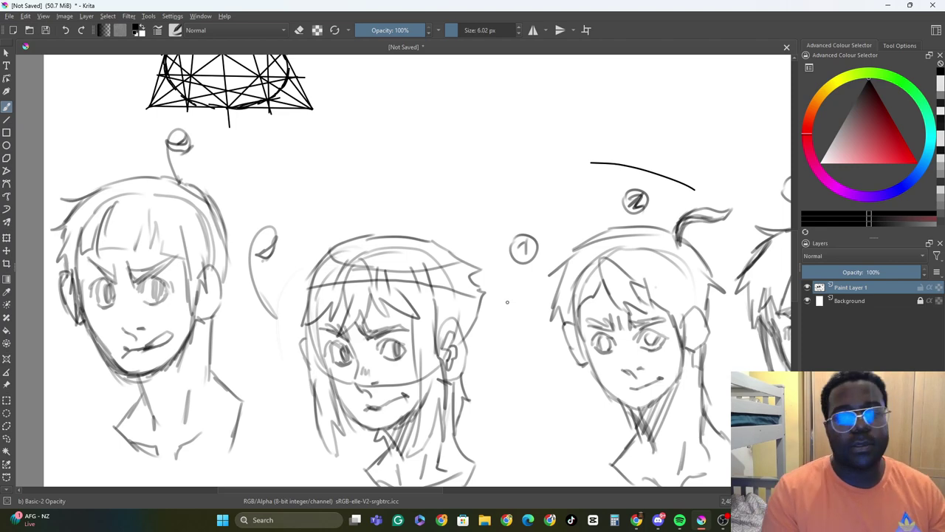
- Write a circled number 4 above the fifth head, beside the ball-tipped strand
{"action": "left_click_drag", "start_coordinate": [795, 235], "coordinate": [795, 246]}
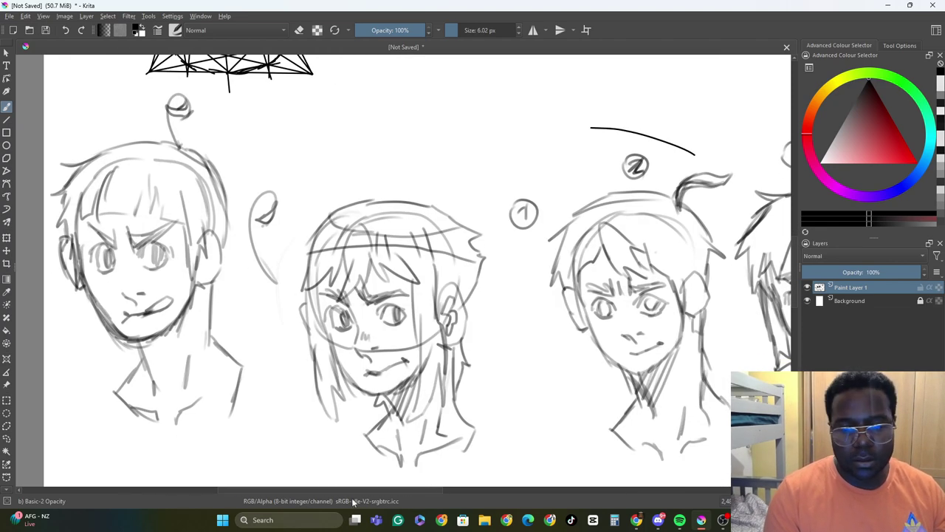
{"action": "mouse_move", "coordinate": [370, 490]}
{"action": "left_mouse_down"}
{"action": "mouse_move", "coordinate": [452, 488]}
{"action": "mouse_move", "coordinate": [355, 489]}
{"action": "left_mouse_up"}
{"action": "left_click_drag", "start_coordinate": [158, 111], "coordinate": [168, 119]}
{"action": "left_click_drag", "start_coordinate": [168, 110], "coordinate": [164, 127]}
{"action": "left_click_drag", "start_coordinate": [163, 99], "coordinate": [165, 99]}
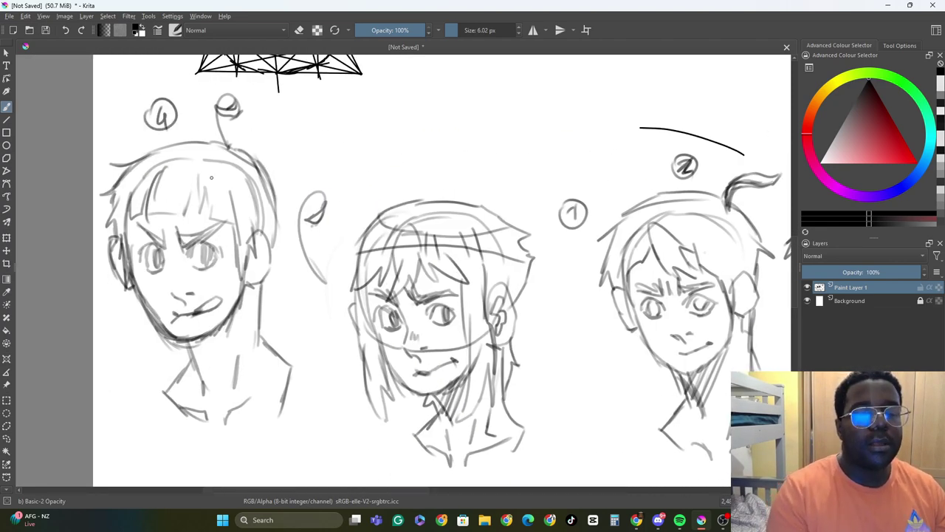
- Write a circled number 5 in the empty canvas area below the fifth head
{"action": "left_click_drag", "start_coordinate": [795, 282], "coordinate": [793, 337]}
{"action": "left_click_drag", "start_coordinate": [123, 119], "coordinate": [110, 129]}
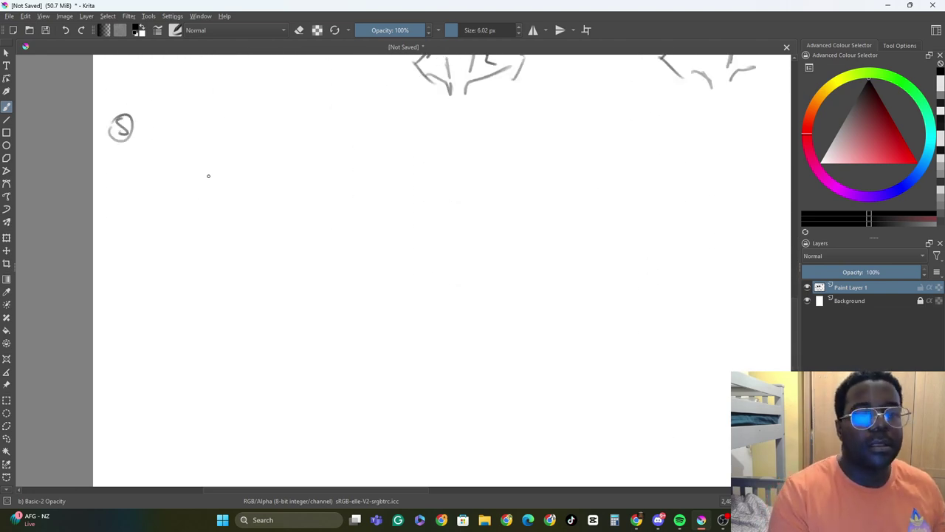
- Sketch a skull circle beside the circled number 5 and wrap a visor band with a pointed brim around it
{"action": "mouse_move", "coordinate": [165, 212]}
{"action": "left_mouse_down"}
{"action": "mouse_move", "coordinate": [171, 148]}
{"action": "mouse_move", "coordinate": [264, 223]}
{"action": "mouse_move", "coordinate": [209, 158]}
{"action": "left_mouse_up"}
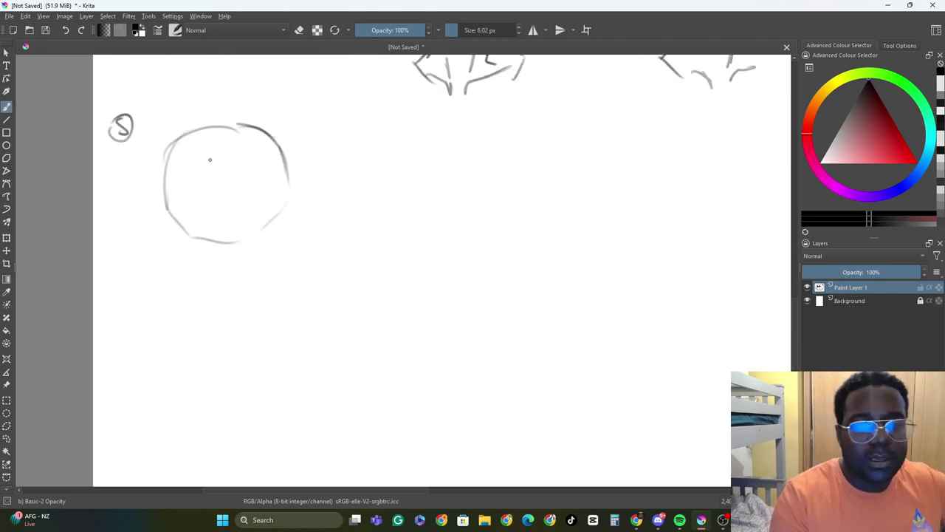
{"action": "mouse_move", "coordinate": [267, 168]}
{"action": "left_mouse_down"}
{"action": "mouse_move", "coordinate": [177, 155]}
{"action": "mouse_move", "coordinate": [153, 189]}
{"action": "mouse_move", "coordinate": [183, 177]}
{"action": "mouse_move", "coordinate": [275, 193]}
{"action": "mouse_move", "coordinate": [164, 178]}
{"action": "mouse_move", "coordinate": [130, 198]}
{"action": "mouse_move", "coordinate": [168, 243]}
{"action": "left_mouse_up"}
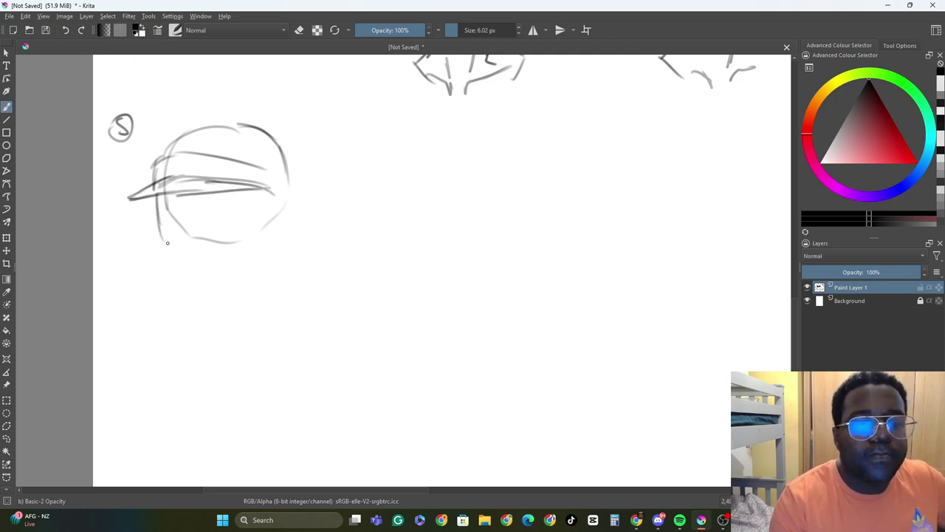
{"action": "left_click_drag", "start_coordinate": [158, 157], "coordinate": [172, 140]}
- Draw the near ear, the sides of the face and the tapering jawline below the visor of head number 5
{"action": "mouse_move", "coordinate": [267, 167]}
{"action": "left_mouse_down"}
{"action": "mouse_move", "coordinate": [297, 184]}
{"action": "mouse_move", "coordinate": [304, 221]}
{"action": "mouse_move", "coordinate": [285, 235]}
{"action": "left_mouse_up"}
{"action": "mouse_move", "coordinate": [264, 187]}
{"action": "left_mouse_down"}
{"action": "mouse_move", "coordinate": [268, 207]}
{"action": "mouse_move", "coordinate": [279, 193]}
{"action": "mouse_move", "coordinate": [292, 232]}
{"action": "mouse_move", "coordinate": [264, 265]}
{"action": "left_mouse_up"}
{"action": "left_click_drag", "start_coordinate": [158, 208], "coordinate": [173, 279]}
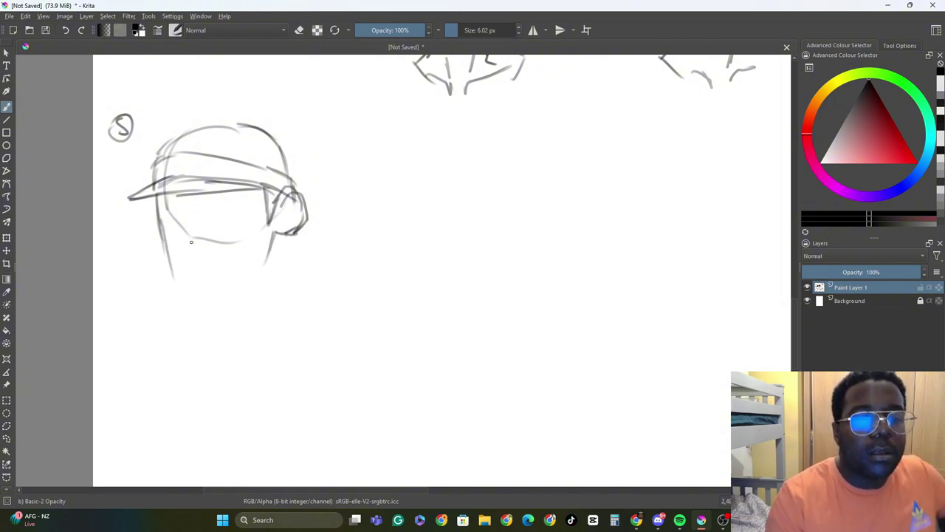
{"action": "mouse_move", "coordinate": [273, 232]}
{"action": "left_mouse_down"}
{"action": "mouse_move", "coordinate": [260, 273]}
{"action": "mouse_move", "coordinate": [195, 298]}
{"action": "left_mouse_up"}
{"action": "left_click_drag", "start_coordinate": [164, 251], "coordinate": [177, 279]}
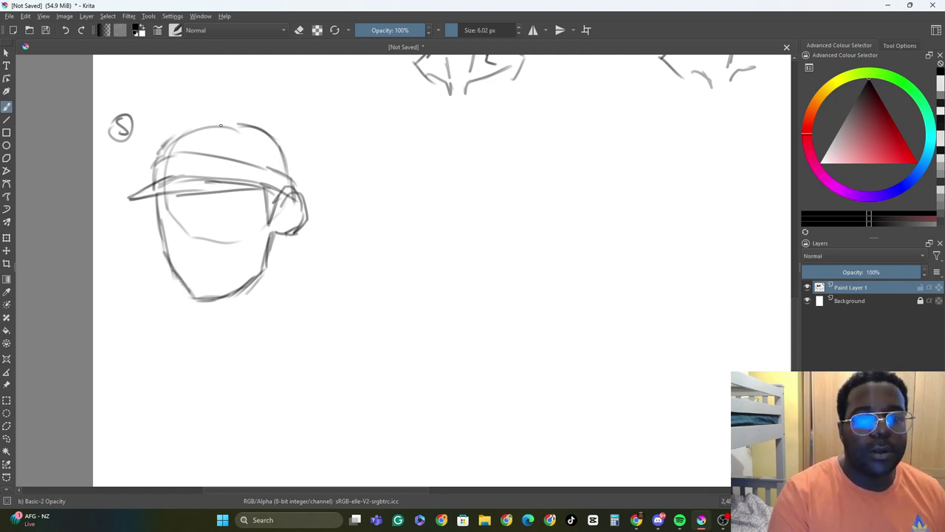
- Try a tall, flat-topped hair outline with jagged spikes above the visor of head number 5
{"action": "left_click_drag", "start_coordinate": [155, 155], "coordinate": [156, 129]}
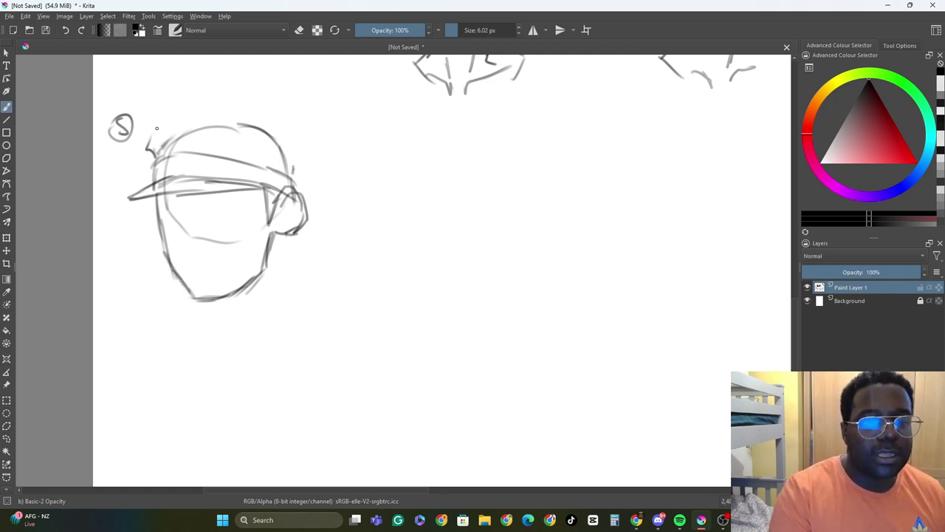
{"action": "mouse_move", "coordinate": [261, 96]}
{"action": "left_mouse_down"}
{"action": "mouse_move", "coordinate": [297, 156]}
{"action": "mouse_move", "coordinate": [224, 102]}
{"action": "mouse_move", "coordinate": [162, 109]}
{"action": "mouse_move", "coordinate": [153, 159]}
{"action": "left_mouse_up"}
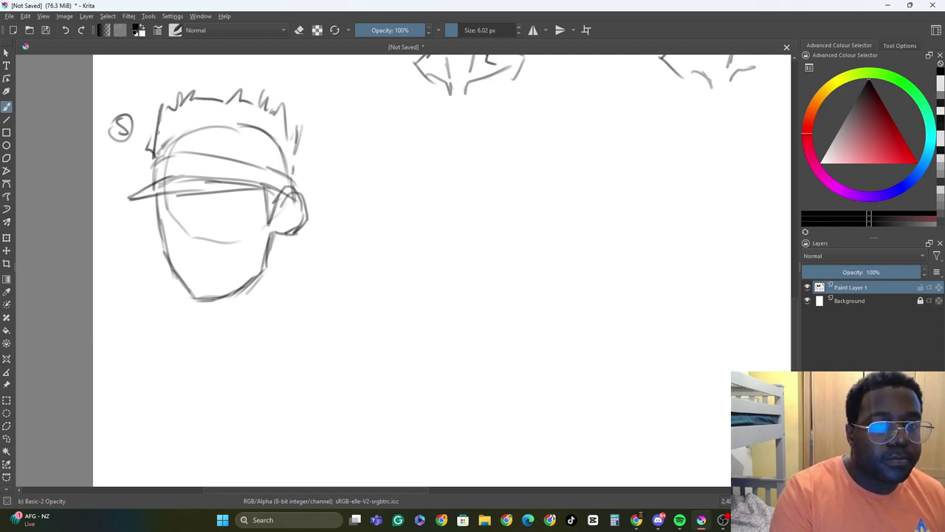
{"action": "left_click_drag", "start_coordinate": [164, 111], "coordinate": [154, 161]}
- Draw angled brows, eyes, a nose and a smirking mouth on head number 5, and darken its jawline
{"action": "mouse_move", "coordinate": [194, 205]}
{"action": "left_mouse_down"}
{"action": "mouse_move", "coordinate": [244, 195]}
{"action": "mouse_move", "coordinate": [196, 206]}
{"action": "mouse_move", "coordinate": [158, 199]}
{"action": "mouse_move", "coordinate": [189, 219]}
{"action": "left_mouse_up"}
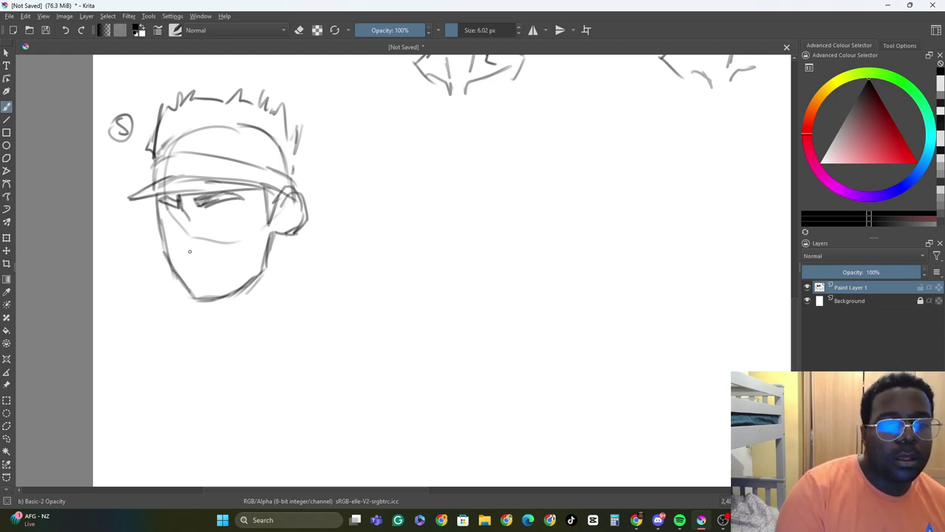
{"action": "mouse_move", "coordinate": [190, 253]}
{"action": "left_mouse_down"}
{"action": "mouse_move", "coordinate": [217, 248]}
{"action": "mouse_move", "coordinate": [188, 254]}
{"action": "mouse_move", "coordinate": [183, 215]}
{"action": "mouse_move", "coordinate": [235, 210]}
{"action": "mouse_move", "coordinate": [235, 226]}
{"action": "mouse_move", "coordinate": [227, 217]}
{"action": "left_mouse_up"}
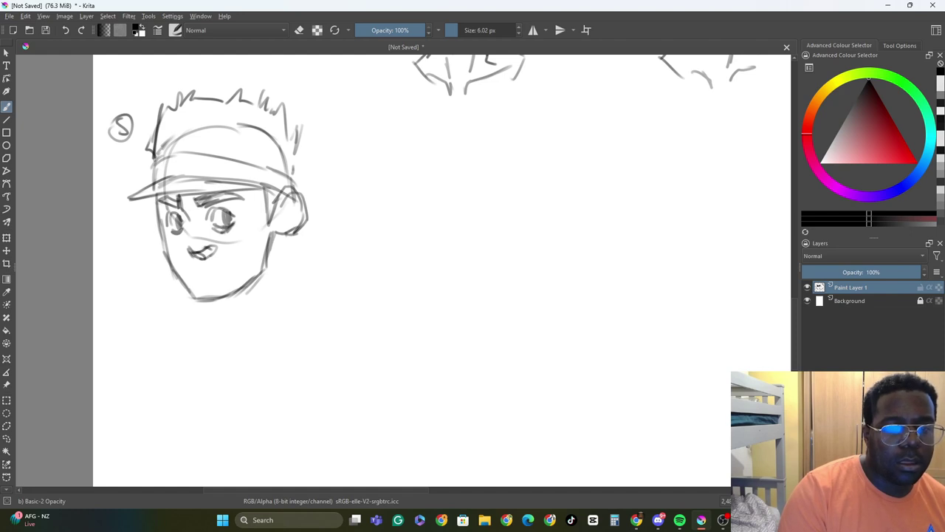
{"action": "left_click_drag", "start_coordinate": [199, 274], "coordinate": [238, 266]}
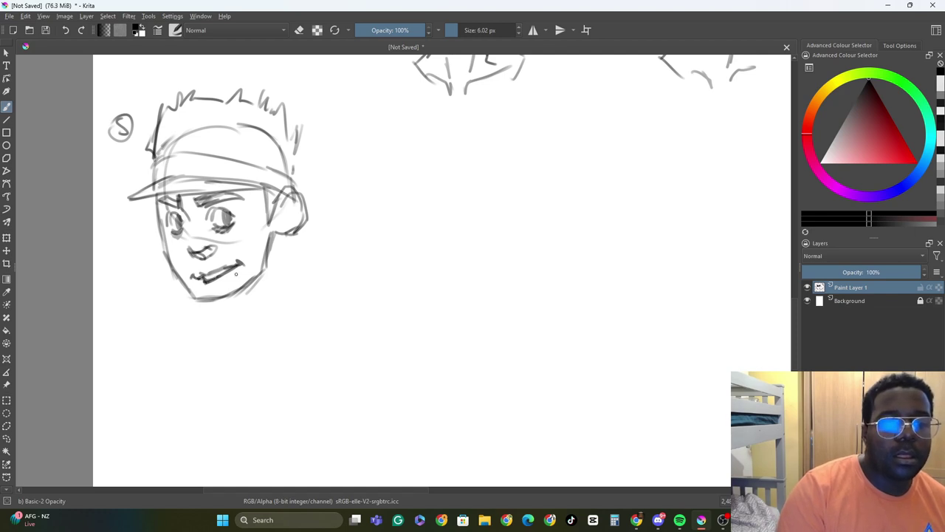
{"action": "left_click_drag", "start_coordinate": [275, 233], "coordinate": [247, 296]}
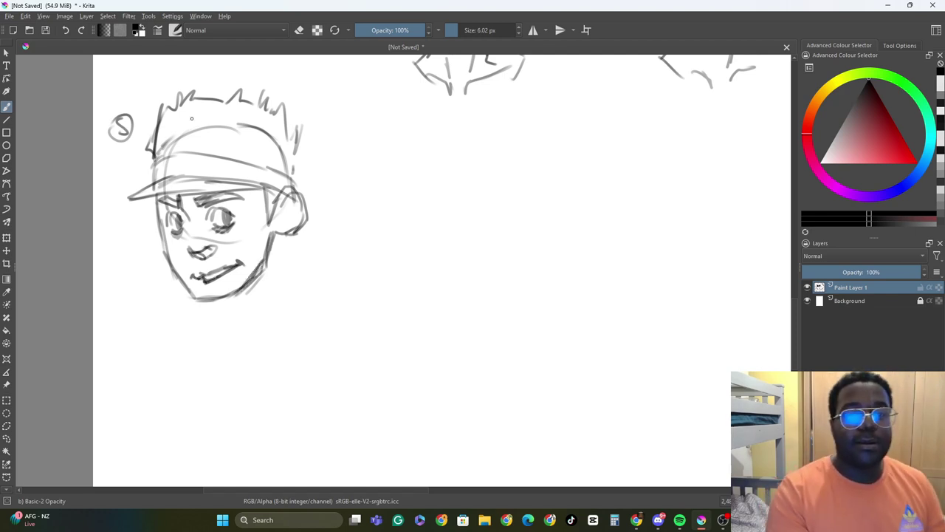
- Erase the spiky hair and the skull's crown above the visor of head number 5 using the Eraser Circle brush
{"action": "left_click_drag", "start_coordinate": [164, 138], "coordinate": [219, 108]}
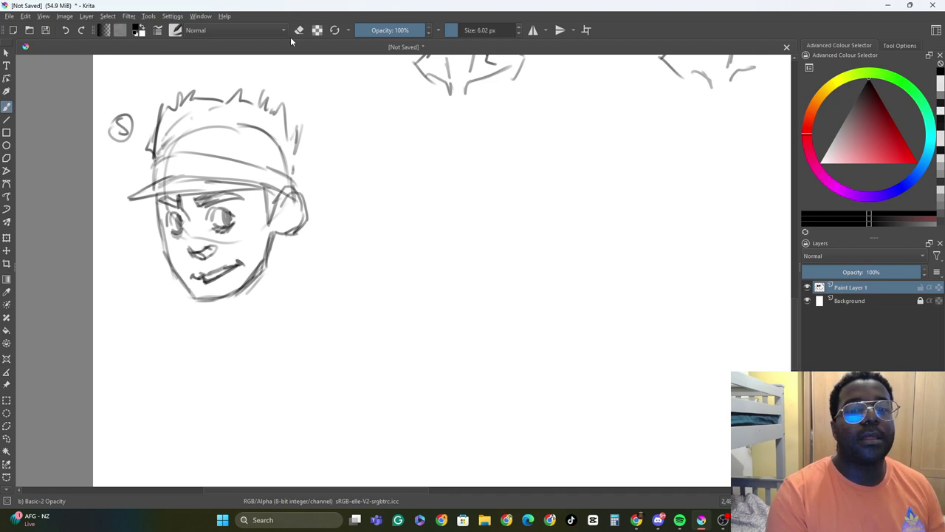
{"action": "key", "text": "e"}
{"action": "left_click", "coordinate": [175, 31]}
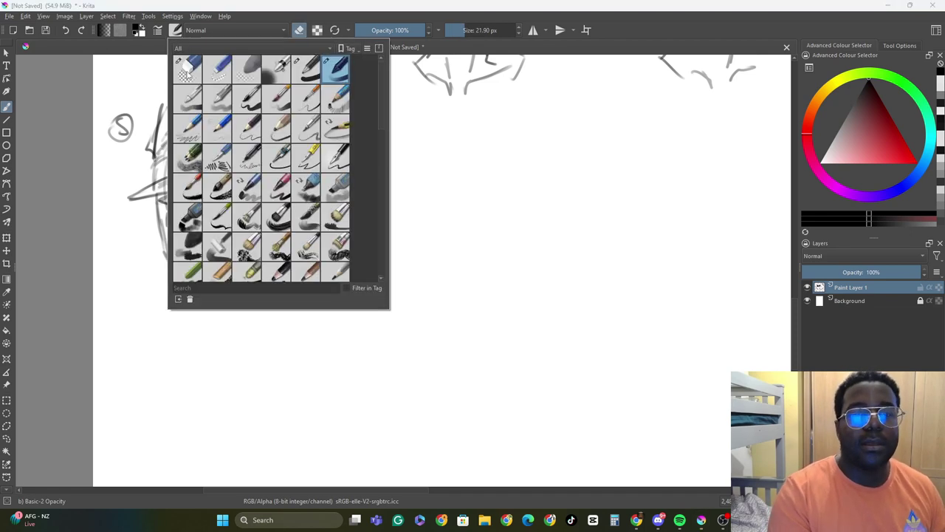
{"action": "left_click", "coordinate": [187, 69]}
{"action": "mouse_move", "coordinate": [177, 93]}
{"action": "left_mouse_down"}
{"action": "mouse_move", "coordinate": [184, 107]}
{"action": "mouse_move", "coordinate": [225, 99]}
{"action": "mouse_move", "coordinate": [268, 122]}
{"action": "mouse_move", "coordinate": [303, 165]}
{"action": "mouse_move", "coordinate": [181, 137]}
{"action": "mouse_move", "coordinate": [146, 147]}
{"action": "mouse_move", "coordinate": [164, 156]}
{"action": "left_mouse_up"}
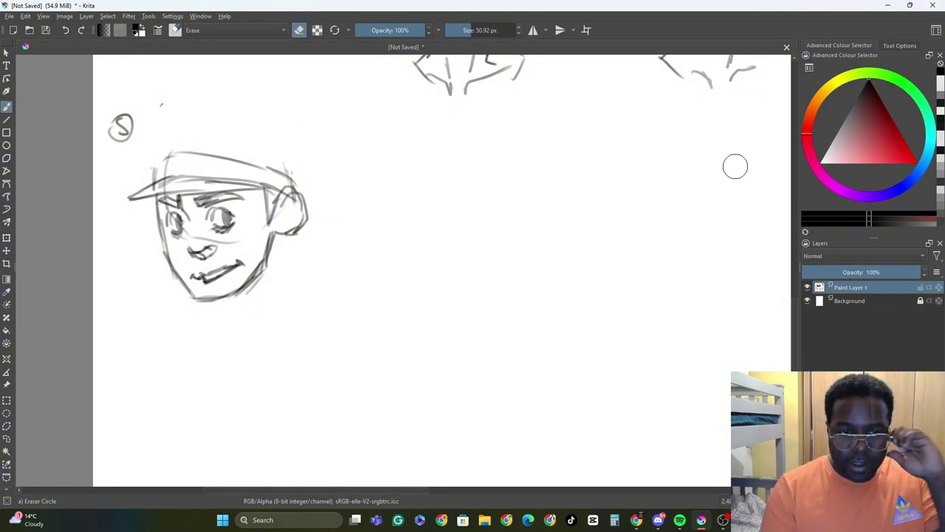
- Draw two curved, pointed horns above the visor with the Basic-2 Opacity brush at 3.18 px
{"action": "left_click", "coordinate": [181, 32]}
{"action": "left_click", "coordinate": [301, 70]}
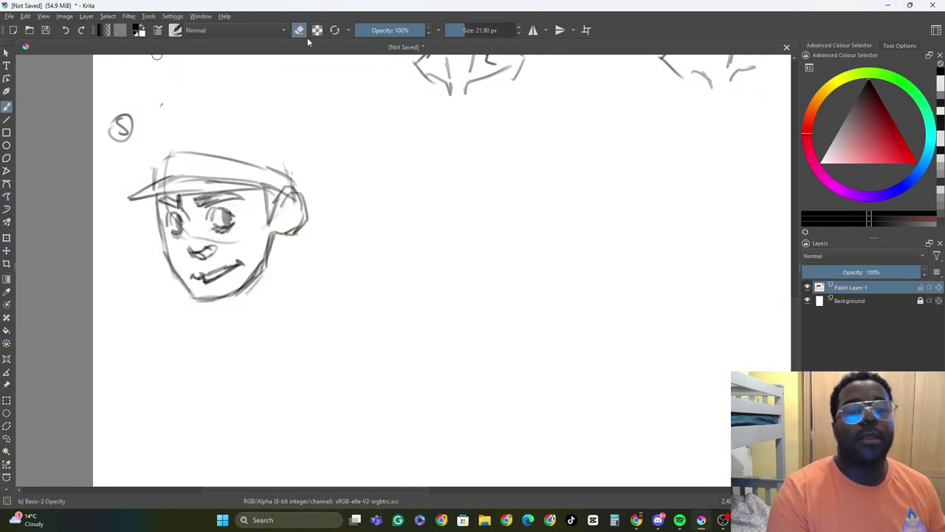
{"action": "left_click", "coordinate": [453, 31]}
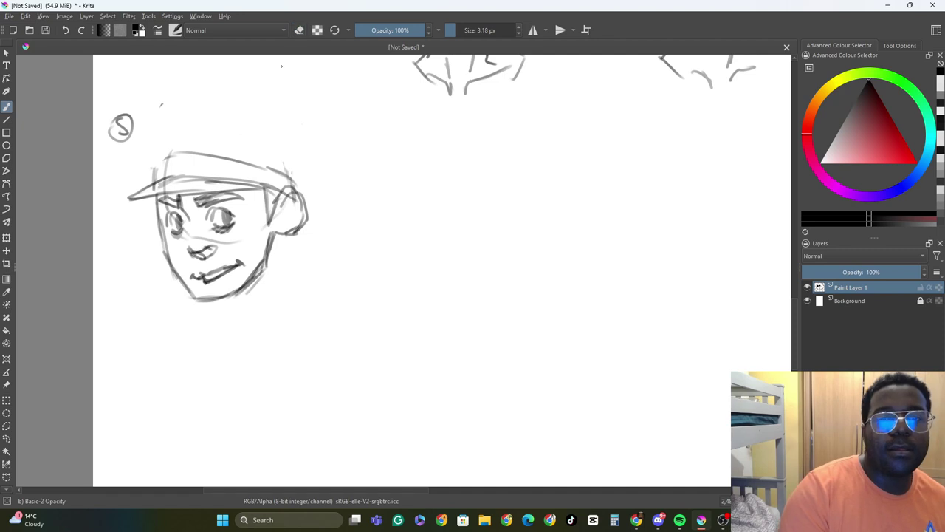
{"action": "left_click_drag", "start_coordinate": [276, 116], "coordinate": [280, 144]}
{"action": "left_click_drag", "start_coordinate": [146, 113], "coordinate": [171, 133]}
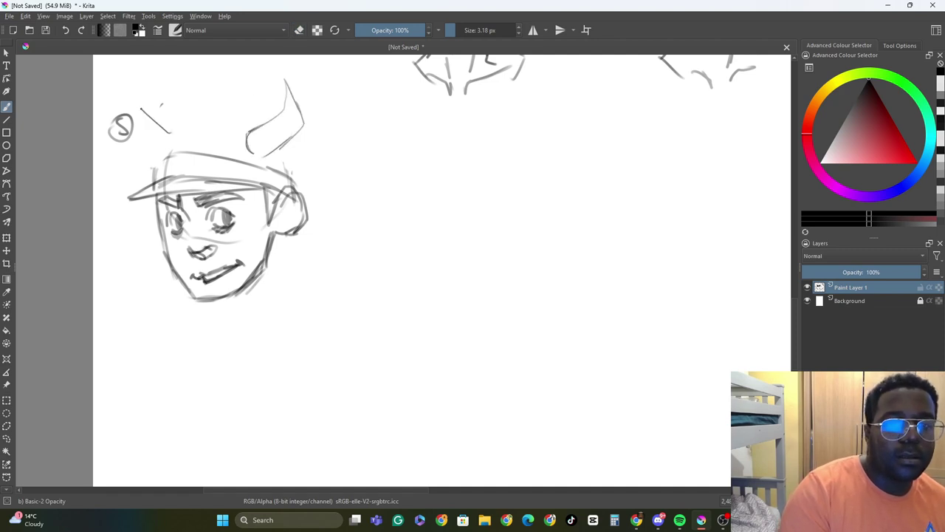
{"action": "mouse_move", "coordinate": [161, 85]}
{"action": "left_mouse_down"}
{"action": "mouse_move", "coordinate": [139, 124]}
{"action": "mouse_move", "coordinate": [154, 169]}
{"action": "left_mouse_up"}
{"action": "left_click_drag", "start_coordinate": [169, 121], "coordinate": [196, 112]}
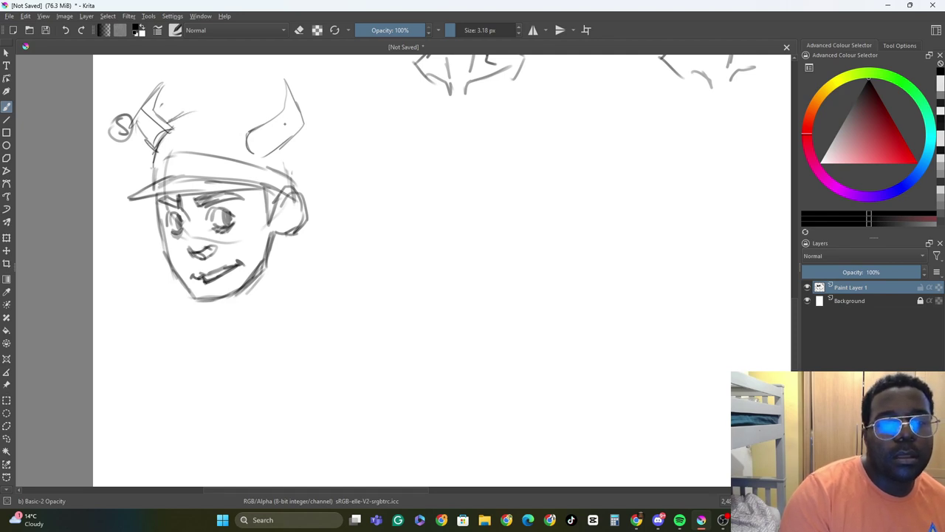
{"action": "left_click_drag", "start_coordinate": [300, 161], "coordinate": [301, 188]}
{"action": "left_click_drag", "start_coordinate": [289, 139], "coordinate": [302, 160]}
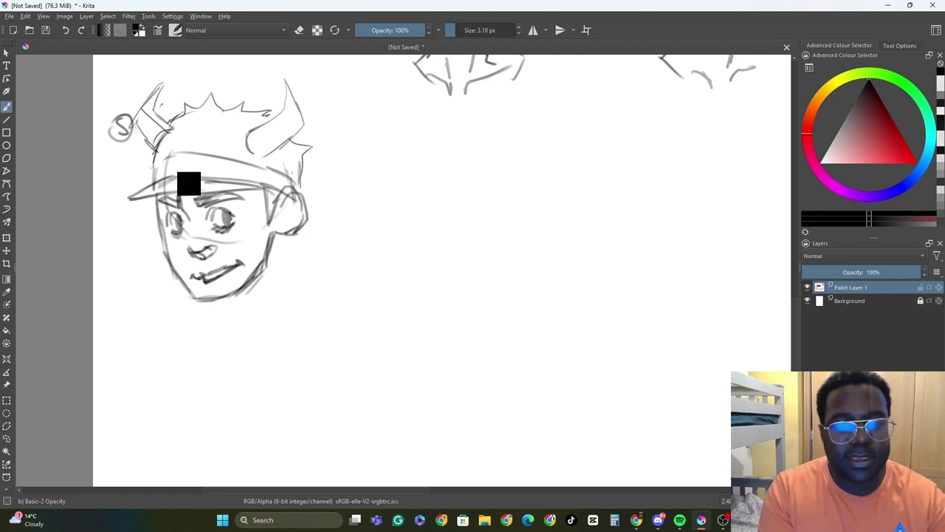
{"action": "key", "text": "ctrl+z"}
{"action": "key", "text": "ctrl+z"}
{"action": "key", "text": "ctrl+z"}
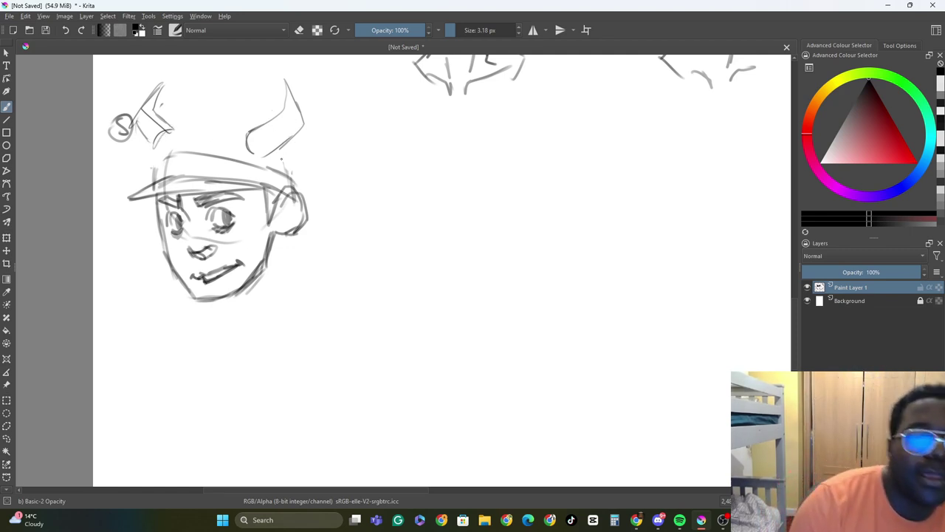
- Practise the hair contour on the empty canvas beside head number 5, and draw swept hair between its horns with jagged side tufts
{"action": "mouse_move", "coordinate": [389, 199]}
{"action": "left_mouse_down"}
{"action": "mouse_move", "coordinate": [456, 187]}
{"action": "mouse_move", "coordinate": [489, 233]}
{"action": "left_mouse_up"}
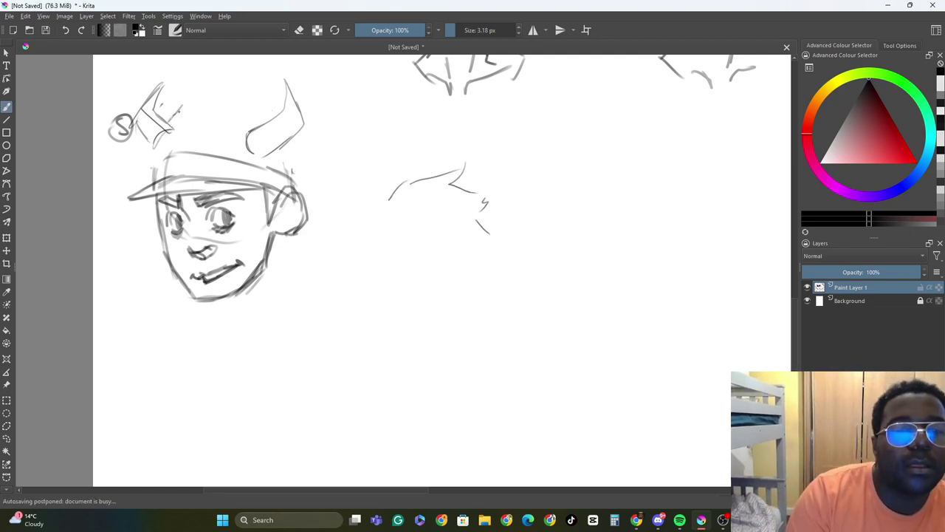
{"action": "left_click_drag", "start_coordinate": [174, 111], "coordinate": [251, 114]}
{"action": "left_click_drag", "start_coordinate": [302, 140], "coordinate": [295, 175]}
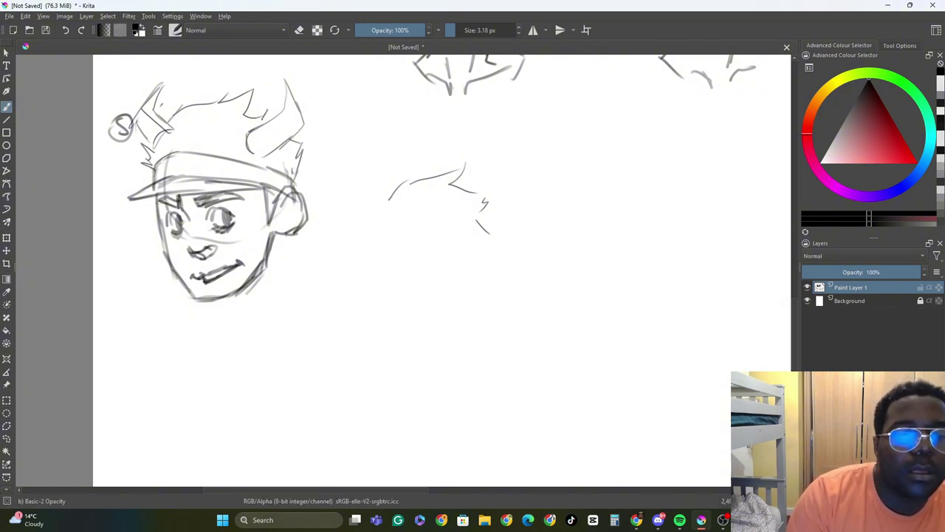
- Draw the neck of head number 5 with diagonal shading under the jaw, plus the collar and shoulder lines
{"action": "left_click_drag", "start_coordinate": [191, 289], "coordinate": [204, 301]}
{"action": "left_click_drag", "start_coordinate": [283, 238], "coordinate": [279, 303]}
{"action": "left_click_drag", "start_coordinate": [219, 303], "coordinate": [230, 341]}
{"action": "left_click_drag", "start_coordinate": [264, 268], "coordinate": [228, 332]}
{"action": "left_click_drag", "start_coordinate": [251, 283], "coordinate": [216, 320]}
{"action": "mouse_move", "coordinate": [220, 310]}
{"action": "left_mouse_down"}
{"action": "mouse_move", "coordinate": [194, 336]}
{"action": "mouse_move", "coordinate": [233, 359]}
{"action": "left_mouse_up"}
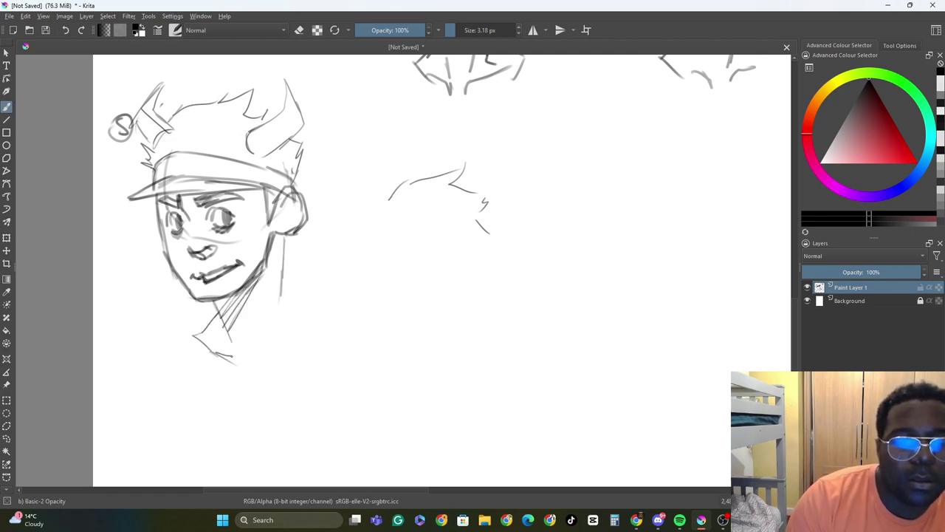
{"action": "left_click_drag", "start_coordinate": [282, 313], "coordinate": [282, 274]}
{"action": "mouse_move", "coordinate": [284, 301]}
{"action": "left_mouse_down"}
{"action": "mouse_move", "coordinate": [308, 341]}
{"action": "mouse_move", "coordinate": [295, 367]}
{"action": "left_mouse_up"}
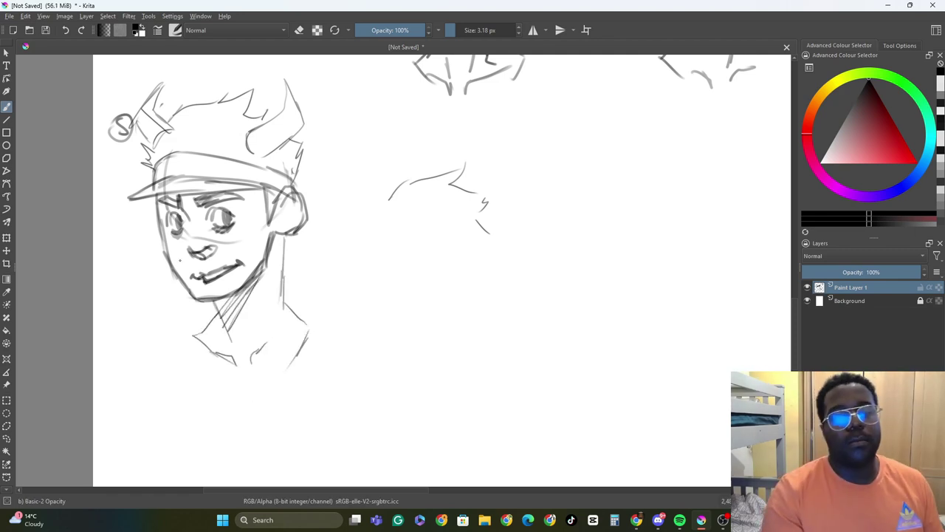
- Hatch the sideburn of head number 5 and reinforce the outline and inner contour of its near ear
{"action": "mouse_move", "coordinate": [251, 190]}
{"action": "left_mouse_down"}
{"action": "mouse_move", "coordinate": [259, 225]}
{"action": "mouse_move", "coordinate": [254, 201]}
{"action": "left_mouse_up"}
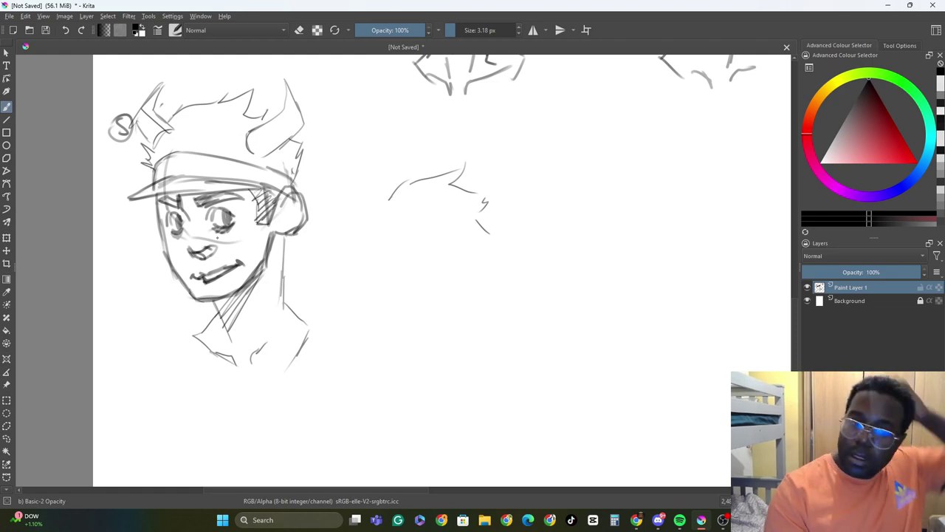
{"action": "mouse_move", "coordinate": [285, 245]}
{"action": "left_mouse_down"}
{"action": "mouse_move", "coordinate": [293, 197]}
{"action": "mouse_move", "coordinate": [304, 242]}
{"action": "left_mouse_up"}
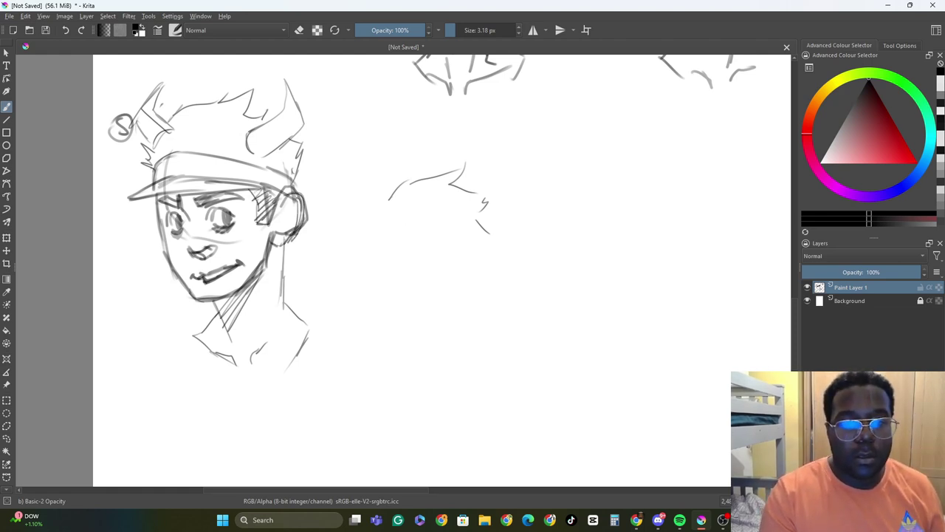
{"action": "left_click_drag", "start_coordinate": [297, 192], "coordinate": [274, 214]}
- Write the number 6 beside the horned head, and erase the practice hair strokes below it
{"action": "left_click_drag", "start_coordinate": [387, 108], "coordinate": [376, 123]}
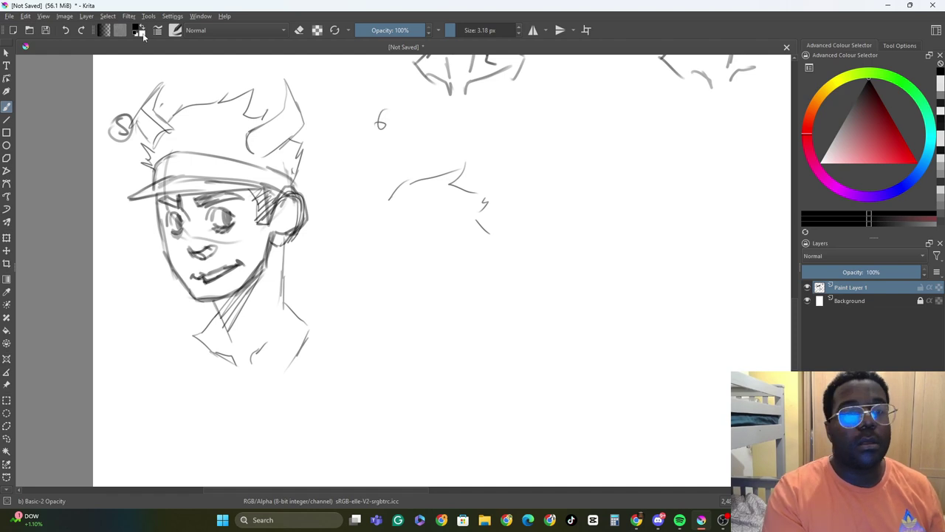
{"action": "left_click", "coordinate": [175, 31]}
{"action": "left_click", "coordinate": [187, 69]}
{"action": "mouse_move", "coordinate": [390, 193]}
{"action": "left_mouse_down"}
{"action": "mouse_move", "coordinate": [411, 185]}
{"action": "mouse_move", "coordinate": [488, 238]}
{"action": "left_mouse_up"}
{"action": "left_click", "coordinate": [175, 30]}
{"action": "left_click", "coordinate": [306, 69]}
{"action": "left_click", "coordinate": [336, 69]}
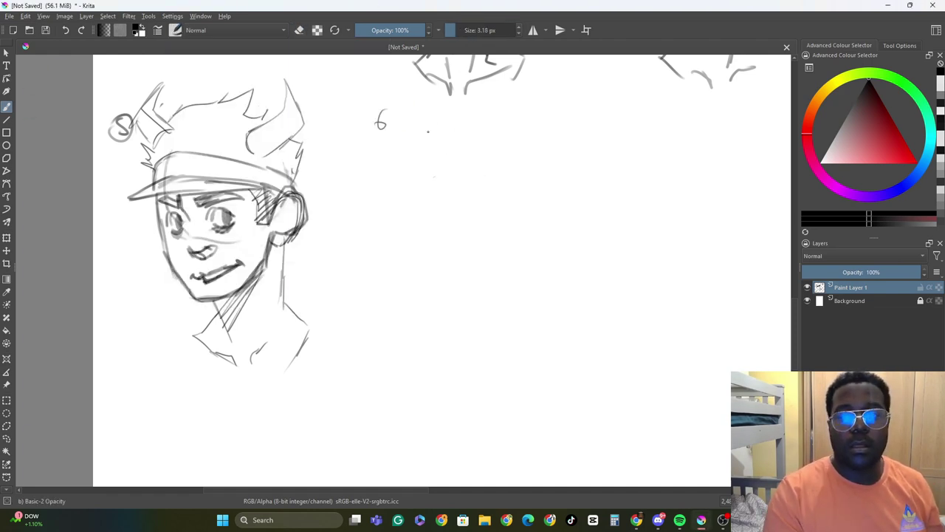
- Sketch a skull circle beside the number 6 and wrap it in a headband with a rectangular forehead plate
{"action": "mouse_move", "coordinate": [402, 217]}
{"action": "left_mouse_down"}
{"action": "mouse_move", "coordinate": [451, 127]}
{"action": "mouse_move", "coordinate": [508, 208]}
{"action": "left_mouse_up"}
{"action": "mouse_move", "coordinate": [410, 129]}
{"action": "left_mouse_down"}
{"action": "mouse_move", "coordinate": [472, 235]}
{"action": "mouse_move", "coordinate": [498, 141]}
{"action": "mouse_move", "coordinate": [393, 166]}
{"action": "mouse_move", "coordinate": [431, 185]}
{"action": "left_mouse_up"}
{"action": "left_click_drag", "start_coordinate": [412, 180], "coordinate": [412, 161]}
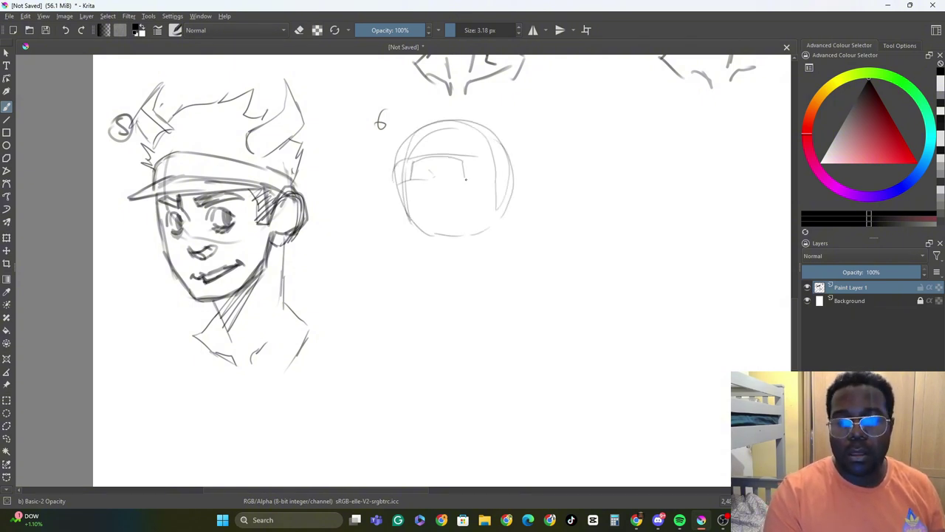
{"action": "mouse_move", "coordinate": [466, 179]}
{"action": "left_mouse_down"}
{"action": "mouse_move", "coordinate": [399, 189]}
{"action": "mouse_move", "coordinate": [520, 177]}
{"action": "left_mouse_up"}
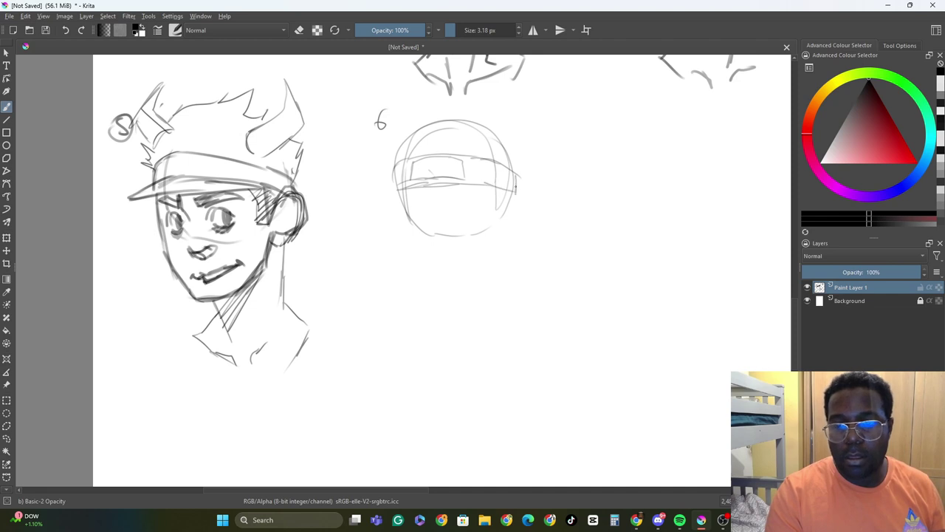
- Draw both ears and the tapering jaw and chin below the headband of head number 6
{"action": "left_click_drag", "start_coordinate": [396, 220], "coordinate": [433, 273]}
{"action": "left_click_drag", "start_coordinate": [408, 222], "coordinate": [423, 257]}
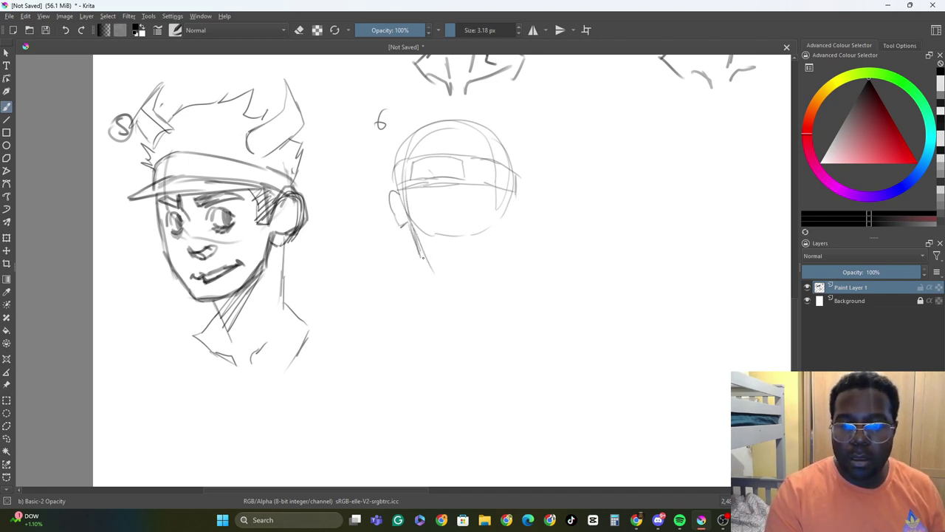
{"action": "left_click_drag", "start_coordinate": [501, 189], "coordinate": [499, 217]}
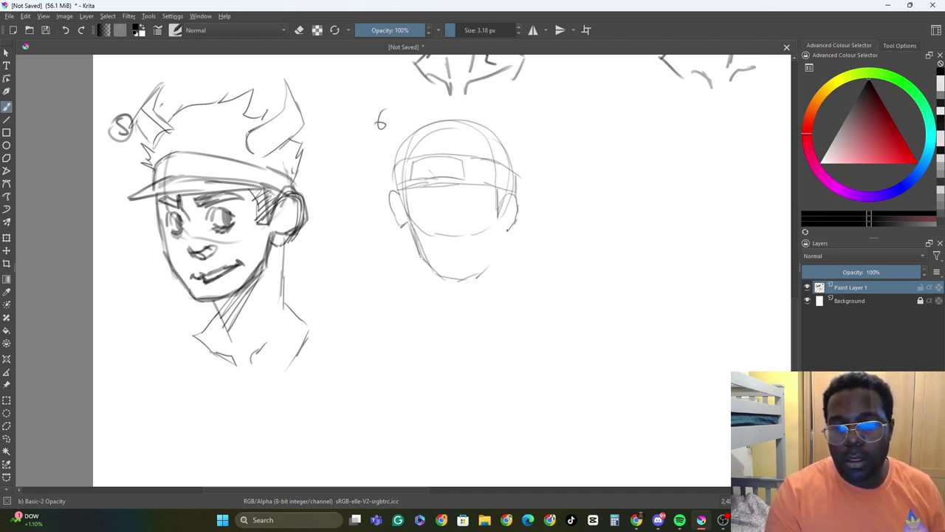
{"action": "mouse_move", "coordinate": [515, 185]}
{"action": "left_mouse_down"}
{"action": "mouse_move", "coordinate": [504, 229]}
{"action": "mouse_move", "coordinate": [447, 279]}
{"action": "left_mouse_up"}
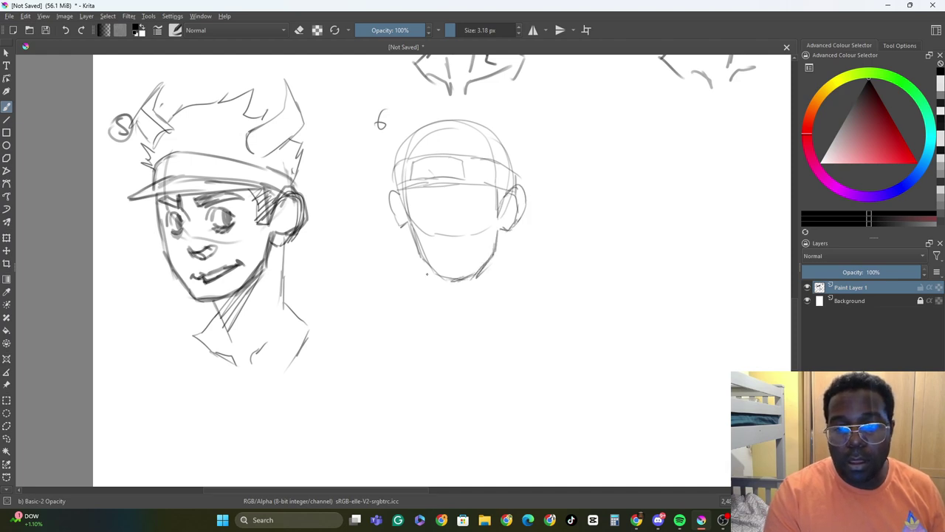
{"action": "left_click_drag", "start_coordinate": [392, 191], "coordinate": [399, 230]}
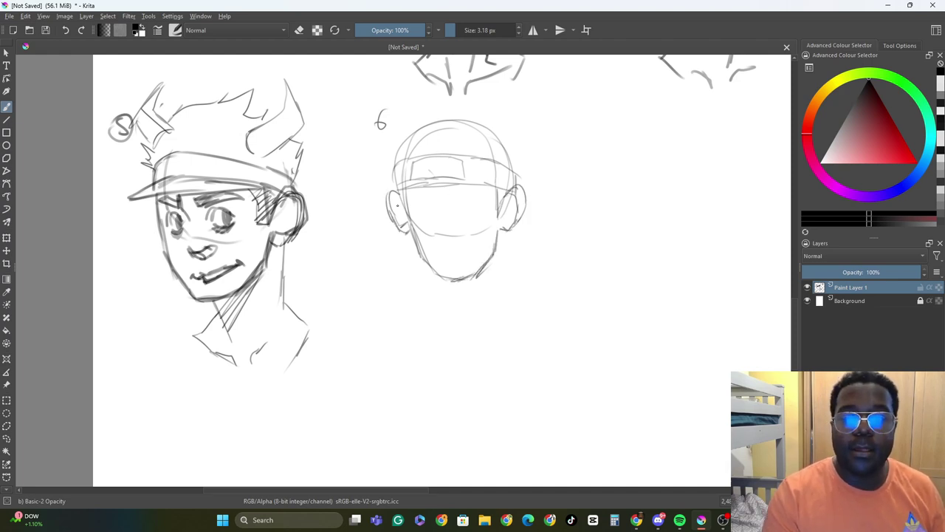
- Draw long pointed hair strands hanging from the headband past the jaw on both sides of head number 6
{"action": "mouse_move", "coordinate": [397, 196]}
{"action": "left_mouse_down"}
{"action": "mouse_move", "coordinate": [405, 303]}
{"action": "mouse_move", "coordinate": [421, 315]}
{"action": "left_mouse_up"}
{"action": "left_click_drag", "start_coordinate": [424, 219], "coordinate": [416, 285]}
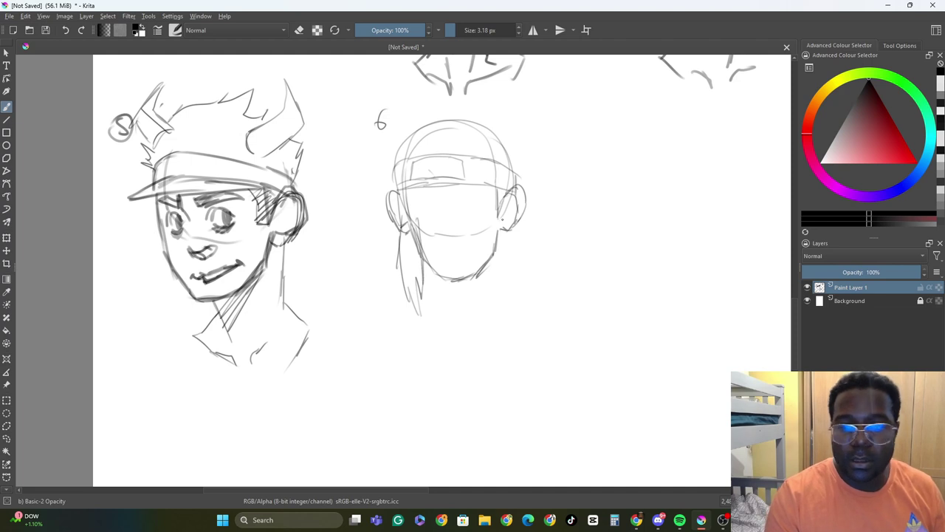
{"action": "mouse_move", "coordinate": [489, 188]}
{"action": "left_mouse_down"}
{"action": "mouse_move", "coordinate": [485, 274]}
{"action": "mouse_move", "coordinate": [493, 312]}
{"action": "left_mouse_up"}
{"action": "left_click_drag", "start_coordinate": [502, 253], "coordinate": [499, 305]}
{"action": "left_click_drag", "start_coordinate": [504, 184], "coordinate": [505, 287]}
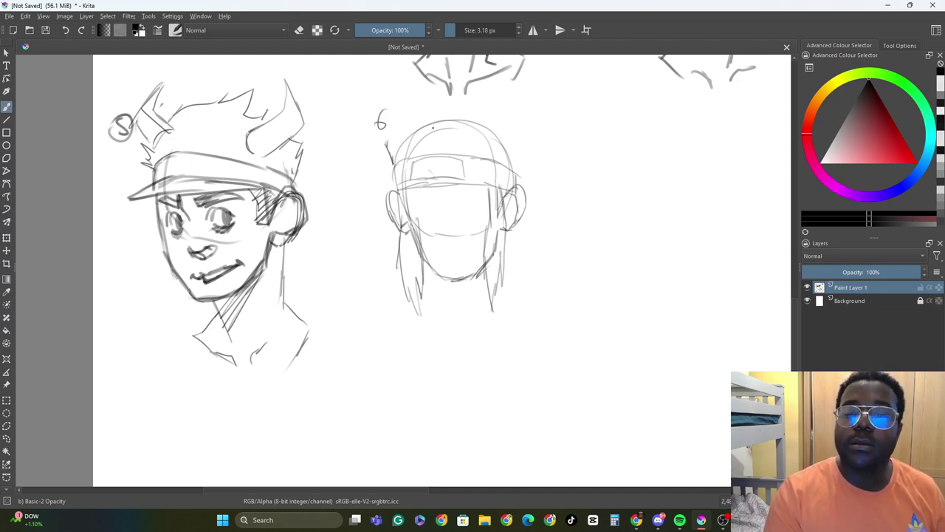
- Draw long pointed fringe strands falling from the crown over the headband of head number 6, including the outer temple strands
{"action": "left_click_drag", "start_coordinate": [443, 135], "coordinate": [465, 199]}
{"action": "left_click_drag", "start_coordinate": [467, 187], "coordinate": [484, 208]}
{"action": "mouse_move", "coordinate": [461, 152]}
{"action": "left_mouse_down"}
{"action": "mouse_move", "coordinate": [484, 132]}
{"action": "mouse_move", "coordinate": [491, 185]}
{"action": "left_mouse_up"}
{"action": "mouse_move", "coordinate": [438, 149]}
{"action": "left_mouse_down"}
{"action": "mouse_move", "coordinate": [425, 134]}
{"action": "mouse_move", "coordinate": [422, 151]}
{"action": "left_mouse_up"}
{"action": "left_click_drag", "start_coordinate": [424, 137], "coordinate": [426, 187]}
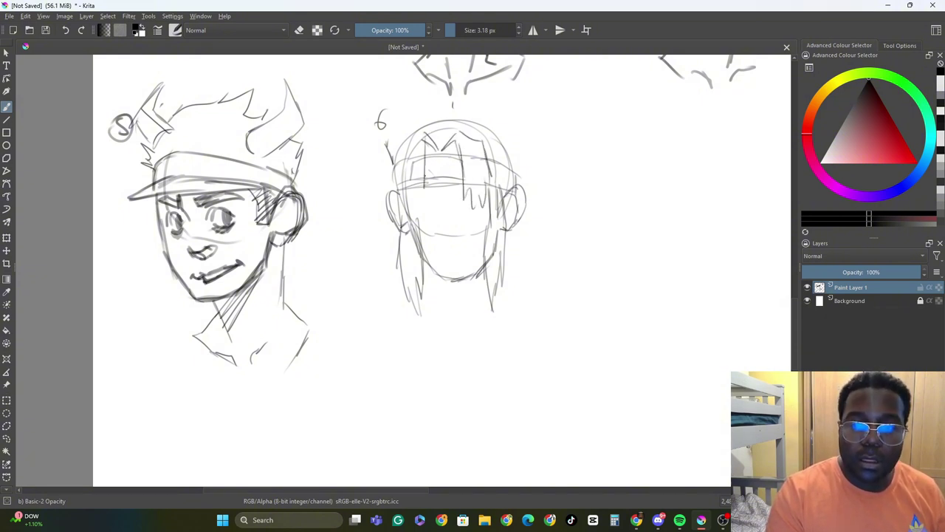
{"action": "left_click_drag", "start_coordinate": [406, 141], "coordinate": [402, 194]}
{"action": "left_click_drag", "start_coordinate": [405, 180], "coordinate": [398, 211]}
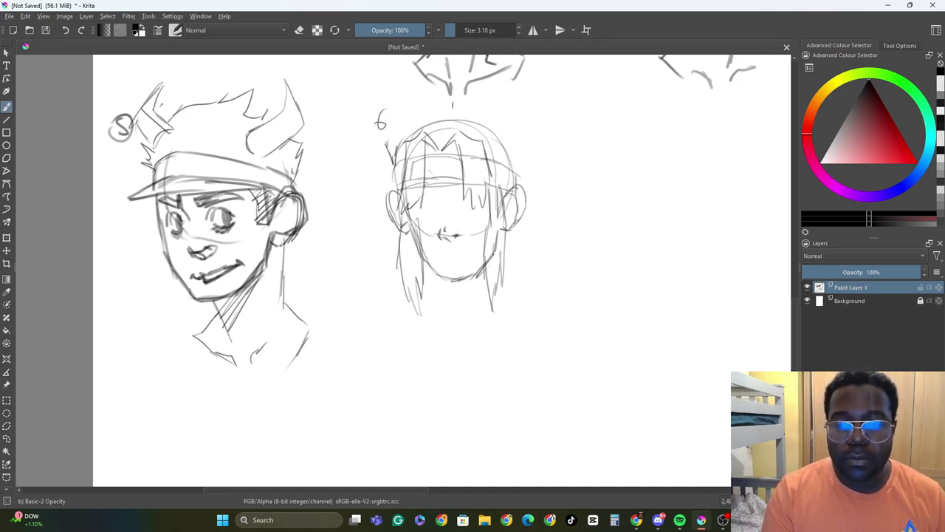
- Sketch the facial features of head number 6: angled brows, round eyes, nose and slight smile, and darken the chin line
{"action": "left_click_drag", "start_coordinate": [420, 196], "coordinate": [435, 191]}
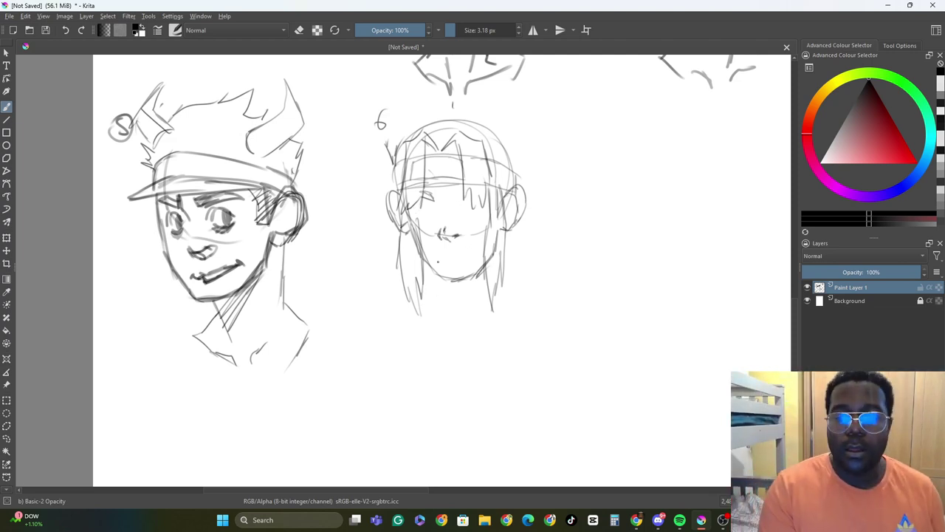
{"action": "mouse_move", "coordinate": [423, 256]}
{"action": "left_mouse_down"}
{"action": "mouse_move", "coordinate": [455, 273]}
{"action": "mouse_move", "coordinate": [489, 250]}
{"action": "left_mouse_up"}
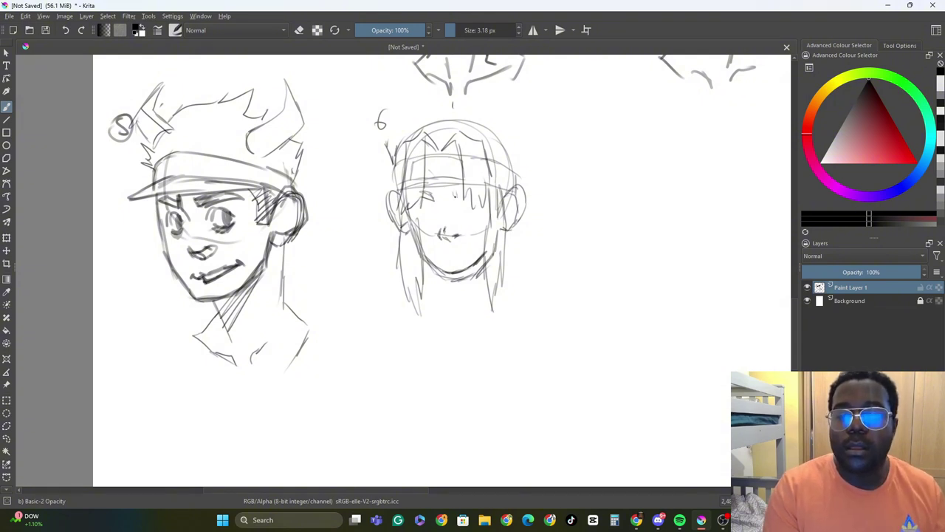
{"action": "mouse_move", "coordinate": [448, 196]}
{"action": "left_mouse_down"}
{"action": "mouse_move", "coordinate": [469, 190]}
{"action": "mouse_move", "coordinate": [477, 194]}
{"action": "mouse_move", "coordinate": [437, 194]}
{"action": "mouse_move", "coordinate": [482, 207]}
{"action": "left_mouse_up"}
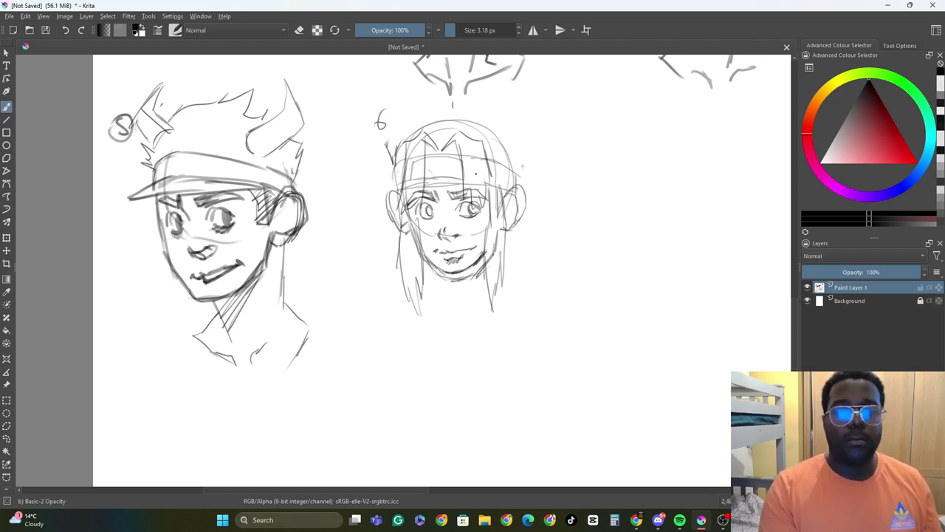
- Add short spiky hair tufts around the upper outline of head number 6
{"action": "mouse_move", "coordinate": [437, 135]}
{"action": "left_mouse_down"}
{"action": "mouse_move", "coordinate": [501, 122]}
{"action": "mouse_move", "coordinate": [520, 137]}
{"action": "left_mouse_up"}
{"action": "left_click_drag", "start_coordinate": [525, 140], "coordinate": [527, 177]}
{"action": "left_click_drag", "start_coordinate": [440, 124], "coordinate": [408, 130]}
{"action": "mouse_move", "coordinate": [413, 128]}
{"action": "left_mouse_down"}
{"action": "mouse_move", "coordinate": [389, 139]}
{"action": "mouse_move", "coordinate": [411, 129]}
{"action": "left_mouse_up"}
{"action": "left_click_drag", "start_coordinate": [414, 118], "coordinate": [384, 161]}
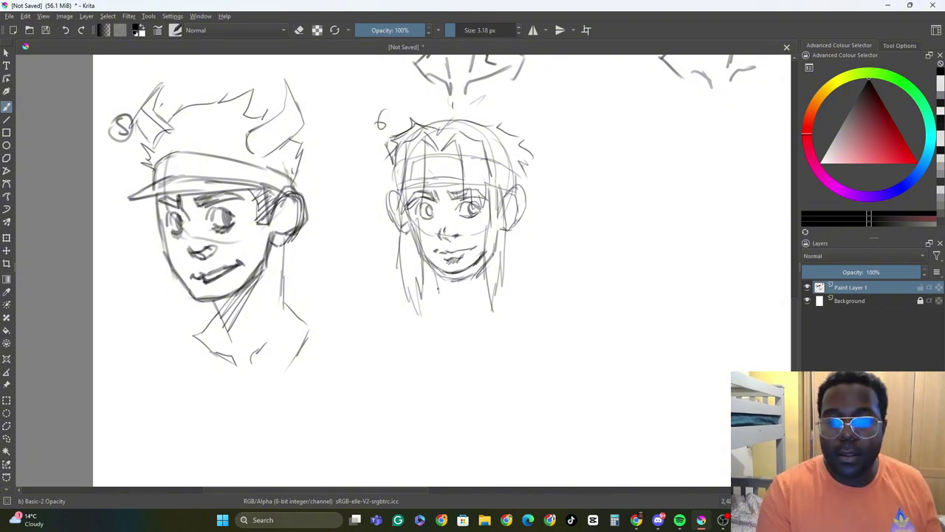
- Draw the neck of head number 6 and hatch the shadow under the chin
{"action": "left_click_drag", "start_coordinate": [434, 269], "coordinate": [447, 324]}
{"action": "left_click_drag", "start_coordinate": [483, 262], "coordinate": [471, 290]}
{"action": "left_click_drag", "start_coordinate": [444, 297], "coordinate": [464, 295]}
{"action": "mouse_move", "coordinate": [479, 263]}
{"action": "left_mouse_down"}
{"action": "mouse_move", "coordinate": [444, 299]}
{"action": "mouse_move", "coordinate": [434, 296]}
{"action": "left_mouse_up"}
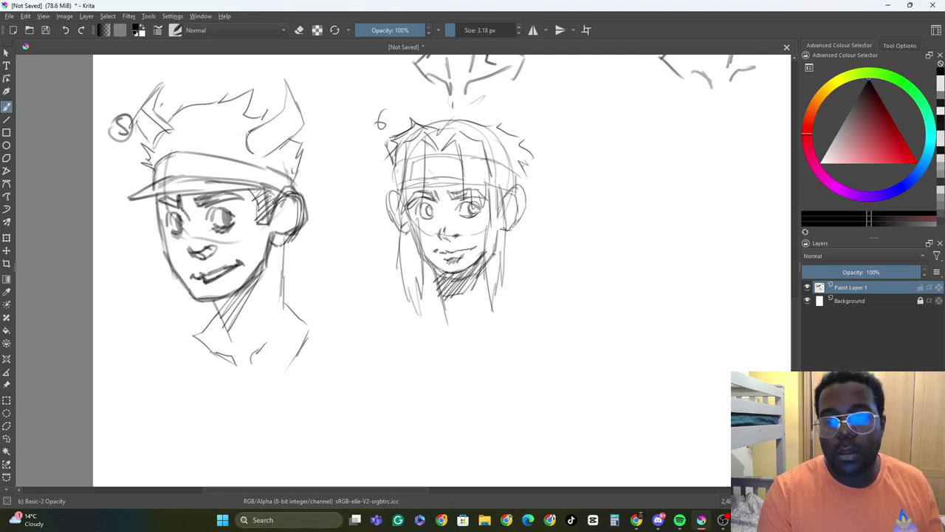
- Sketch the collarbones, shoulder lines and rounded neckline below the neck of head number 6
{"action": "left_click_drag", "start_coordinate": [508, 232], "coordinate": [505, 267]}
{"action": "mouse_move", "coordinate": [439, 294]}
{"action": "left_mouse_down"}
{"action": "mouse_move", "coordinate": [403, 322]}
{"action": "mouse_move", "coordinate": [450, 346]}
{"action": "left_mouse_up"}
{"action": "left_click_drag", "start_coordinate": [468, 341], "coordinate": [487, 329]}
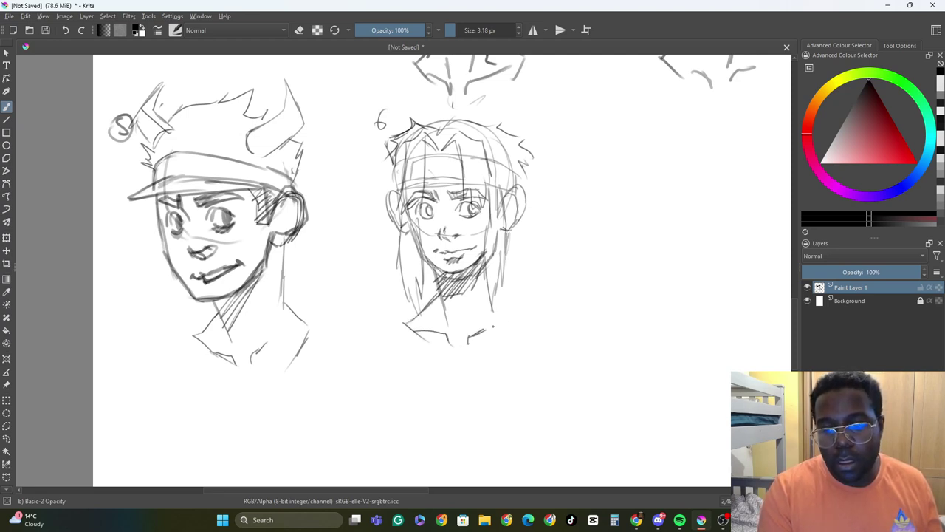
{"action": "left_click_drag", "start_coordinate": [486, 287], "coordinate": [519, 322]}
{"action": "mouse_move", "coordinate": [442, 308]}
{"action": "left_mouse_down"}
{"action": "mouse_move", "coordinate": [440, 350]}
{"action": "mouse_move", "coordinate": [502, 322]}
{"action": "left_mouse_up"}
{"action": "left_click_drag", "start_coordinate": [504, 311], "coordinate": [497, 334]}
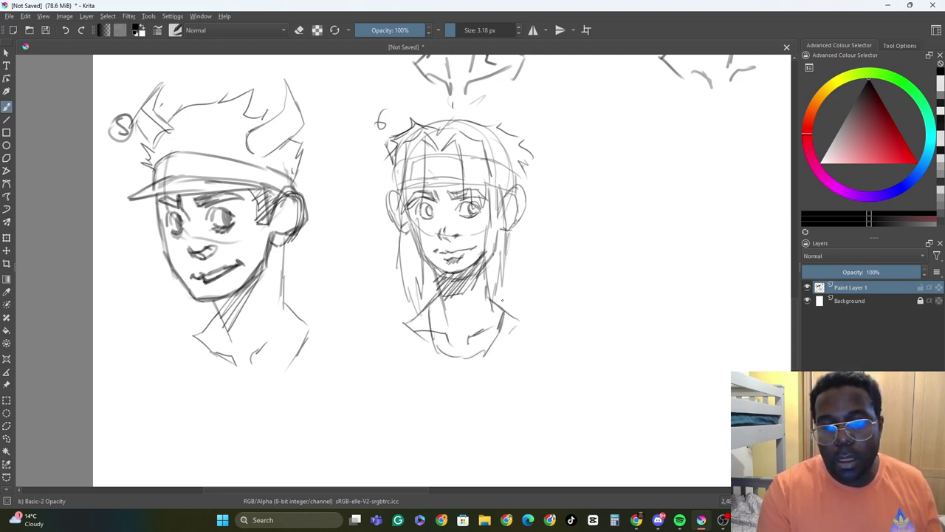
{"action": "left_click_drag", "start_coordinate": [494, 293], "coordinate": [518, 310]}
{"action": "left_click_drag", "start_coordinate": [516, 310], "coordinate": [520, 328]}
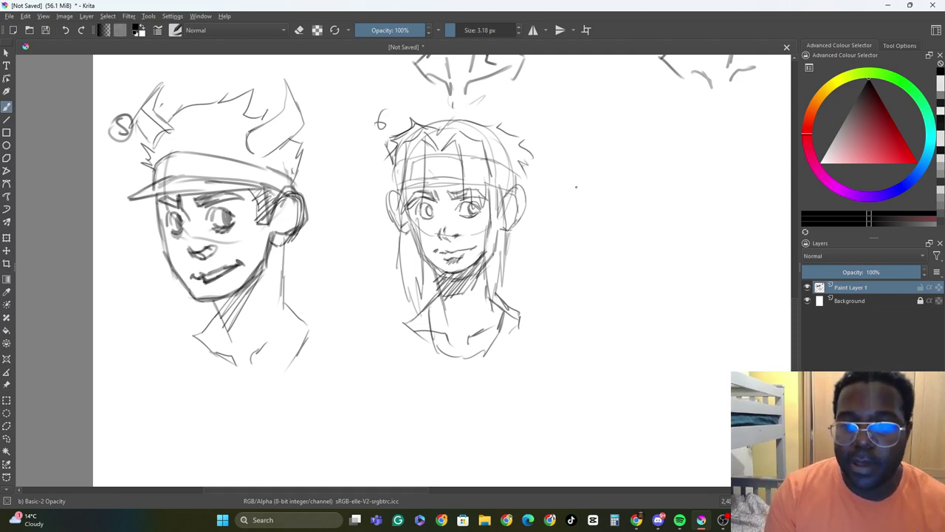
- Darken the crown outline of head number 6 and write a circled 7 beside that head
{"action": "mouse_move", "coordinate": [428, 119]}
{"action": "left_mouse_down"}
{"action": "mouse_move", "coordinate": [509, 152]}
{"action": "mouse_move", "coordinate": [512, 174]}
{"action": "mouse_move", "coordinate": [477, 116]}
{"action": "mouse_move", "coordinate": [517, 166]}
{"action": "left_mouse_up"}
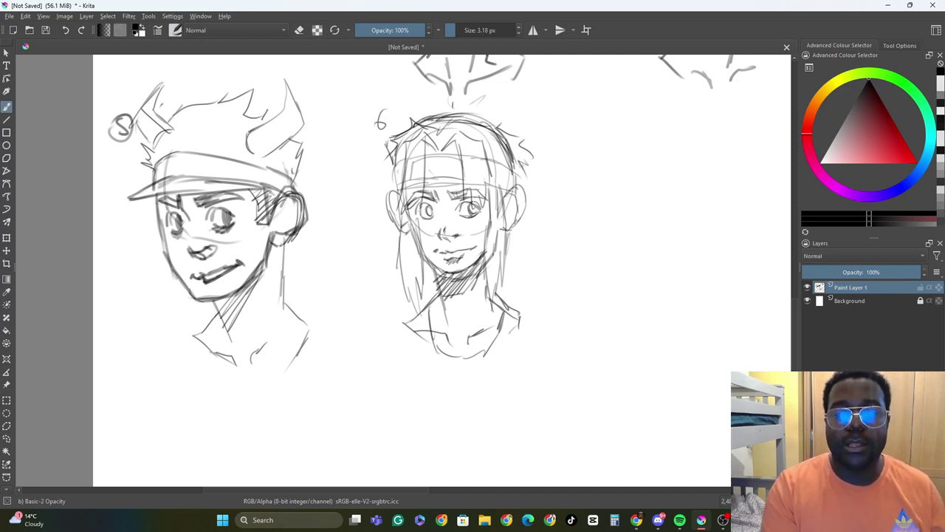
{"action": "left_click_drag", "start_coordinate": [432, 119], "coordinate": [399, 160]}
{"action": "mouse_move", "coordinate": [550, 109]}
{"action": "left_mouse_down"}
{"action": "mouse_move", "coordinate": [557, 124]}
{"action": "mouse_move", "coordinate": [557, 103]}
{"action": "left_mouse_up"}
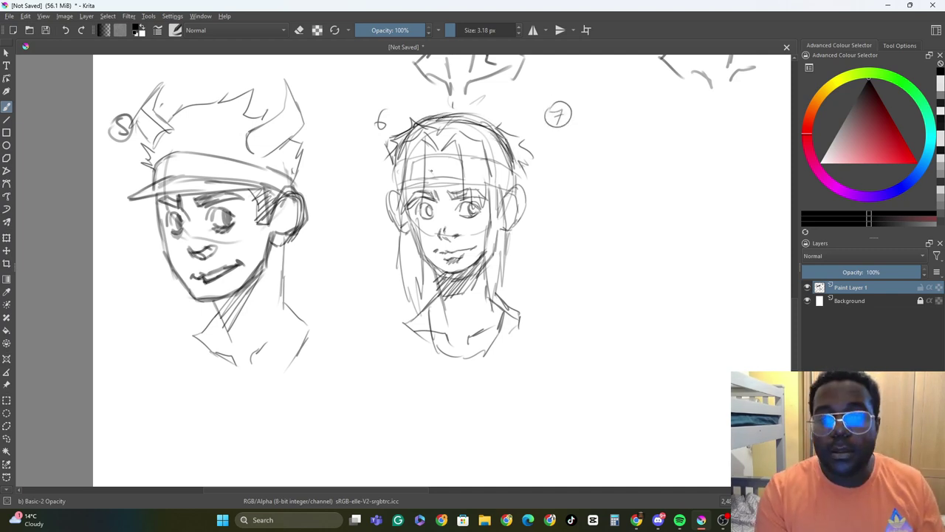
- Draw a small pointed swirl emblem on the forehead plate of head number 6
{"action": "left_click_drag", "start_coordinate": [432, 171], "coordinate": [449, 170]}
{"action": "key", "text": "ctrl+z"}
{"action": "key", "text": "ctrl+z"}
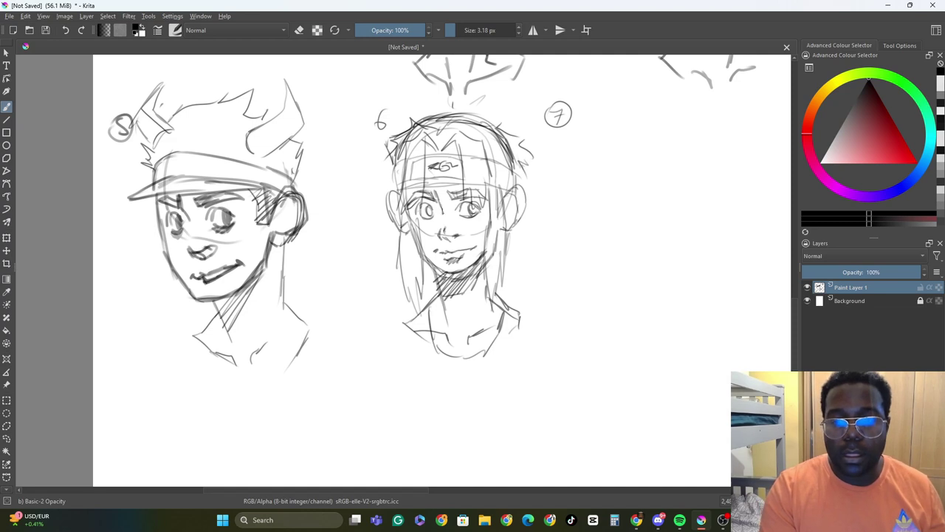
- Sketch head number 7 beside its label with a rounded skull, ears, jaw, thick brows, closed eyes, nose and small mouth
{"action": "scroll", "coordinate": [422, 490], "scroll_direction": "right", "scroll_amount": 5}
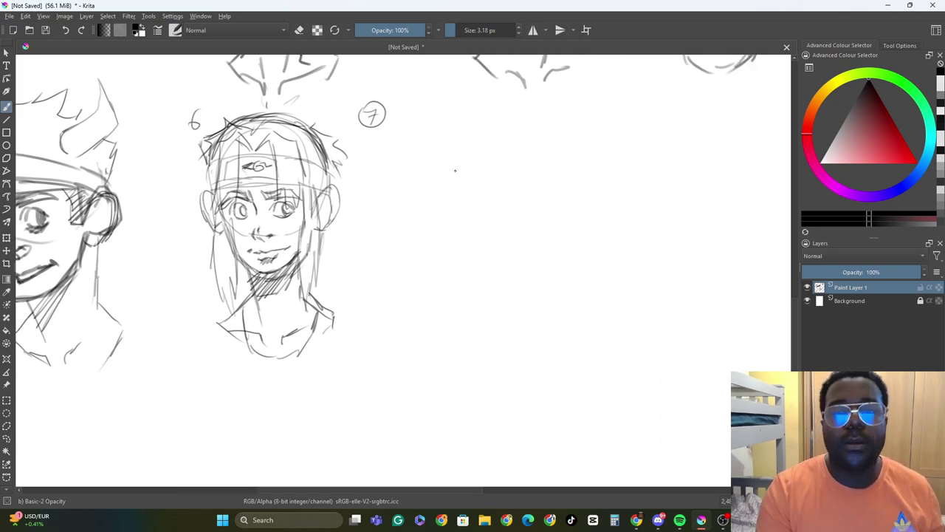
{"action": "mouse_move", "coordinate": [453, 171]}
{"action": "left_mouse_down"}
{"action": "mouse_move", "coordinate": [473, 183]}
{"action": "mouse_move", "coordinate": [469, 173]}
{"action": "left_mouse_up"}
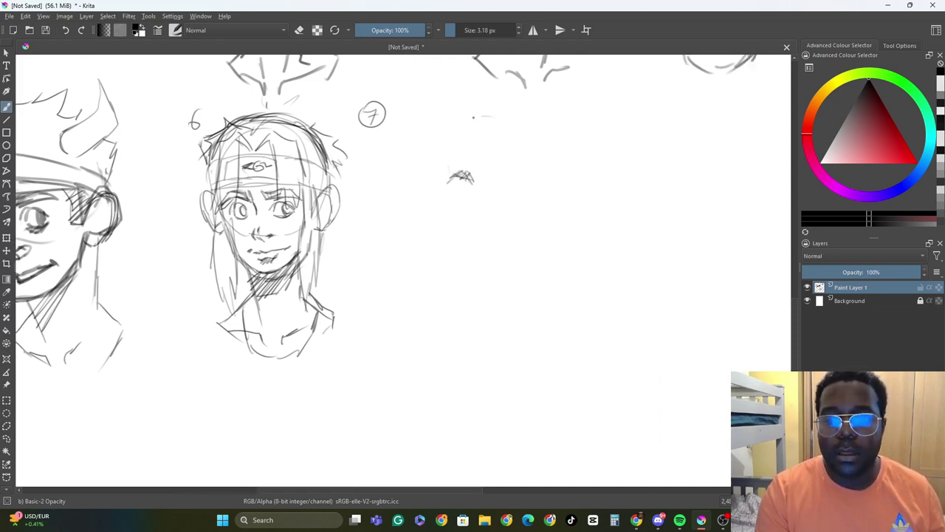
{"action": "mouse_move", "coordinate": [447, 133]}
{"action": "left_mouse_down"}
{"action": "mouse_move", "coordinate": [436, 154]}
{"action": "mouse_move", "coordinate": [457, 252]}
{"action": "mouse_move", "coordinate": [524, 237]}
{"action": "mouse_move", "coordinate": [530, 180]}
{"action": "mouse_move", "coordinate": [521, 170]}
{"action": "mouse_move", "coordinate": [495, 176]}
{"action": "mouse_move", "coordinate": [538, 208]}
{"action": "left_mouse_up"}
{"action": "mouse_move", "coordinate": [430, 180]}
{"action": "left_mouse_down"}
{"action": "mouse_move", "coordinate": [444, 222]}
{"action": "mouse_move", "coordinate": [473, 192]}
{"action": "mouse_move", "coordinate": [522, 180]}
{"action": "left_mouse_up"}
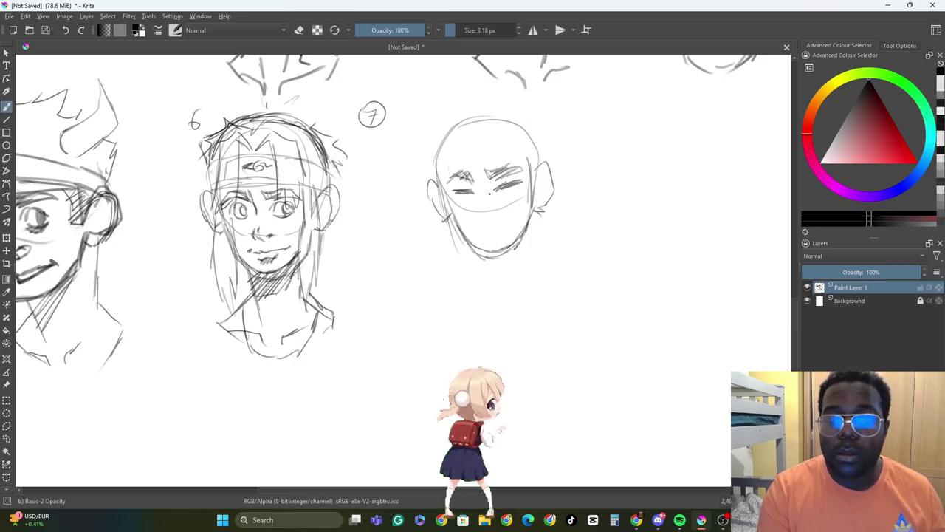
{"action": "mouse_move", "coordinate": [490, 216]}
{"action": "left_mouse_down"}
{"action": "mouse_move", "coordinate": [499, 207]}
{"action": "mouse_move", "coordinate": [484, 210]}
{"action": "mouse_move", "coordinate": [494, 237]}
{"action": "left_mouse_up"}
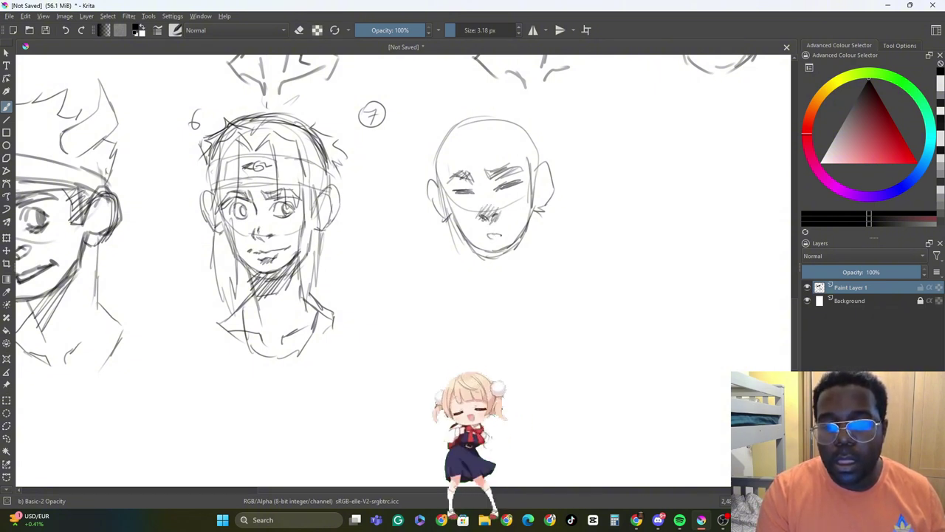
- Draw a scalloped curly hair outline and hairline on head number 7, and fill the hair with diagonal hatching
{"action": "mouse_move", "coordinate": [433, 181]}
{"action": "left_mouse_down"}
{"action": "mouse_move", "coordinate": [423, 158]}
{"action": "mouse_move", "coordinate": [430, 134]}
{"action": "mouse_move", "coordinate": [452, 109]}
{"action": "mouse_move", "coordinate": [522, 106]}
{"action": "mouse_move", "coordinate": [548, 134]}
{"action": "left_mouse_up"}
{"action": "mouse_move", "coordinate": [456, 138]}
{"action": "left_mouse_down"}
{"action": "mouse_move", "coordinate": [490, 133]}
{"action": "mouse_move", "coordinate": [518, 152]}
{"action": "left_mouse_up"}
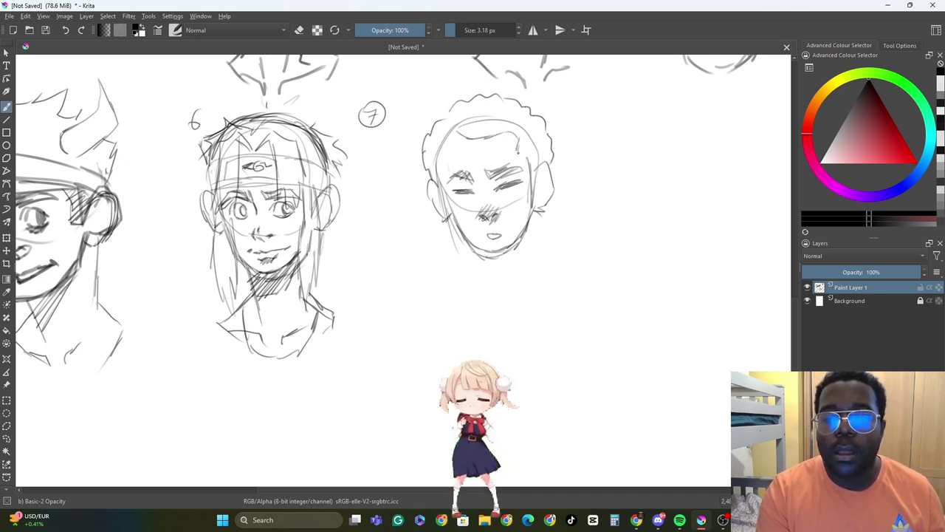
{"action": "mouse_move", "coordinate": [457, 137]}
{"action": "left_mouse_down"}
{"action": "mouse_move", "coordinate": [467, 115]}
{"action": "mouse_move", "coordinate": [439, 131]}
{"action": "mouse_move", "coordinate": [511, 100]}
{"action": "mouse_move", "coordinate": [499, 138]}
{"action": "mouse_move", "coordinate": [545, 121]}
{"action": "left_mouse_up"}
- Draw long dangling earrings with dark tassel ends hanging from both ears of head number 7
{"action": "mouse_move", "coordinate": [529, 172]}
{"action": "left_mouse_down"}
{"action": "mouse_move", "coordinate": [553, 133]}
{"action": "mouse_move", "coordinate": [539, 165]}
{"action": "mouse_move", "coordinate": [548, 166]}
{"action": "mouse_move", "coordinate": [542, 211]}
{"action": "left_mouse_up"}
{"action": "mouse_move", "coordinate": [443, 210]}
{"action": "left_mouse_down"}
{"action": "mouse_move", "coordinate": [442, 257]}
{"action": "mouse_move", "coordinate": [444, 245]}
{"action": "left_mouse_up"}
{"action": "mouse_move", "coordinate": [447, 225]}
{"action": "left_mouse_down"}
{"action": "mouse_move", "coordinate": [448, 263]}
{"action": "mouse_move", "coordinate": [452, 245]}
{"action": "left_mouse_up"}
{"action": "left_click_drag", "start_coordinate": [435, 265], "coordinate": [454, 252]}
{"action": "left_click_drag", "start_coordinate": [440, 216], "coordinate": [446, 264]}
{"action": "mouse_move", "coordinate": [438, 262]}
{"action": "left_mouse_down"}
{"action": "mouse_move", "coordinate": [458, 247]}
{"action": "mouse_move", "coordinate": [443, 250]}
{"action": "mouse_move", "coordinate": [446, 276]}
{"action": "left_mouse_up"}
{"action": "left_click_drag", "start_coordinate": [446, 249], "coordinate": [455, 274]}
{"action": "left_click_drag", "start_coordinate": [538, 199], "coordinate": [541, 260]}
{"action": "left_click_drag", "start_coordinate": [530, 251], "coordinate": [549, 248]}
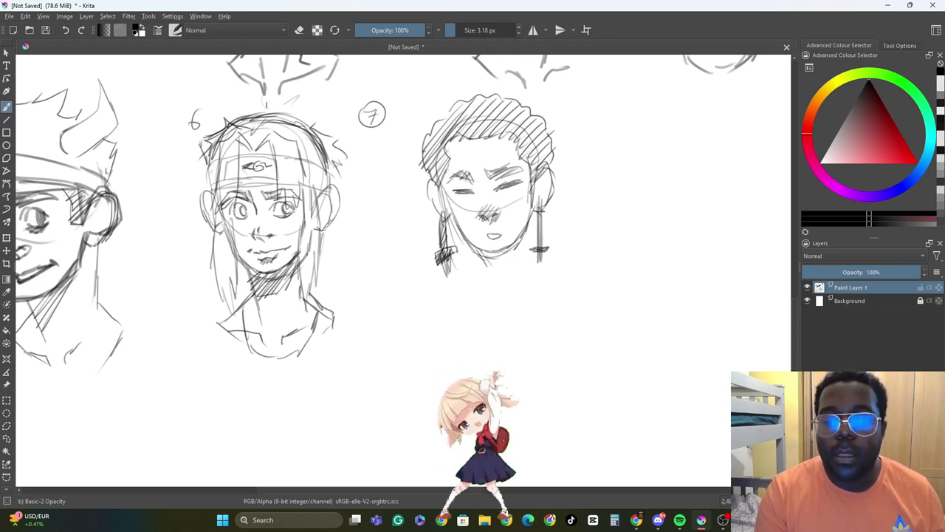
- Sketch the neck, collarbones, shoulders and rounded neckline of head number 7
{"action": "mouse_move", "coordinate": [488, 248]}
{"action": "left_mouse_down"}
{"action": "mouse_move", "coordinate": [480, 286]}
{"action": "mouse_move", "coordinate": [514, 304]}
{"action": "left_mouse_up"}
{"action": "left_click_drag", "start_coordinate": [512, 287], "coordinate": [518, 303]}
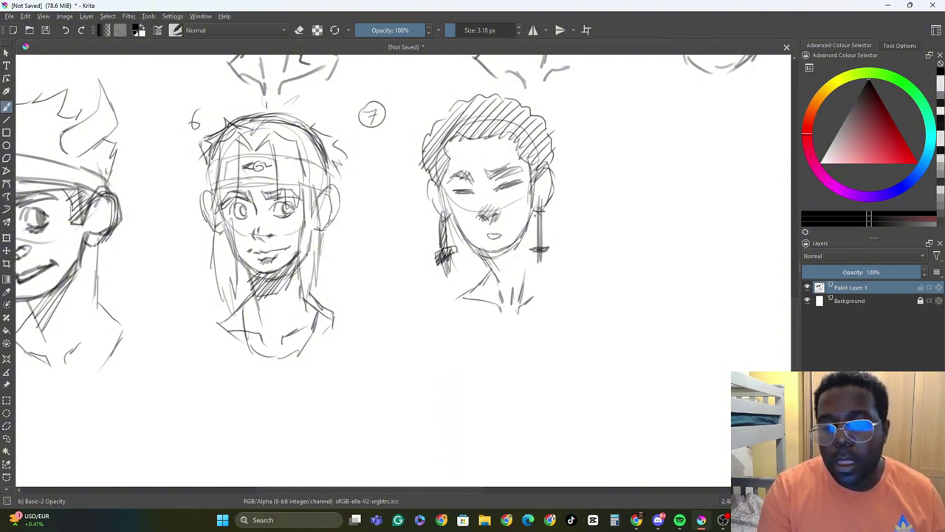
{"action": "mouse_move", "coordinate": [535, 215]}
{"action": "left_mouse_down"}
{"action": "mouse_move", "coordinate": [541, 262]}
{"action": "mouse_move", "coordinate": [564, 278]}
{"action": "left_mouse_up"}
{"action": "mouse_move", "coordinate": [553, 273]}
{"action": "left_mouse_down"}
{"action": "mouse_move", "coordinate": [513, 325]}
{"action": "mouse_move", "coordinate": [478, 313]}
{"action": "mouse_move", "coordinate": [507, 327]}
{"action": "left_mouse_up"}
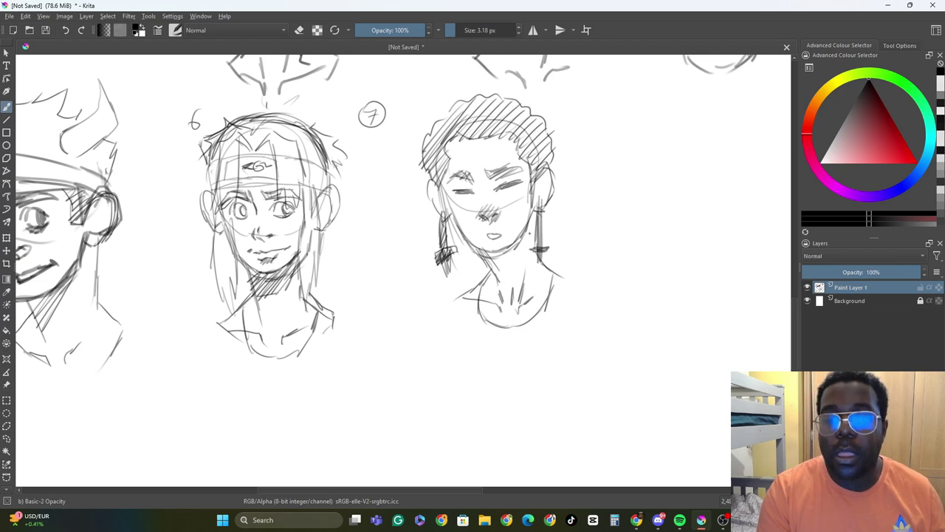
- Hatch the shadow under the jaw of head number 7
{"action": "left_click_drag", "start_coordinate": [530, 226], "coordinate": [511, 264]}
{"action": "left_click_drag", "start_coordinate": [513, 260], "coordinate": [483, 268]}
{"action": "mouse_move", "coordinate": [515, 244]}
{"action": "left_mouse_down"}
{"action": "mouse_move", "coordinate": [490, 273]}
{"action": "mouse_move", "coordinate": [508, 269]}
{"action": "left_mouse_up"}
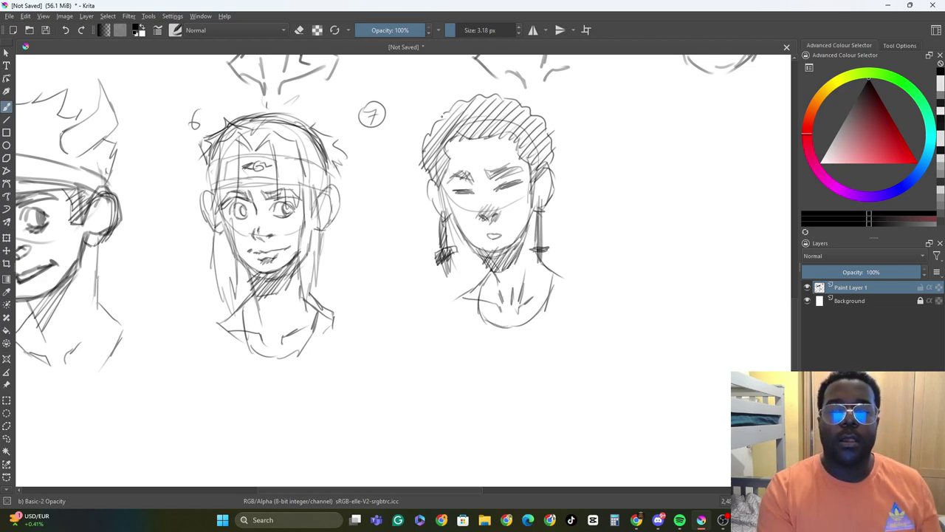
- Darken the sideburns and hair edges beside both ears of head number 7, and reinforce its front hairline
{"action": "left_click_drag", "start_coordinate": [443, 116], "coordinate": [442, 126]}
{"action": "left_click_drag", "start_coordinate": [439, 183], "coordinate": [448, 217]}
{"action": "mouse_move", "coordinate": [441, 179]}
{"action": "left_mouse_down"}
{"action": "mouse_move", "coordinate": [447, 216]}
{"action": "mouse_move", "coordinate": [446, 201]}
{"action": "left_mouse_up"}
{"action": "left_click_drag", "start_coordinate": [444, 179], "coordinate": [449, 217]}
{"action": "left_click_drag", "start_coordinate": [443, 187], "coordinate": [452, 220]}
{"action": "left_click_drag", "start_coordinate": [532, 162], "coordinate": [531, 202]}
{"action": "left_click_drag", "start_coordinate": [545, 165], "coordinate": [533, 192]}
{"action": "left_click_drag", "start_coordinate": [550, 149], "coordinate": [530, 174]}
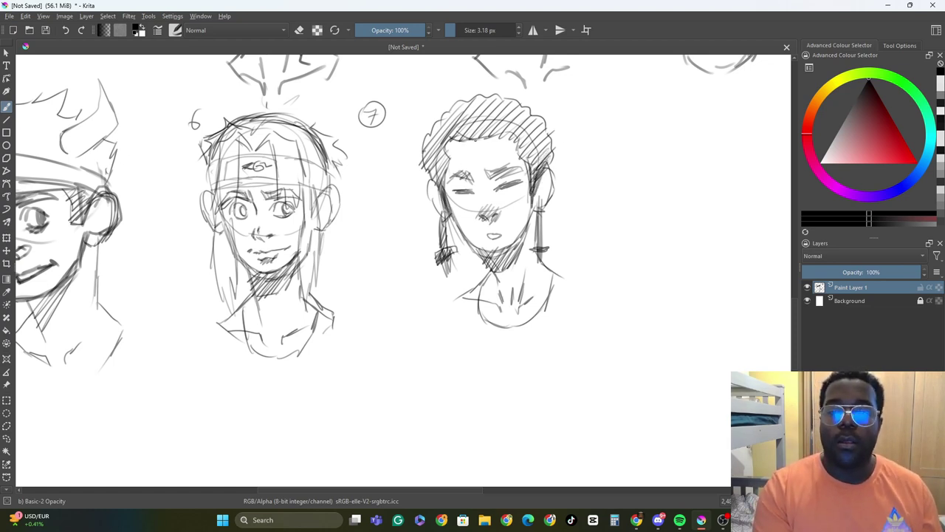
{"action": "left_click_drag", "start_coordinate": [475, 141], "coordinate": [507, 134]}
{"action": "left_click_drag", "start_coordinate": [410, 412], "coordinate": [414, 419]}
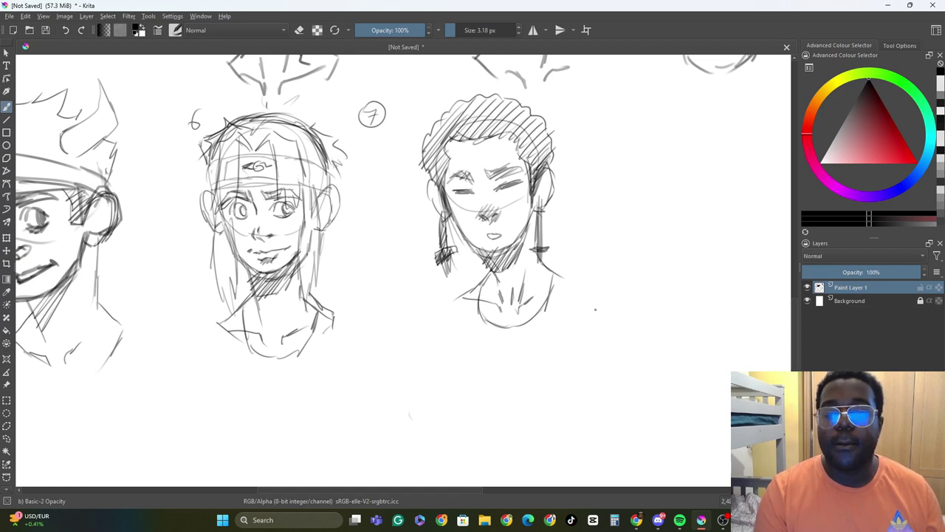
- Write the number 8 beside head number 7 and sketch a new head with a skull curve, lashed eyes, short brows and jaw
{"action": "left_click_drag", "start_coordinate": [469, 490], "coordinate": [527, 490]}
{"action": "left_click_drag", "start_coordinate": [405, 109], "coordinate": [402, 112]}
{"action": "left_click_drag", "start_coordinate": [491, 114], "coordinate": [446, 199]}
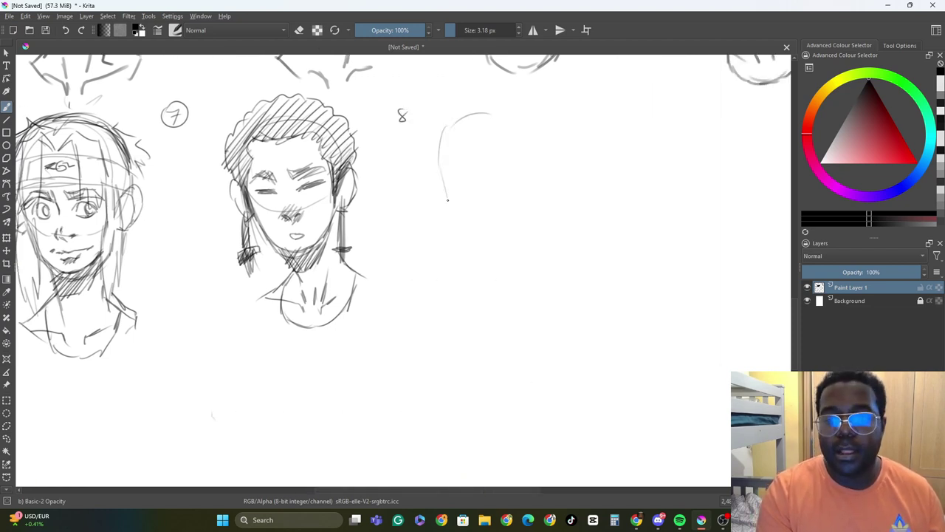
{"action": "mouse_move", "coordinate": [459, 116]}
{"action": "left_mouse_down"}
{"action": "mouse_move", "coordinate": [442, 193]}
{"action": "mouse_move", "coordinate": [458, 183]}
{"action": "left_mouse_up"}
{"action": "left_click_drag", "start_coordinate": [507, 166], "coordinate": [525, 176]}
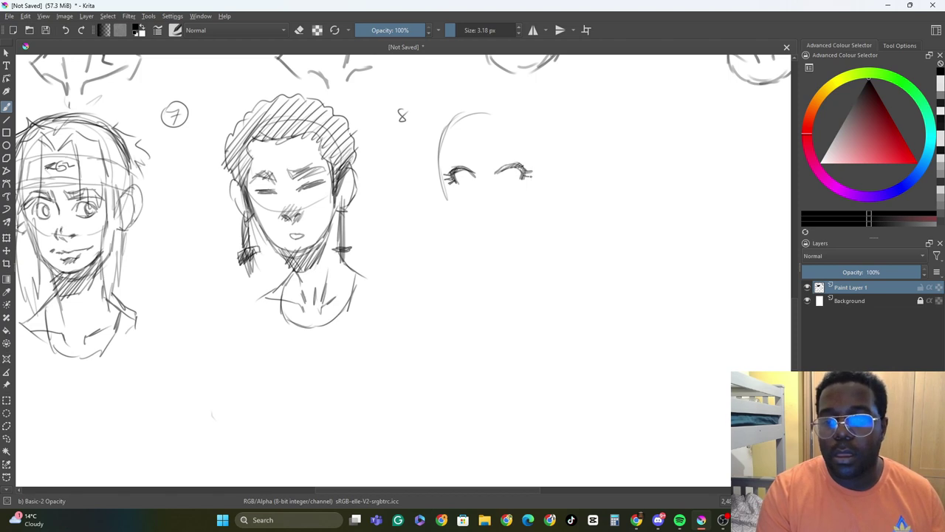
{"action": "mouse_move", "coordinate": [443, 198]}
{"action": "left_mouse_down"}
{"action": "mouse_move", "coordinate": [474, 247]}
{"action": "mouse_move", "coordinate": [511, 248]}
{"action": "mouse_move", "coordinate": [504, 245]}
{"action": "mouse_move", "coordinate": [532, 208]}
{"action": "left_mouse_up"}
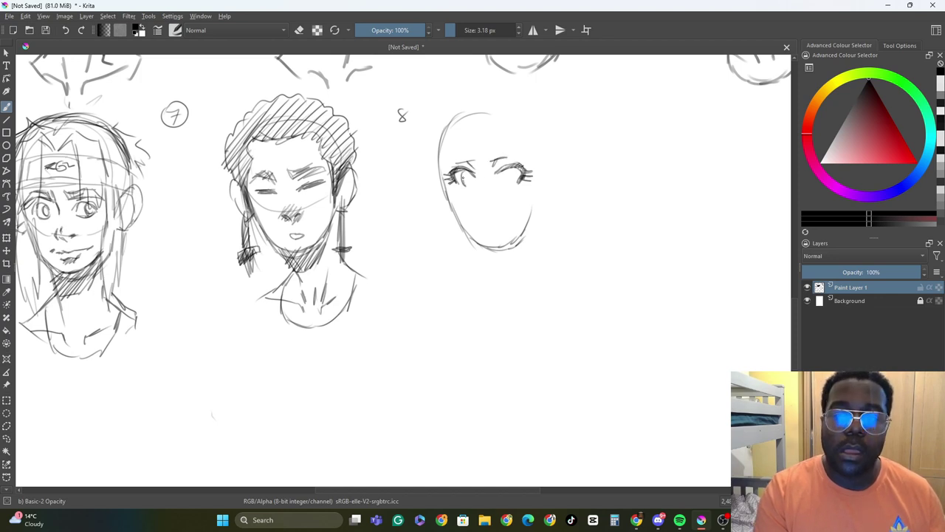
- Shade the irises of head number 8 and draw its small rounded nose with a dark shadow
{"action": "left_click_drag", "start_coordinate": [471, 172], "coordinate": [464, 189]}
{"action": "mouse_move", "coordinate": [511, 167]}
{"action": "left_mouse_down"}
{"action": "mouse_move", "coordinate": [502, 186]}
{"action": "mouse_move", "coordinate": [539, 193]}
{"action": "left_mouse_up"}
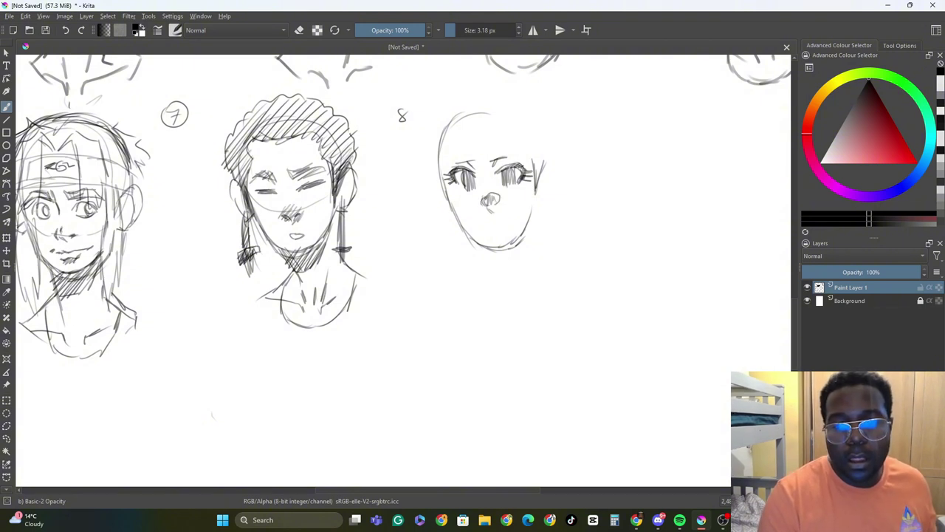
{"action": "left_click_drag", "start_coordinate": [496, 195], "coordinate": [481, 202]}
{"action": "left_click_drag", "start_coordinate": [483, 207], "coordinate": [490, 211]}
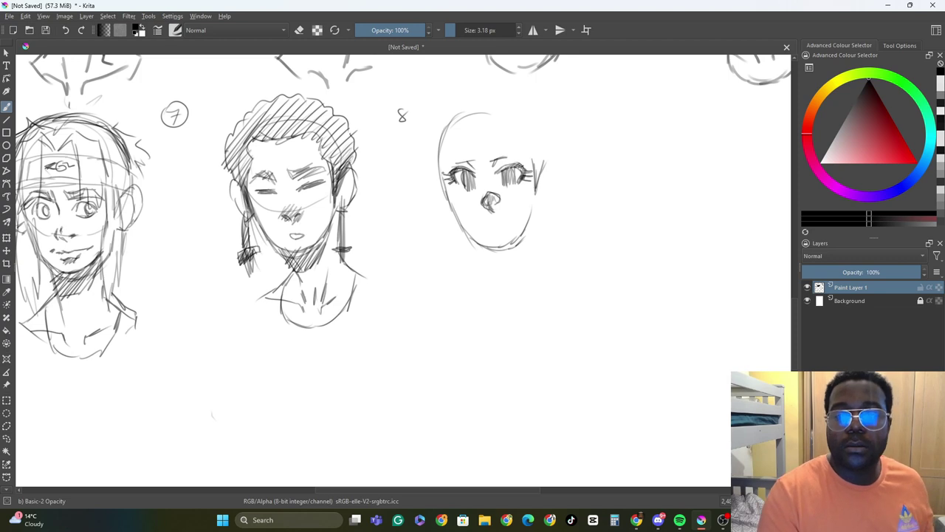
- Draw both ears and a blunt, straight-cut fringe on the forehead of head number 8
{"action": "mouse_move", "coordinate": [445, 176]}
{"action": "left_mouse_down"}
{"action": "mouse_move", "coordinate": [431, 193]}
{"action": "mouse_move", "coordinate": [446, 217]}
{"action": "left_mouse_up"}
{"action": "mouse_move", "coordinate": [539, 209]}
{"action": "left_mouse_down"}
{"action": "mouse_move", "coordinate": [555, 171]}
{"action": "mouse_move", "coordinate": [543, 163]}
{"action": "left_mouse_up"}
{"action": "mouse_move", "coordinate": [466, 117]}
{"action": "left_mouse_down"}
{"action": "mouse_move", "coordinate": [462, 150]}
{"action": "mouse_move", "coordinate": [502, 147]}
{"action": "left_mouse_up"}
{"action": "left_click_drag", "start_coordinate": [499, 119], "coordinate": [535, 188]}
{"action": "left_click_drag", "start_coordinate": [465, 123], "coordinate": [447, 161]}
- Outline the crown hair of head number 8 and bring one long side lock down past the ear
{"action": "mouse_move", "coordinate": [451, 155]}
{"action": "left_mouse_down"}
{"action": "mouse_move", "coordinate": [436, 166]}
{"action": "mouse_move", "coordinate": [452, 106]}
{"action": "mouse_move", "coordinate": [520, 101]}
{"action": "left_mouse_up"}
{"action": "left_click_drag", "start_coordinate": [524, 115], "coordinate": [543, 149]}
{"action": "left_click_drag", "start_coordinate": [531, 106], "coordinate": [549, 161]}
{"action": "left_click_drag", "start_coordinate": [489, 100], "coordinate": [534, 116]}
{"action": "mouse_move", "coordinate": [487, 101]}
{"action": "left_mouse_down"}
{"action": "mouse_move", "coordinate": [423, 149]}
{"action": "mouse_move", "coordinate": [438, 269]}
{"action": "left_mouse_up"}
{"action": "left_click_drag", "start_coordinate": [432, 218], "coordinate": [446, 286]}
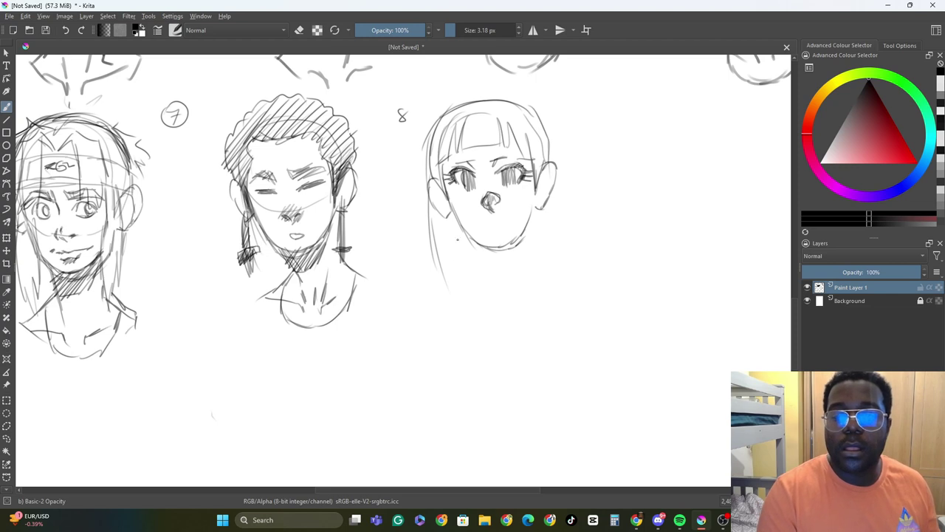
- Draw long hair sections falling past the jaw on both sides of head number 8
{"action": "mouse_move", "coordinate": [458, 239]}
{"action": "left_mouse_down"}
{"action": "mouse_move", "coordinate": [442, 287]}
{"action": "mouse_move", "coordinate": [465, 290]}
{"action": "left_mouse_up"}
{"action": "left_click_drag", "start_coordinate": [438, 162], "coordinate": [456, 244]}
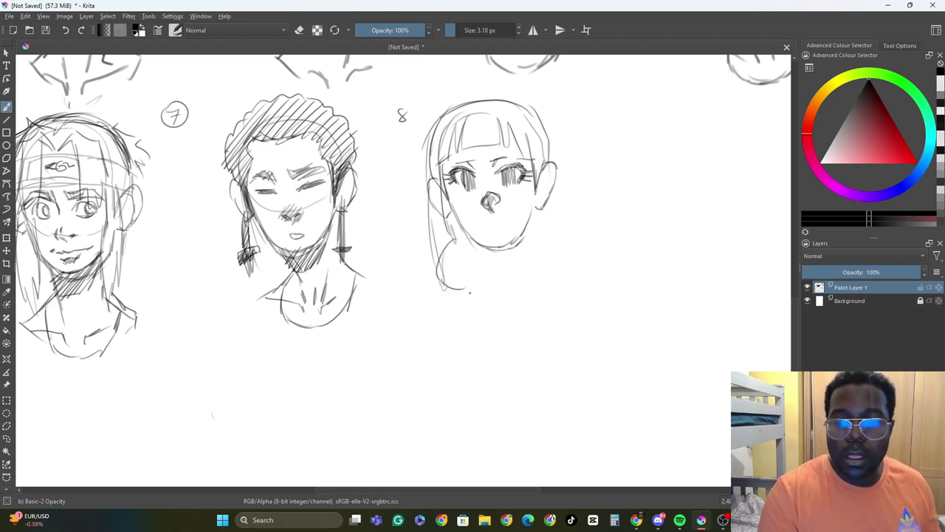
{"action": "left_click_drag", "start_coordinate": [468, 288], "coordinate": [456, 251]}
{"action": "left_click_drag", "start_coordinate": [465, 241], "coordinate": [452, 271]}
{"action": "left_click_drag", "start_coordinate": [545, 149], "coordinate": [535, 280]}
{"action": "mouse_move", "coordinate": [509, 106]}
{"action": "left_mouse_down"}
{"action": "mouse_move", "coordinate": [539, 120]}
{"action": "mouse_move", "coordinate": [574, 272]}
{"action": "left_mouse_up"}
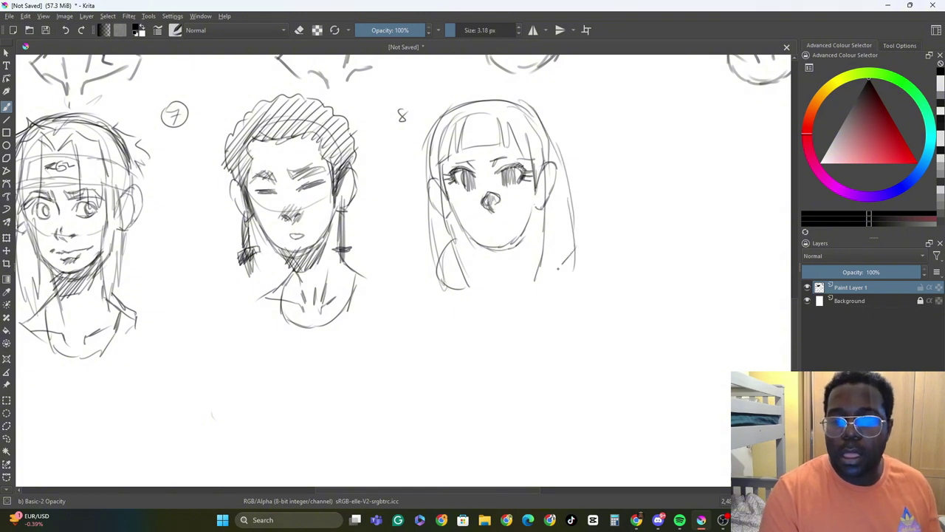
- Close the hair ends and sketch a mouth on head number 8, paint over the mouth in white, and restore black as drawing colour
{"action": "mouse_move", "coordinate": [574, 235]}
{"action": "left_mouse_down"}
{"action": "mouse_move", "coordinate": [535, 281]}
{"action": "mouse_move", "coordinate": [517, 223]}
{"action": "left_mouse_up"}
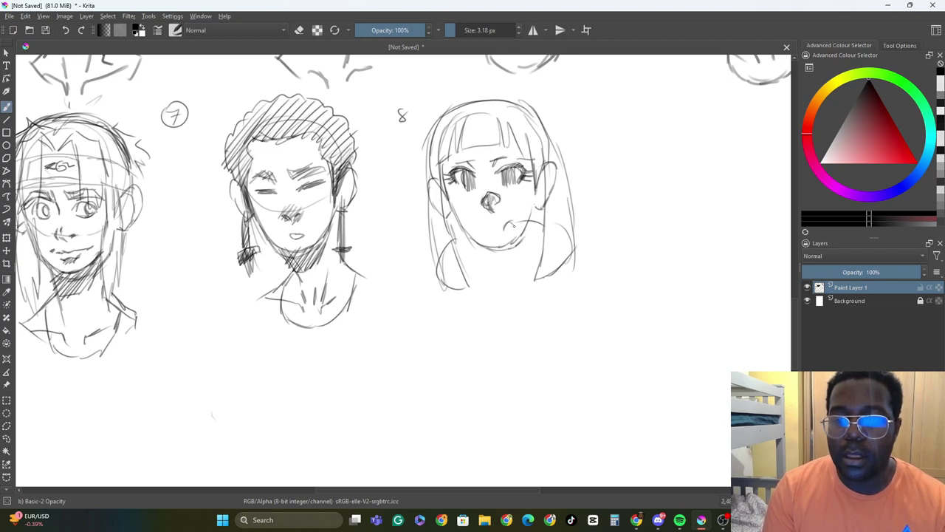
{"action": "key", "text": "x"}
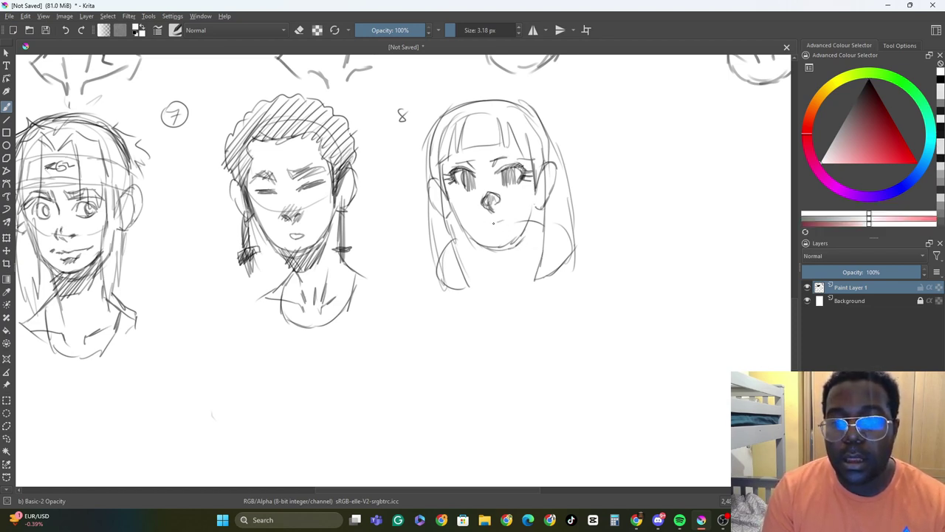
{"action": "left_click", "coordinate": [869, 80]}
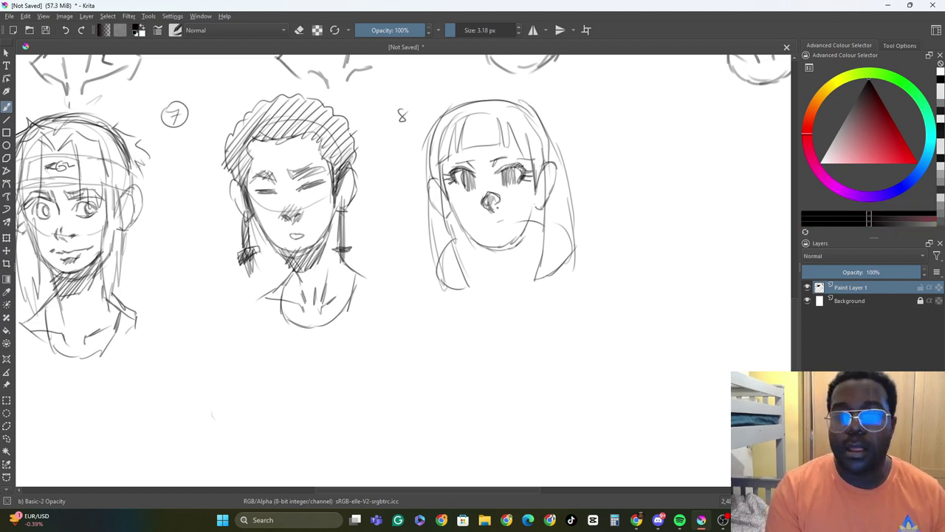
- Draw full lips on head number 8 and hatch a shadow on the neck beneath the chin
{"action": "mouse_move", "coordinate": [482, 228]}
{"action": "left_mouse_down"}
{"action": "mouse_move", "coordinate": [504, 221]}
{"action": "mouse_move", "coordinate": [488, 233]}
{"action": "left_mouse_up"}
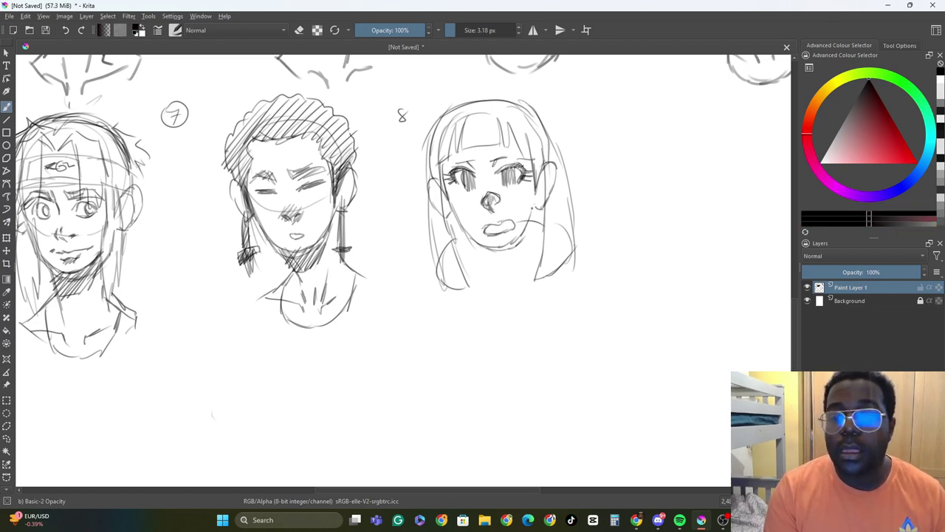
{"action": "mouse_move", "coordinate": [534, 176]}
{"action": "left_mouse_down"}
{"action": "mouse_move", "coordinate": [528, 227]}
{"action": "mouse_move", "coordinate": [483, 273]}
{"action": "left_mouse_up"}
{"action": "mouse_move", "coordinate": [523, 232]}
{"action": "left_mouse_down"}
{"action": "mouse_move", "coordinate": [502, 270]}
{"action": "mouse_move", "coordinate": [489, 266]}
{"action": "left_mouse_up"}
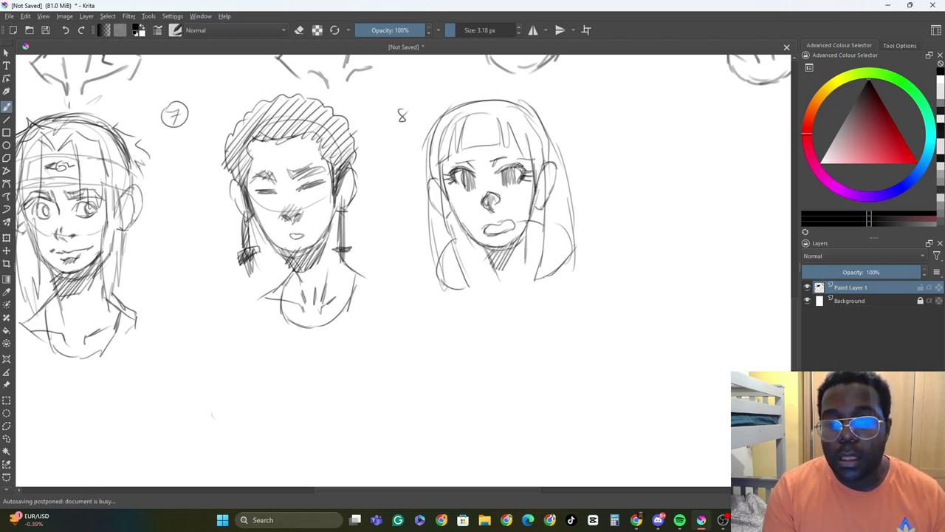
- Sketch the neck and a pointed shirt collar with a buttoned front below head number 8
{"action": "left_click_drag", "start_coordinate": [446, 167], "coordinate": [451, 206]}
{"action": "left_click_drag", "start_coordinate": [443, 178], "coordinate": [449, 200]}
{"action": "left_click_drag", "start_coordinate": [476, 257], "coordinate": [467, 288]}
{"action": "left_click_drag", "start_coordinate": [482, 282], "coordinate": [490, 303]}
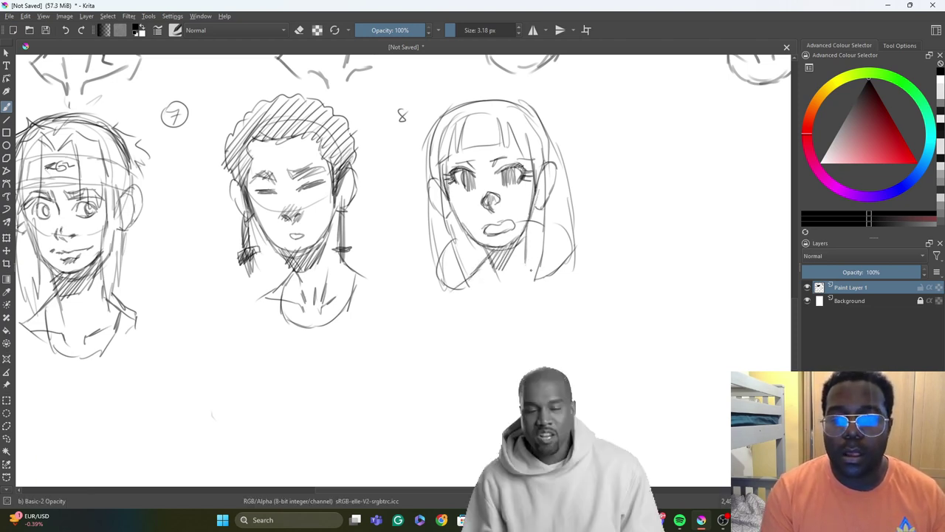
{"action": "mouse_move", "coordinate": [480, 244]}
{"action": "left_mouse_down"}
{"action": "mouse_move", "coordinate": [470, 273]}
{"action": "mouse_move", "coordinate": [499, 300]}
{"action": "left_mouse_up"}
{"action": "left_click_drag", "start_coordinate": [545, 238], "coordinate": [536, 274]}
{"action": "left_click_drag", "start_coordinate": [530, 280], "coordinate": [528, 296]}
{"action": "mouse_move", "coordinate": [548, 242]}
{"action": "left_mouse_down"}
{"action": "mouse_move", "coordinate": [542, 294]}
{"action": "mouse_move", "coordinate": [515, 307]}
{"action": "mouse_move", "coordinate": [515, 344]}
{"action": "left_mouse_up"}
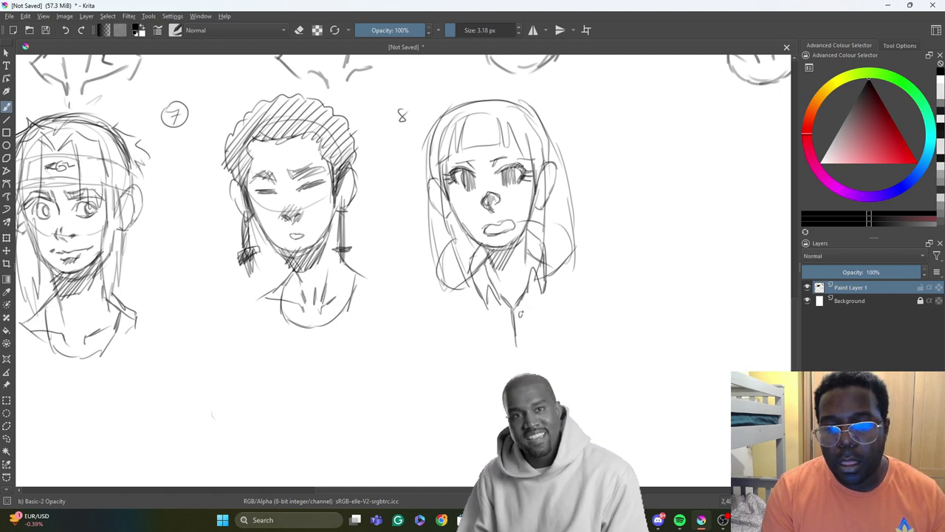
- Add volume to the hair of head number 8 with larger crown outlines and long strands down both sides
{"action": "left_click_drag", "start_coordinate": [434, 118], "coordinate": [424, 196]}
{"action": "left_click_drag", "start_coordinate": [561, 103], "coordinate": [547, 158]}
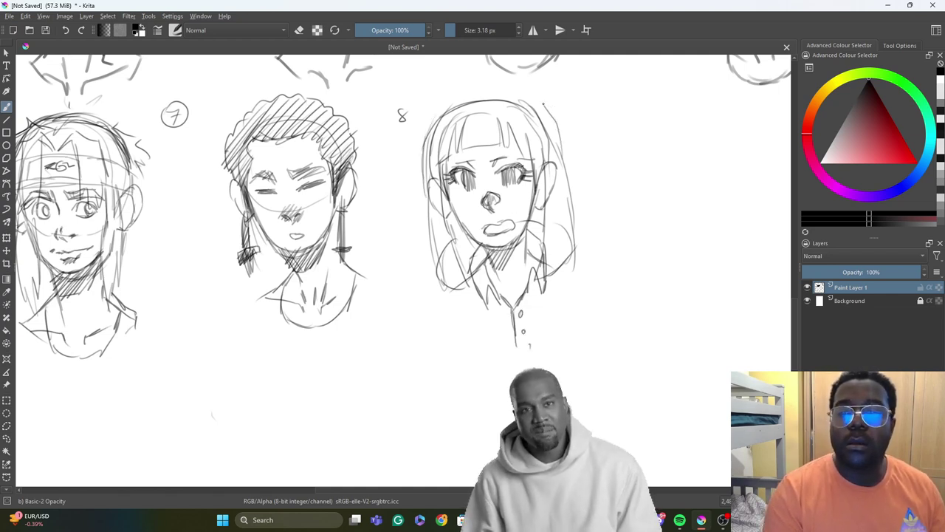
{"action": "left_click_drag", "start_coordinate": [549, 89], "coordinate": [477, 90]}
{"action": "left_click_drag", "start_coordinate": [473, 90], "coordinate": [418, 185]}
{"action": "left_click_drag", "start_coordinate": [480, 72], "coordinate": [428, 116]}
{"action": "left_click_drag", "start_coordinate": [421, 131], "coordinate": [415, 157]}
{"action": "left_click_drag", "start_coordinate": [487, 71], "coordinate": [554, 103]}
{"action": "mouse_move", "coordinate": [539, 83]}
{"action": "left_mouse_down"}
{"action": "mouse_move", "coordinate": [563, 162]}
{"action": "mouse_move", "coordinate": [415, 117]}
{"action": "left_mouse_up"}
{"action": "left_click_drag", "start_coordinate": [423, 111], "coordinate": [414, 195]}
{"action": "left_click_drag", "start_coordinate": [433, 141], "coordinate": [417, 238]}
{"action": "left_click_drag", "start_coordinate": [441, 194], "coordinate": [424, 279]}
{"action": "mouse_move", "coordinate": [530, 82]}
{"action": "left_mouse_down"}
{"action": "mouse_move", "coordinate": [577, 205]}
{"action": "mouse_move", "coordinate": [583, 250]}
{"action": "left_mouse_up"}
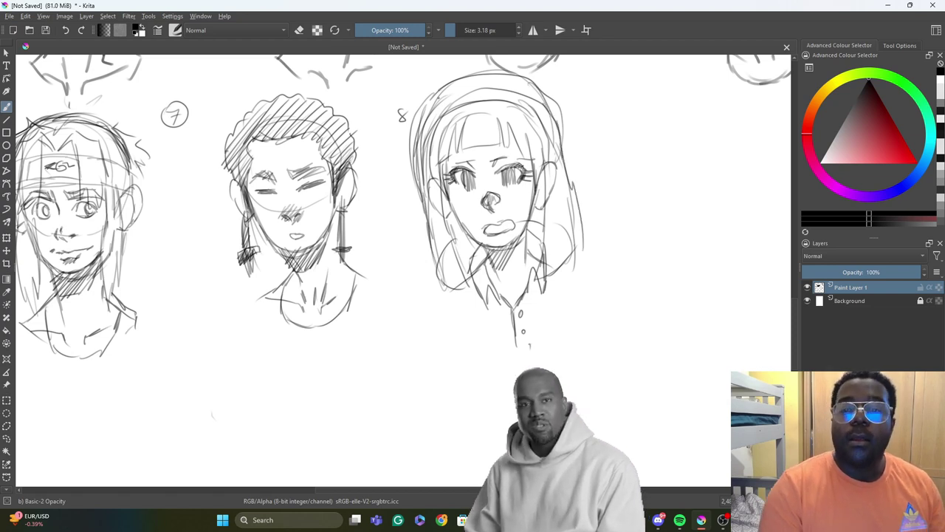
- Draw a hairband across the crown of head number 8 and widen the hair beside the ear
{"action": "mouse_move", "coordinate": [431, 99]}
{"action": "left_mouse_down"}
{"action": "mouse_move", "coordinate": [546, 89]}
{"action": "mouse_move", "coordinate": [404, 146]}
{"action": "left_mouse_up"}
{"action": "mouse_move", "coordinate": [449, 94]}
{"action": "left_mouse_down"}
{"action": "mouse_move", "coordinate": [430, 126]}
{"action": "mouse_move", "coordinate": [440, 129]}
{"action": "left_mouse_up"}
{"action": "mouse_move", "coordinate": [474, 98]}
{"action": "left_mouse_down"}
{"action": "mouse_move", "coordinate": [468, 121]}
{"action": "mouse_move", "coordinate": [481, 118]}
{"action": "left_mouse_up"}
{"action": "left_click_drag", "start_coordinate": [514, 95], "coordinate": [510, 116]}
{"action": "mouse_move", "coordinate": [527, 93]}
{"action": "left_mouse_down"}
{"action": "mouse_move", "coordinate": [519, 120]}
{"action": "mouse_move", "coordinate": [597, 244]}
{"action": "mouse_move", "coordinate": [544, 285]}
{"action": "left_mouse_up"}
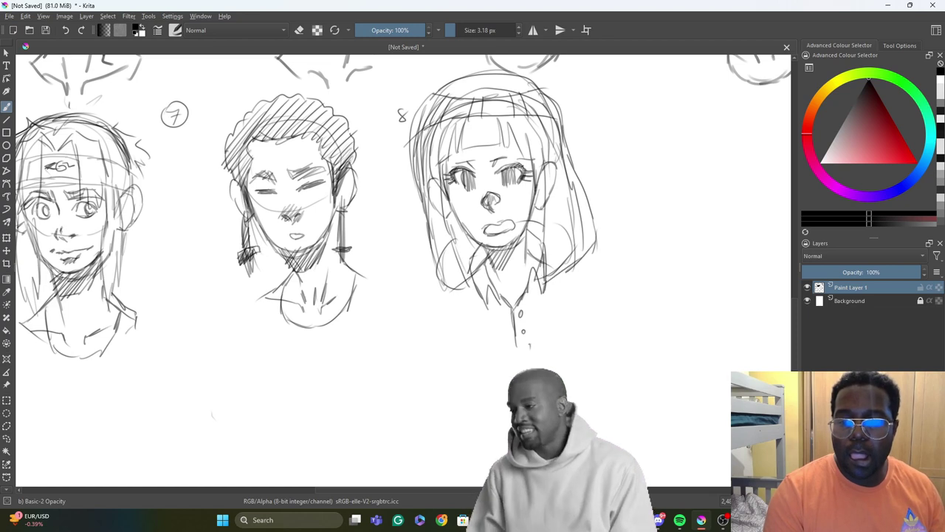
- Round off the lower hair ends of head number 8 and hatch shadows inside the hair on both sides of the jaw
{"action": "left_click_drag", "start_coordinate": [579, 254], "coordinate": [537, 283]}
{"action": "mouse_move", "coordinate": [425, 171]}
{"action": "left_mouse_down"}
{"action": "mouse_move", "coordinate": [423, 260]}
{"action": "mouse_move", "coordinate": [445, 294]}
{"action": "mouse_move", "coordinate": [467, 297]}
{"action": "left_mouse_up"}
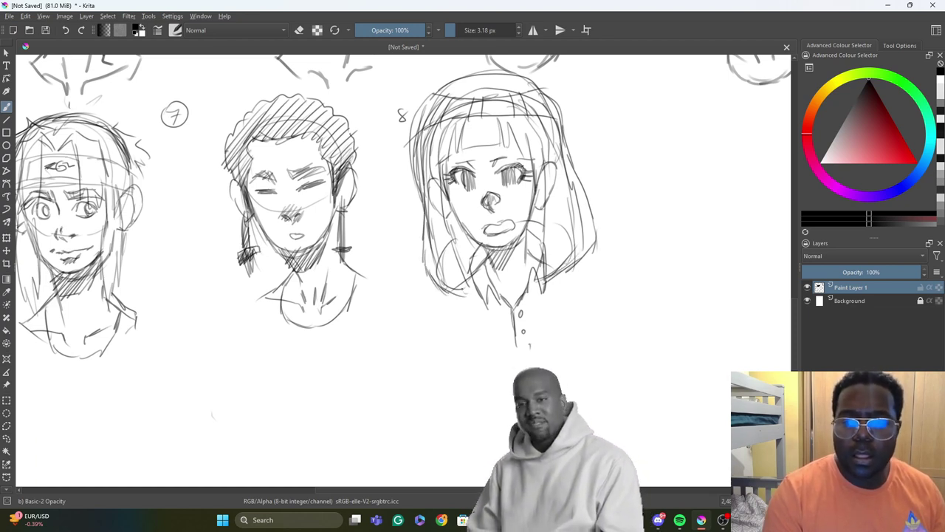
{"action": "left_click_drag", "start_coordinate": [448, 232], "coordinate": [462, 286]}
{"action": "left_click_drag", "start_coordinate": [438, 279], "coordinate": [466, 296]}
{"action": "left_click_drag", "start_coordinate": [466, 234], "coordinate": [442, 253]}
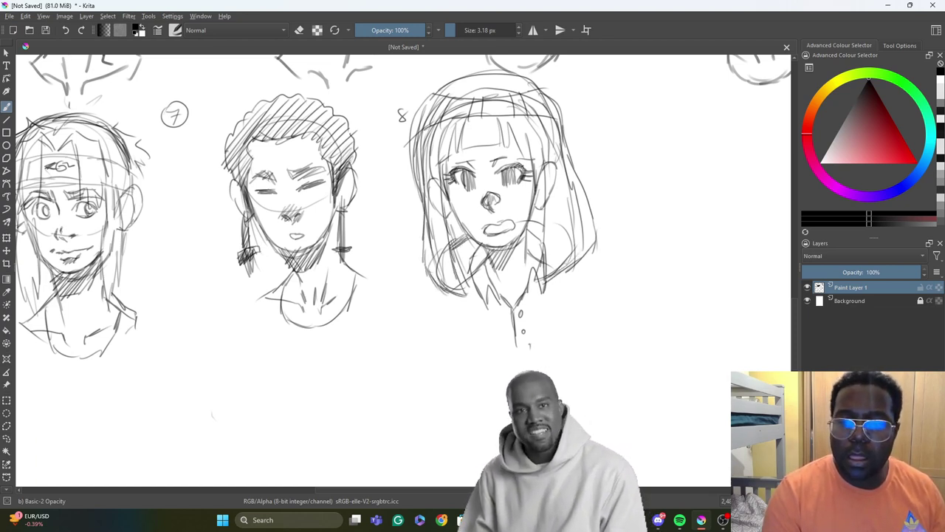
{"action": "left_click_drag", "start_coordinate": [461, 217], "coordinate": [448, 242]}
{"action": "left_click_drag", "start_coordinate": [544, 208], "coordinate": [528, 232]}
{"action": "left_click_drag", "start_coordinate": [548, 216], "coordinate": [532, 240]}
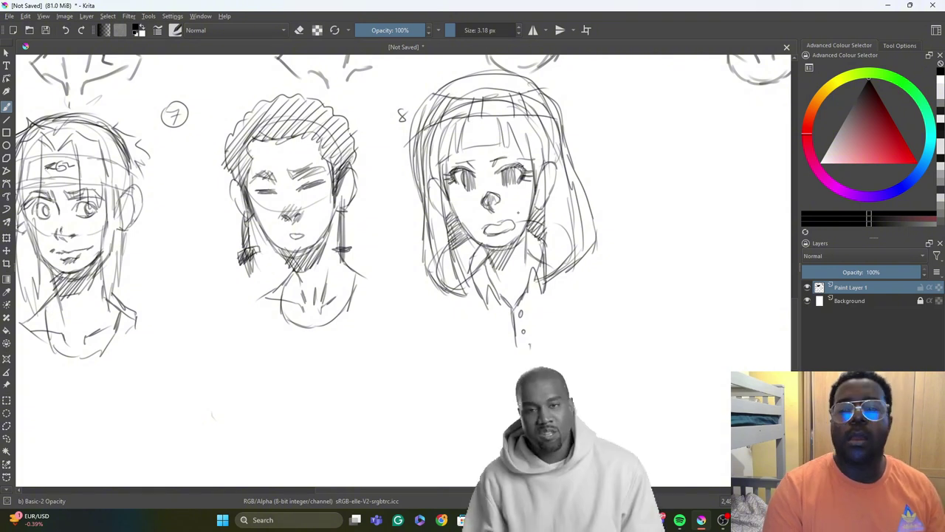
{"action": "mouse_move", "coordinate": [537, 171]}
{"action": "left_mouse_down"}
{"action": "mouse_move", "coordinate": [533, 211]}
{"action": "mouse_move", "coordinate": [544, 205]}
{"action": "mouse_move", "coordinate": [508, 247]}
{"action": "mouse_move", "coordinate": [474, 239]}
{"action": "left_mouse_up"}
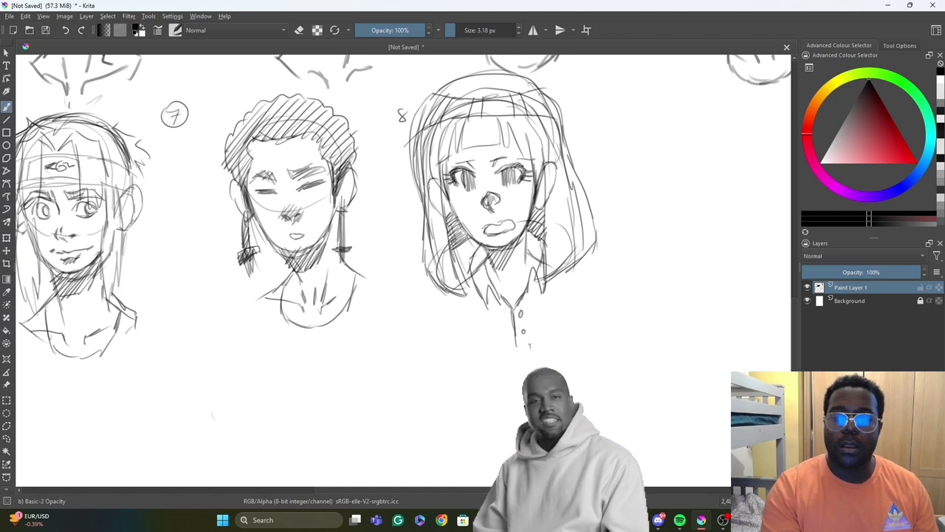
- Write a circled number 9 in the empty canvas area beside head number 8
{"action": "left_click_drag", "start_coordinate": [435, 489], "coordinate": [496, 490]}
{"action": "left_click_drag", "start_coordinate": [411, 123], "coordinate": [408, 139]}
{"action": "mouse_move", "coordinate": [401, 124]}
{"action": "left_mouse_down"}
{"action": "mouse_move", "coordinate": [407, 145]}
{"action": "mouse_move", "coordinate": [405, 121]}
{"action": "left_mouse_up"}
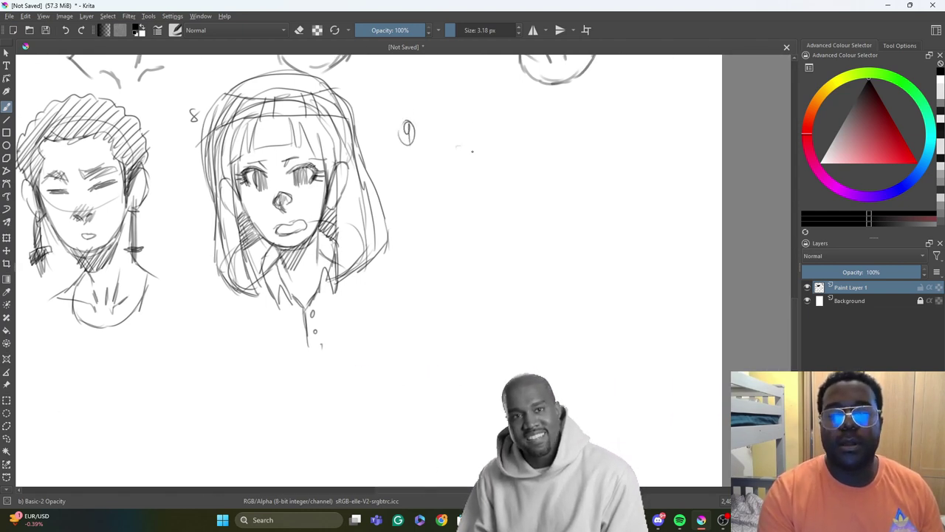
- Sketch the skull outline, furrowed eyebrows, a large round nose and one ear for head number 9
{"action": "left_click_drag", "start_coordinate": [456, 147], "coordinate": [471, 152]}
{"action": "left_click_drag", "start_coordinate": [482, 155], "coordinate": [476, 150]}
{"action": "left_click_drag", "start_coordinate": [462, 110], "coordinate": [444, 188]}
{"action": "left_click_drag", "start_coordinate": [450, 125], "coordinate": [465, 207]}
{"action": "mouse_move", "coordinate": [477, 111]}
{"action": "left_mouse_down"}
{"action": "mouse_move", "coordinate": [544, 117]}
{"action": "mouse_move", "coordinate": [550, 144]}
{"action": "mouse_move", "coordinate": [539, 99]}
{"action": "left_mouse_up"}
{"action": "mouse_move", "coordinate": [482, 180]}
{"action": "left_mouse_down"}
{"action": "mouse_move", "coordinate": [488, 225]}
{"action": "mouse_move", "coordinate": [510, 221]}
{"action": "left_mouse_up"}
{"action": "mouse_move", "coordinate": [468, 189]}
{"action": "left_mouse_down"}
{"action": "mouse_move", "coordinate": [481, 226]}
{"action": "mouse_move", "coordinate": [474, 216]}
{"action": "left_mouse_up"}
{"action": "mouse_move", "coordinate": [490, 147]}
{"action": "left_mouse_down"}
{"action": "mouse_move", "coordinate": [526, 137]}
{"action": "mouse_move", "coordinate": [512, 141]}
{"action": "left_mouse_up"}
{"action": "left_click_drag", "start_coordinate": [542, 126], "coordinate": [546, 170]}
{"action": "mouse_move", "coordinate": [546, 139]}
{"action": "left_mouse_down"}
{"action": "mouse_move", "coordinate": [567, 172]}
{"action": "mouse_move", "coordinate": [554, 185]}
{"action": "left_mouse_up"}
{"action": "left_click_drag", "start_coordinate": [550, 185], "coordinate": [548, 201]}
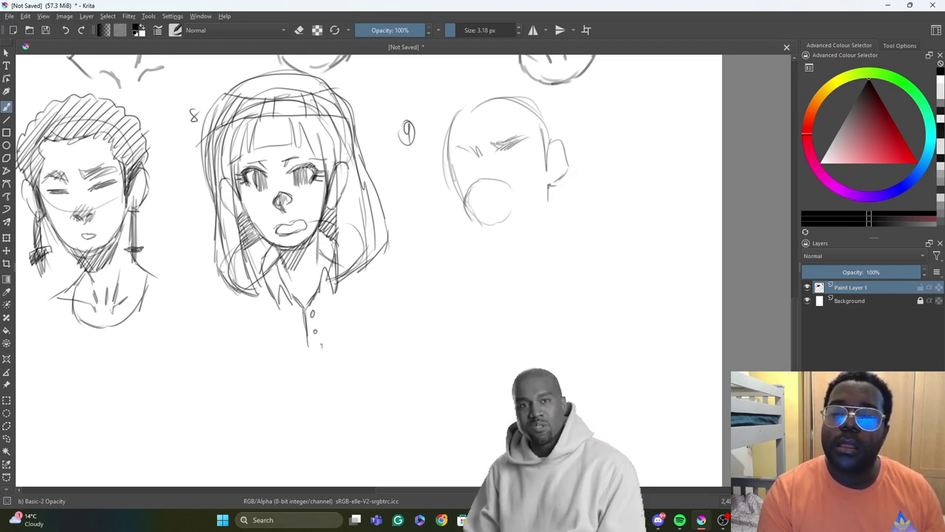
- Draw the jaw and both eyes of head number 9 and fill the round nose with hatching
{"action": "left_click_drag", "start_coordinate": [493, 238], "coordinate": [545, 211]}
{"action": "left_click_drag", "start_coordinate": [549, 180], "coordinate": [547, 193]}
{"action": "left_click_drag", "start_coordinate": [490, 229], "coordinate": [523, 234]}
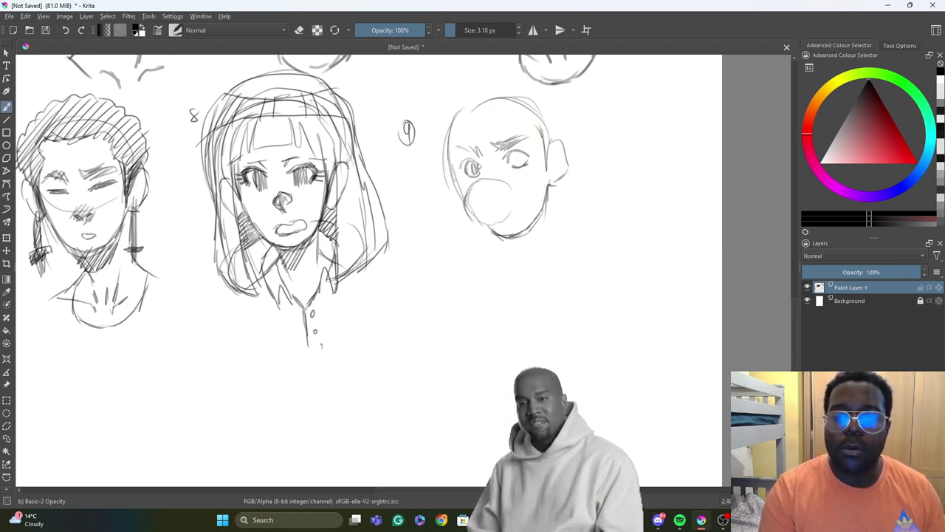
{"action": "left_click_drag", "start_coordinate": [518, 151], "coordinate": [527, 161]}
{"action": "mouse_move", "coordinate": [481, 221]}
{"action": "left_mouse_down"}
{"action": "mouse_move", "coordinate": [467, 198]}
{"action": "mouse_move", "coordinate": [502, 225]}
{"action": "left_mouse_up"}
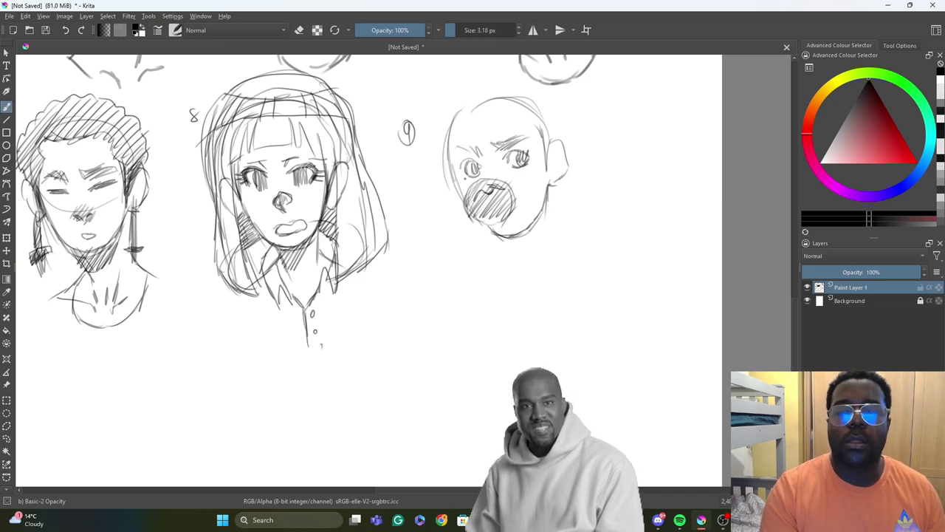
- Draw the parted hair of head number 9 sweeping over the crown and falling along the cheek
{"action": "left_click_drag", "start_coordinate": [468, 113], "coordinate": [496, 84]}
{"action": "left_click_drag", "start_coordinate": [451, 114], "coordinate": [434, 180]}
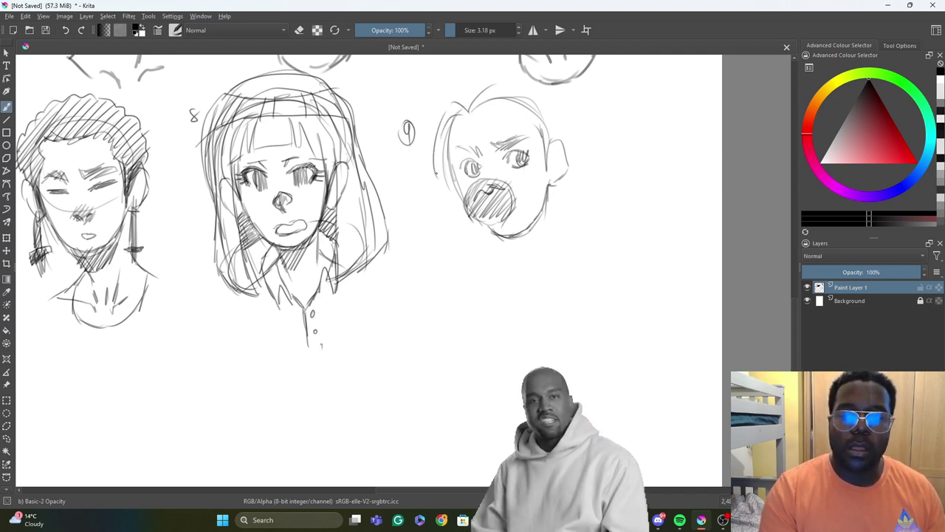
{"action": "left_click_drag", "start_coordinate": [448, 149], "coordinate": [445, 223]}
{"action": "left_click_drag", "start_coordinate": [466, 178], "coordinate": [447, 206]}
{"action": "left_click_drag", "start_coordinate": [432, 164], "coordinate": [448, 94]}
{"action": "left_click_drag", "start_coordinate": [442, 102], "coordinate": [532, 68]}
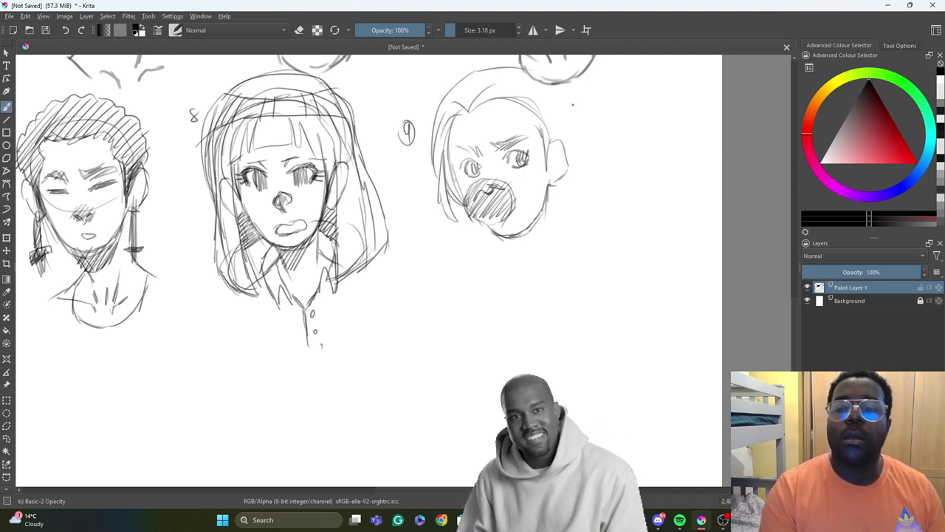
- Draw swept-back hair from the parting of head number 9 to the area above the ear
{"action": "mouse_move", "coordinate": [553, 139]}
{"action": "left_mouse_down"}
{"action": "mouse_move", "coordinate": [520, 96]}
{"action": "mouse_move", "coordinate": [530, 93]}
{"action": "left_mouse_up"}
{"action": "left_click_drag", "start_coordinate": [469, 108], "coordinate": [512, 67]}
{"action": "left_click_drag", "start_coordinate": [500, 100], "coordinate": [549, 78]}
{"action": "left_click_drag", "start_coordinate": [534, 77], "coordinate": [565, 100]}
{"action": "mouse_move", "coordinate": [574, 110]}
{"action": "left_mouse_down"}
{"action": "mouse_move", "coordinate": [554, 138]}
{"action": "mouse_move", "coordinate": [564, 147]}
{"action": "left_mouse_up"}
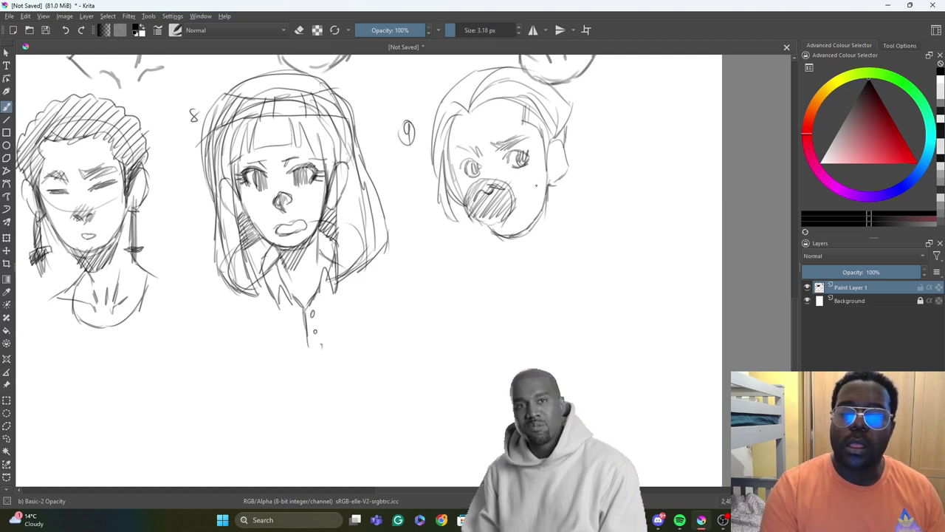
- Add a smirking mouth, a shaded neck and a shirt neckline to head number 9
{"action": "left_click_drag", "start_coordinate": [522, 206], "coordinate": [530, 200]}
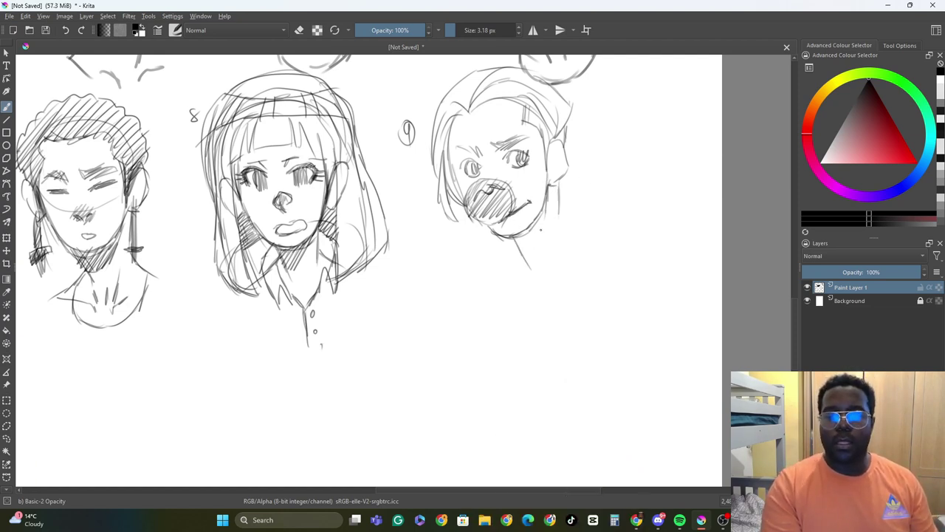
{"action": "mouse_move", "coordinate": [542, 216]}
{"action": "left_mouse_down"}
{"action": "mouse_move", "coordinate": [508, 270]}
{"action": "mouse_move", "coordinate": [534, 284]}
{"action": "left_mouse_up"}
{"action": "mouse_move", "coordinate": [562, 201]}
{"action": "left_mouse_down"}
{"action": "mouse_move", "coordinate": [563, 238]}
{"action": "mouse_move", "coordinate": [496, 273]}
{"action": "mouse_move", "coordinate": [576, 242]}
{"action": "mouse_move", "coordinate": [547, 289]}
{"action": "left_mouse_up"}
{"action": "left_click_drag", "start_coordinate": [514, 255], "coordinate": [553, 287]}
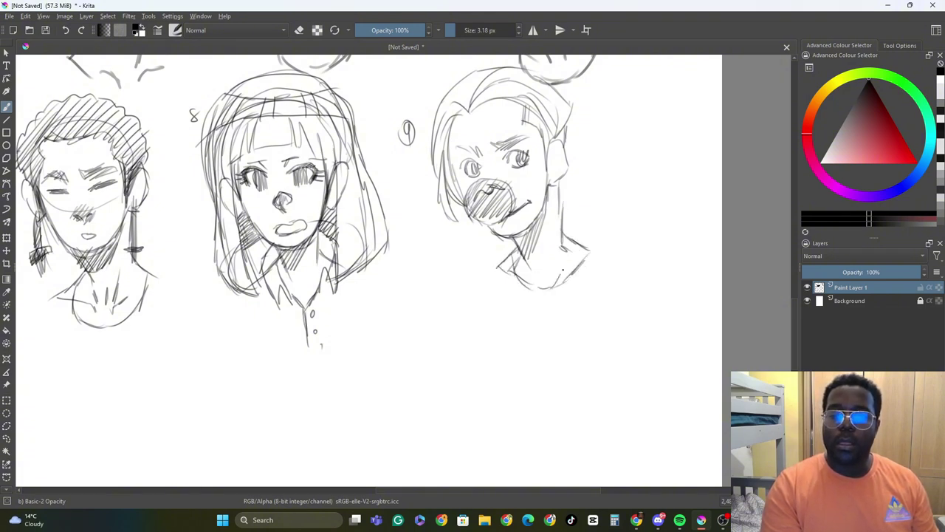
{"action": "left_click_drag", "start_coordinate": [571, 243], "coordinate": [540, 294]}
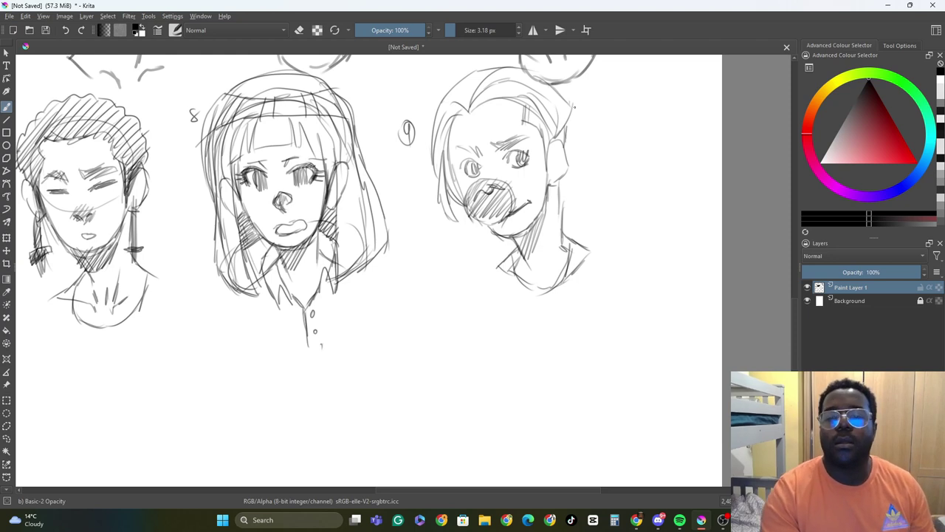
- Sketch a long, thin nose and the skull outline of another head beside head number 9
{"action": "mouse_move", "coordinate": [597, 166]}
{"action": "left_mouse_down"}
{"action": "mouse_move", "coordinate": [625, 173]}
{"action": "mouse_move", "coordinate": [625, 157]}
{"action": "mouse_move", "coordinate": [590, 173]}
{"action": "left_mouse_up"}
{"action": "mouse_move", "coordinate": [590, 178]}
{"action": "left_mouse_down"}
{"action": "mouse_move", "coordinate": [641, 168]}
{"action": "mouse_move", "coordinate": [652, 77]}
{"action": "mouse_move", "coordinate": [699, 149]}
{"action": "left_mouse_up"}
{"action": "mouse_move", "coordinate": [621, 111]}
{"action": "left_mouse_down"}
{"action": "mouse_move", "coordinate": [616, 172]}
{"action": "mouse_move", "coordinate": [642, 209]}
{"action": "mouse_move", "coordinate": [699, 178]}
{"action": "left_mouse_up"}
{"action": "left_click_drag", "start_coordinate": [697, 180], "coordinate": [704, 141]}
{"action": "mouse_move", "coordinate": [607, 125]}
{"action": "left_mouse_down"}
{"action": "mouse_move", "coordinate": [692, 127]}
{"action": "mouse_move", "coordinate": [604, 137]}
{"action": "left_mouse_up"}
{"action": "left_click_drag", "start_coordinate": [681, 60], "coordinate": [711, 141]}
{"action": "mouse_move", "coordinate": [611, 137]}
{"action": "left_mouse_down"}
{"action": "mouse_move", "coordinate": [644, 193]}
{"action": "mouse_move", "coordinate": [694, 155]}
{"action": "left_mouse_up"}
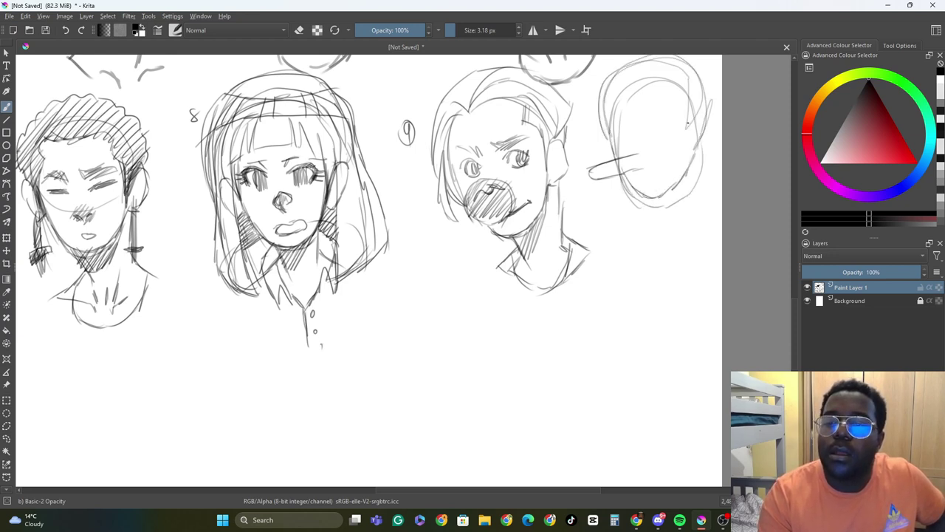
- Draw the jaw, tall oval eyes and ear of the long-nosed head
{"action": "left_click_drag", "start_coordinate": [697, 114], "coordinate": [661, 197]}
{"action": "left_click_drag", "start_coordinate": [624, 138], "coordinate": [658, 136]}
{"action": "mouse_move", "coordinate": [660, 135]}
{"action": "left_mouse_down"}
{"action": "mouse_move", "coordinate": [669, 130]}
{"action": "mouse_move", "coordinate": [639, 137]}
{"action": "left_mouse_up"}
{"action": "mouse_move", "coordinate": [657, 125]}
{"action": "left_mouse_down"}
{"action": "mouse_move", "coordinate": [686, 162]}
{"action": "mouse_move", "coordinate": [676, 99]}
{"action": "left_mouse_up"}
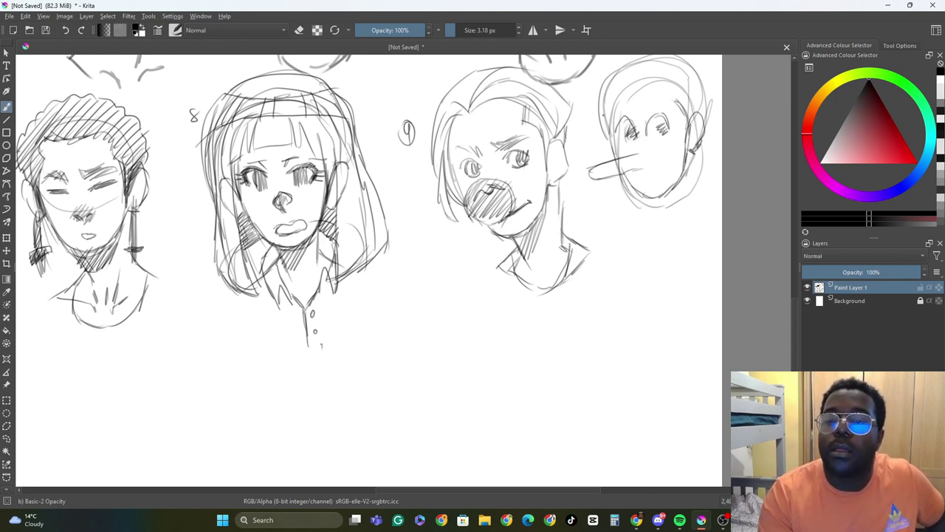
- Draw a smiling mouth and short hair with a jagged fringe on the long-nosed head
{"action": "mouse_move", "coordinate": [603, 115]}
{"action": "left_mouse_down"}
{"action": "mouse_move", "coordinate": [616, 149]}
{"action": "mouse_move", "coordinate": [643, 170]}
{"action": "mouse_move", "coordinate": [591, 111]}
{"action": "mouse_move", "coordinate": [589, 88]}
{"action": "left_mouse_up"}
{"action": "left_click_drag", "start_coordinate": [709, 127], "coordinate": [703, 77]}
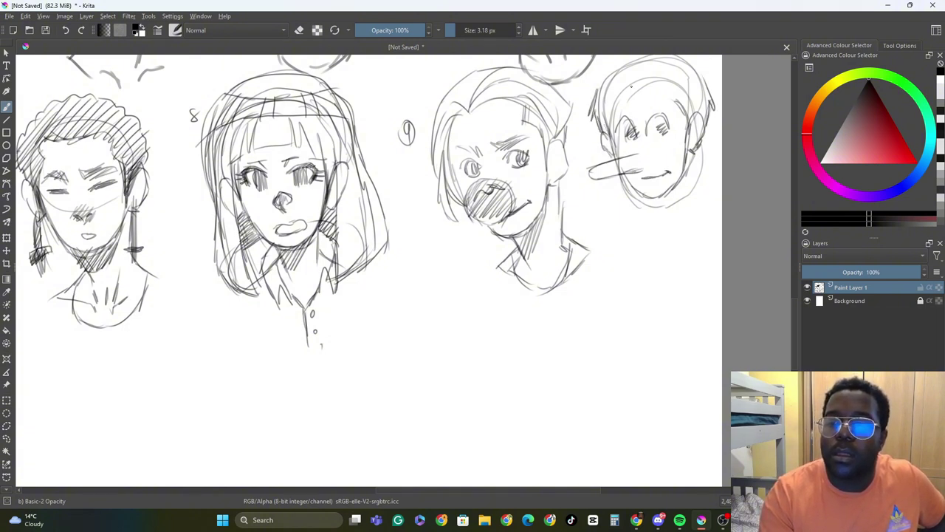
{"action": "left_click_drag", "start_coordinate": [632, 87], "coordinate": [687, 121]}
{"action": "mouse_move", "coordinate": [630, 80]}
{"action": "left_mouse_down"}
{"action": "mouse_move", "coordinate": [604, 118]}
{"action": "mouse_move", "coordinate": [625, 61]}
{"action": "mouse_move", "coordinate": [709, 76]}
{"action": "left_mouse_up"}
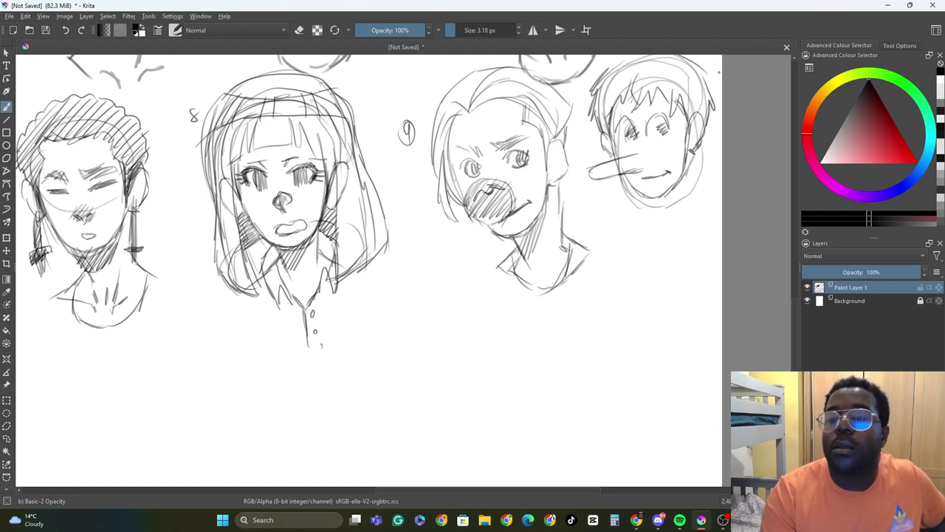
{"action": "left_click_drag", "start_coordinate": [796, 299], "coordinate": [797, 285]}
{"action": "mouse_move", "coordinate": [628, 148]}
{"action": "left_mouse_down"}
{"action": "mouse_move", "coordinate": [690, 137]}
{"action": "mouse_move", "coordinate": [694, 160]}
{"action": "left_mouse_up"}
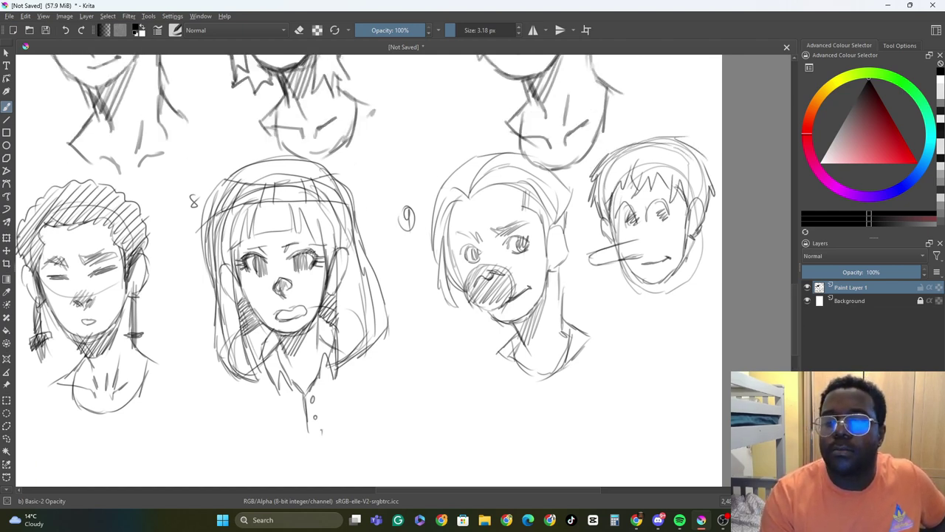
- Sketch the shaded neck, shoulders and neckline of the long-nosed head, and add collarbone strokes to head number 9
{"action": "left_click_drag", "start_coordinate": [660, 283], "coordinate": [674, 316]}
{"action": "mouse_move", "coordinate": [681, 260]}
{"action": "left_mouse_down"}
{"action": "mouse_move", "coordinate": [666, 303]}
{"action": "mouse_move", "coordinate": [642, 314]}
{"action": "left_mouse_up"}
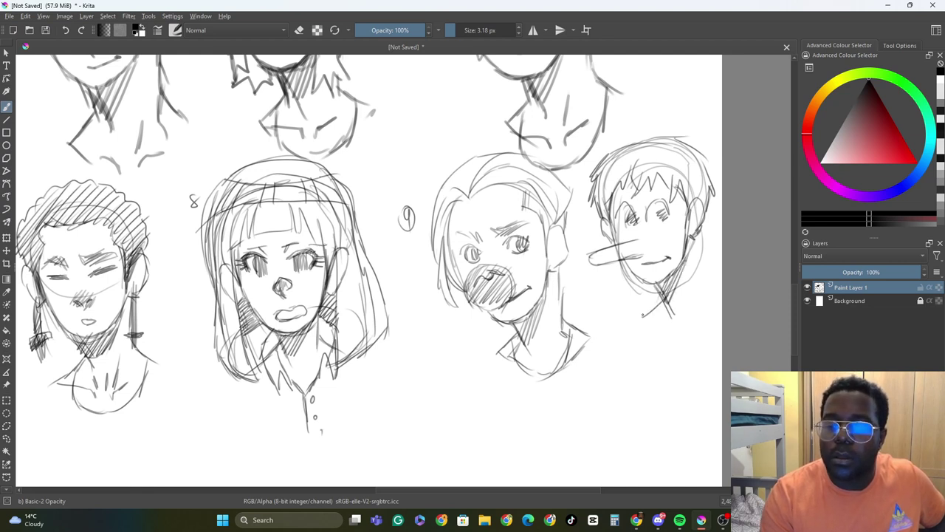
{"action": "mouse_move", "coordinate": [543, 313]}
{"action": "left_mouse_down"}
{"action": "mouse_move", "coordinate": [545, 367]}
{"action": "mouse_move", "coordinate": [552, 351]}
{"action": "left_mouse_up"}
{"action": "left_click_drag", "start_coordinate": [548, 365], "coordinate": [569, 356]}
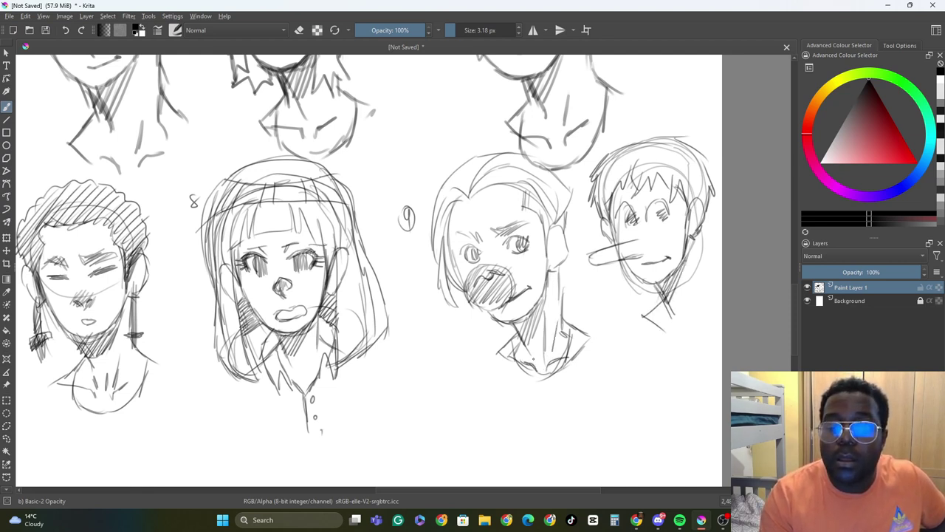
{"action": "mouse_move", "coordinate": [695, 236]}
{"action": "left_mouse_down"}
{"action": "mouse_move", "coordinate": [699, 298]}
{"action": "mouse_move", "coordinate": [720, 305]}
{"action": "mouse_move", "coordinate": [694, 346]}
{"action": "left_mouse_up"}
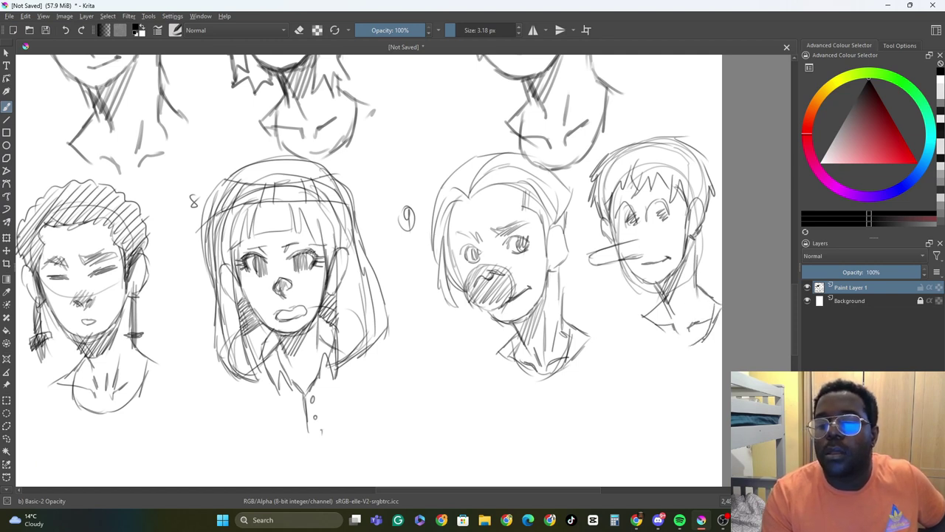
{"action": "left_click_drag", "start_coordinate": [659, 309], "coordinate": [657, 348]}
- Add darker hair strands around both sides of the long-nosed head's face and hatch a shadow under the nose
{"action": "mouse_move", "coordinate": [681, 189]}
{"action": "left_mouse_down"}
{"action": "mouse_move", "coordinate": [684, 247]}
{"action": "mouse_move", "coordinate": [694, 250]}
{"action": "left_mouse_up"}
{"action": "mouse_move", "coordinate": [606, 208]}
{"action": "left_mouse_down"}
{"action": "mouse_move", "coordinate": [607, 250]}
{"action": "mouse_move", "coordinate": [616, 238]}
{"action": "left_mouse_up"}
{"action": "left_click_drag", "start_coordinate": [616, 188], "coordinate": [616, 242]}
{"action": "left_click_drag", "start_coordinate": [615, 212], "coordinate": [615, 239]}
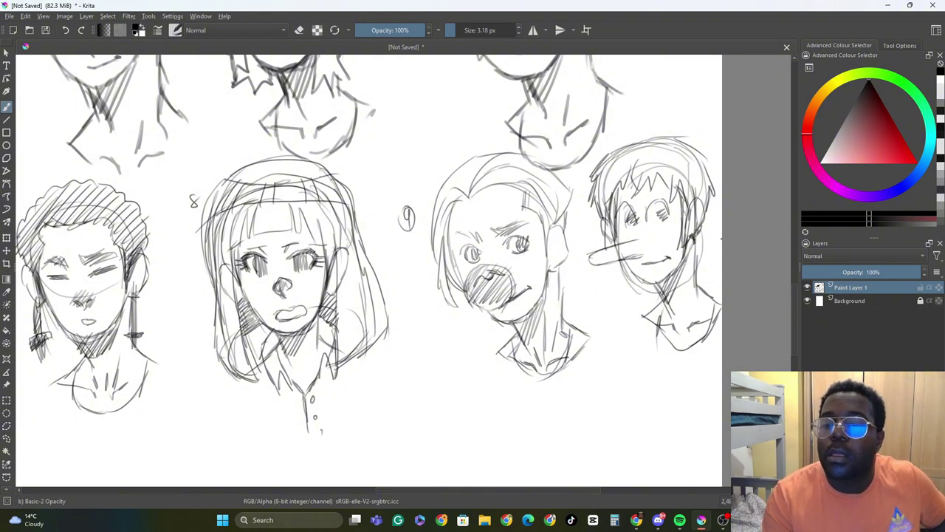
{"action": "left_click_drag", "start_coordinate": [699, 237], "coordinate": [700, 272]}
{"action": "left_click_drag", "start_coordinate": [707, 194], "coordinate": [707, 237]}
{"action": "left_click_drag", "start_coordinate": [703, 212], "coordinate": [704, 255]}
{"action": "mouse_move", "coordinate": [631, 282]}
{"action": "left_mouse_down"}
{"action": "mouse_move", "coordinate": [681, 266]}
{"action": "mouse_move", "coordinate": [663, 279]}
{"action": "mouse_move", "coordinate": [628, 267]}
{"action": "mouse_move", "coordinate": [654, 239]}
{"action": "mouse_move", "coordinate": [655, 250]}
{"action": "left_mouse_up"}
- Switch to OBS
{"action": "right_click", "coordinate": [586, 327]}
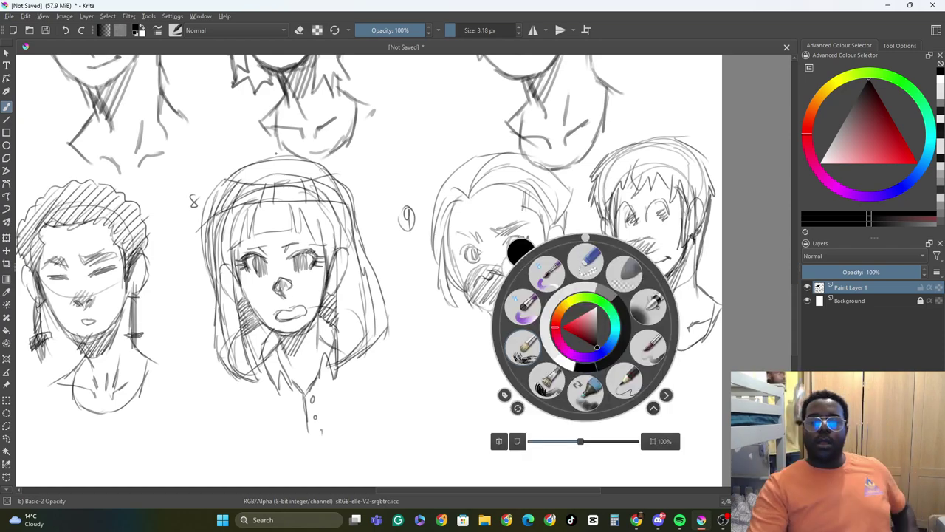
{"action": "left_click", "coordinate": [722, 519]}
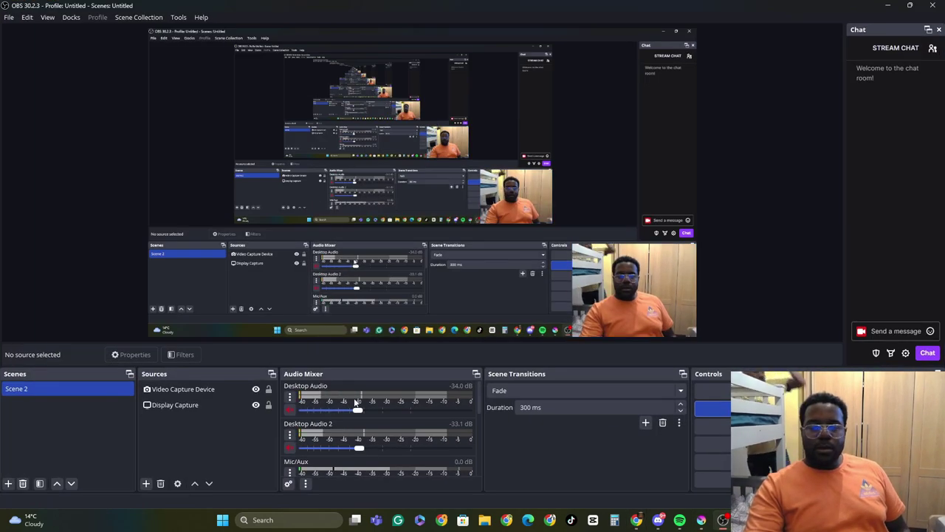